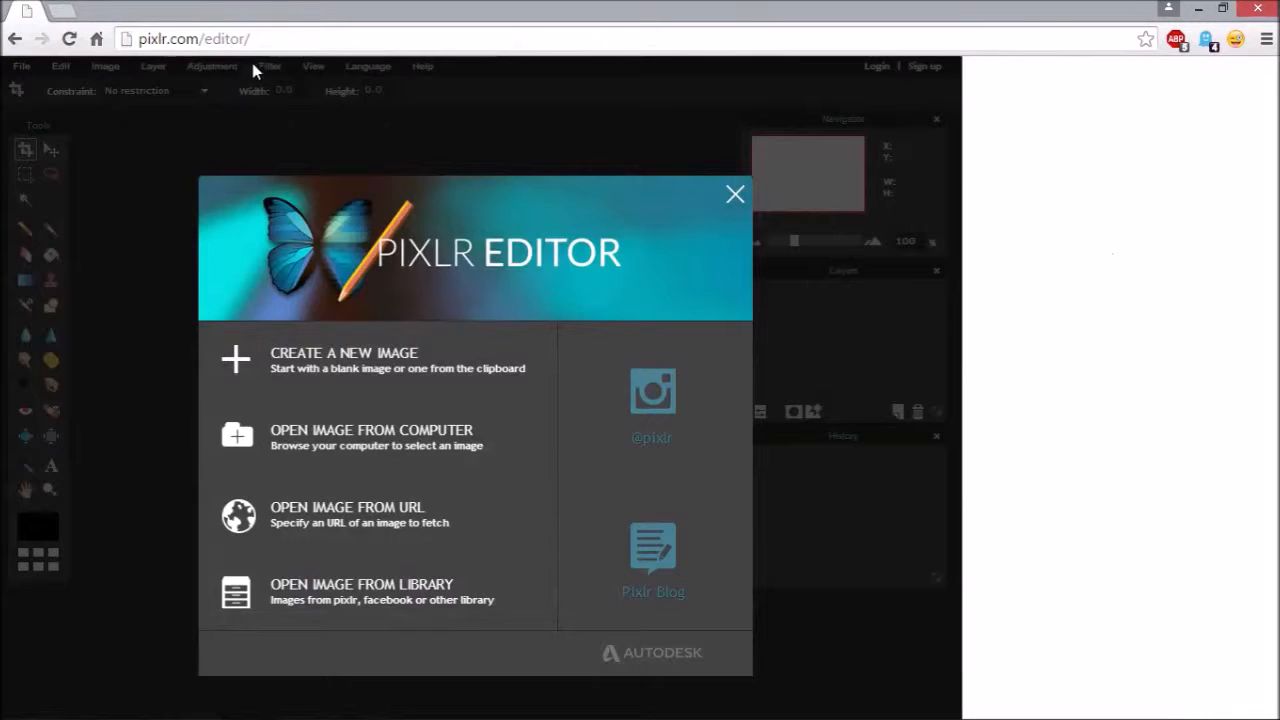
# Step: Open the image little guy.jpg from the Onefolder folder on the computer
pyautogui.moveTo(250, 39); pyautogui.dragTo(168, 78)
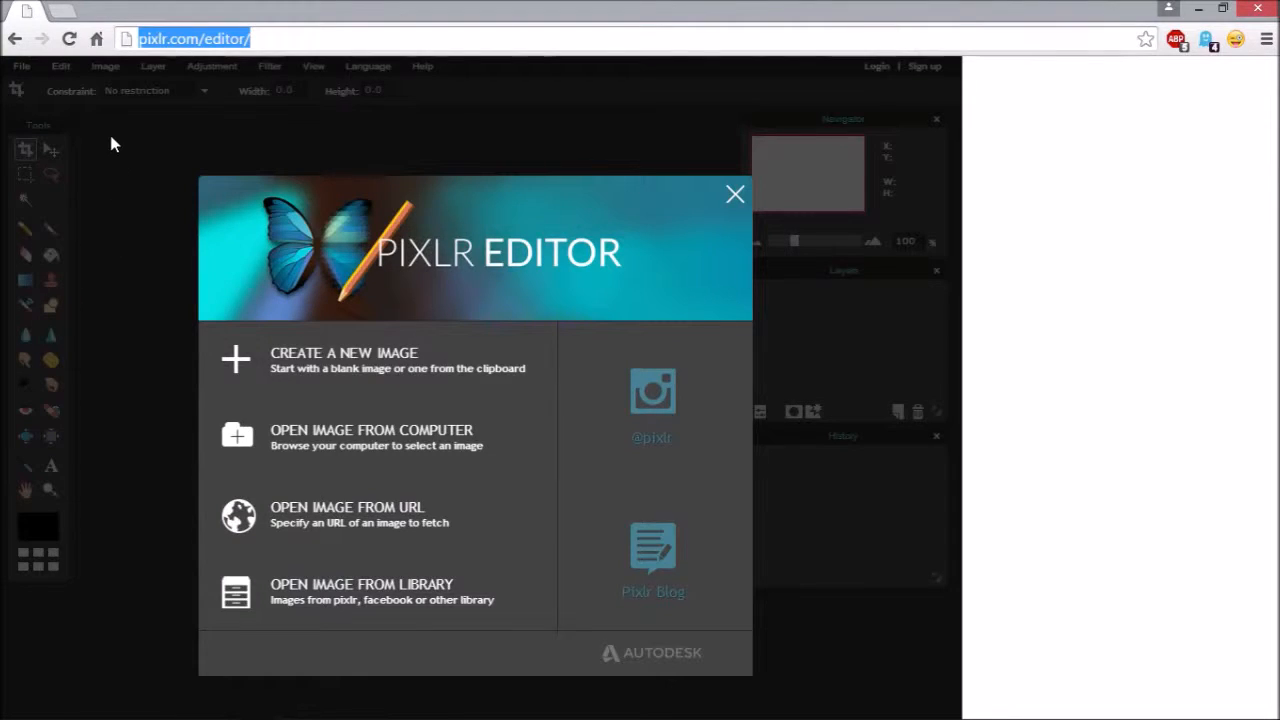
pyautogui.click(349, 454)
pyautogui.moveTo(936, 385); pyautogui.dragTo(190, 150)
pyautogui.click(782, 385)
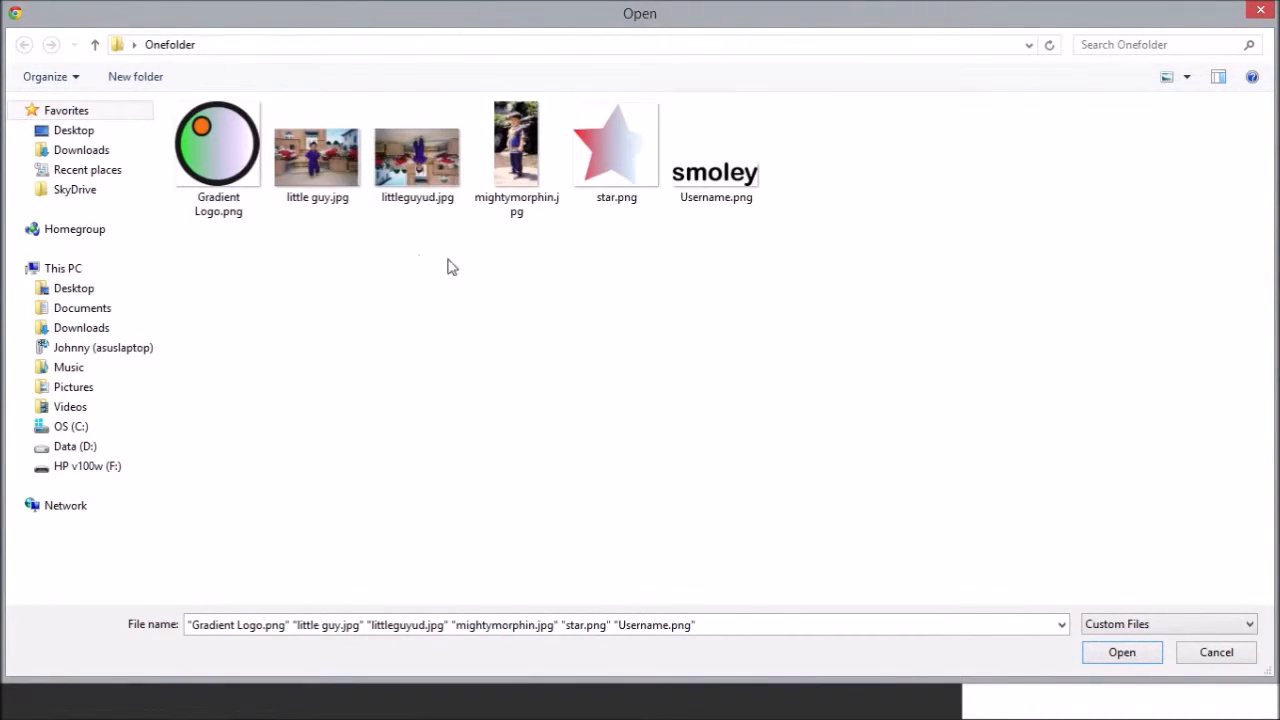
pyautogui.doubleClick(317, 155)
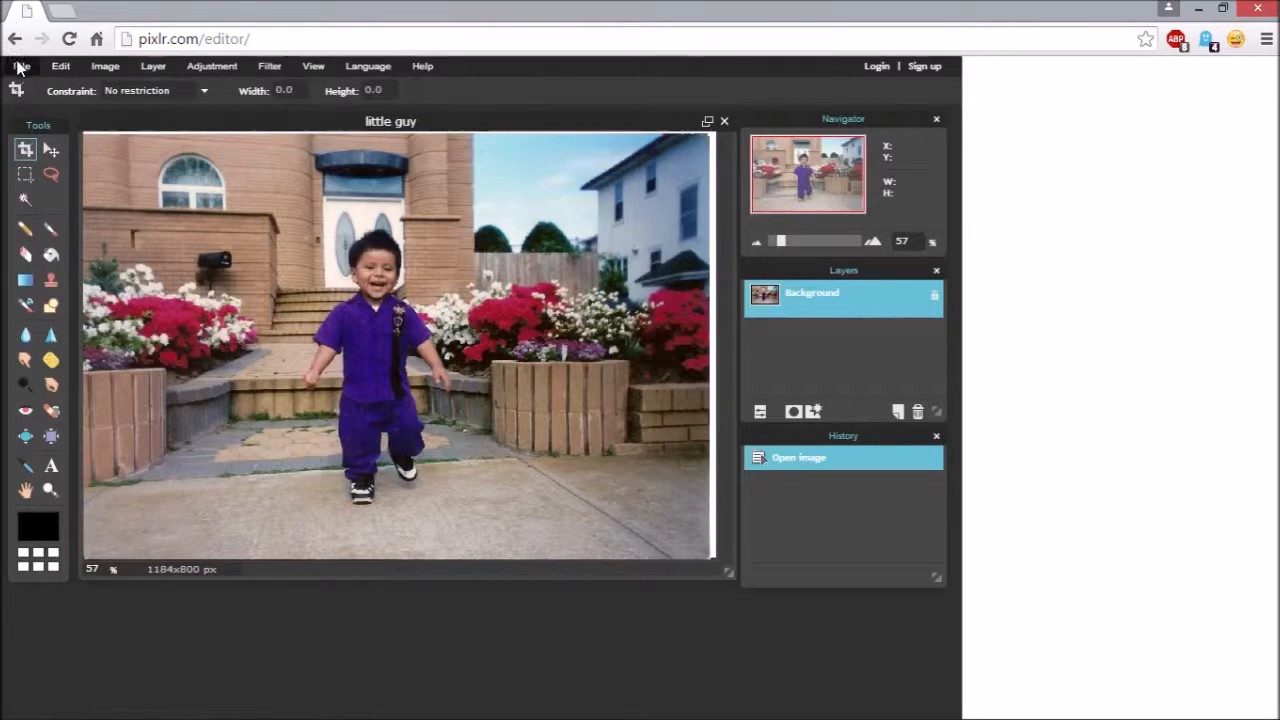
# Step: Open Username.png as a second image and place its window below the little guy photo
pyautogui.click(20, 66)
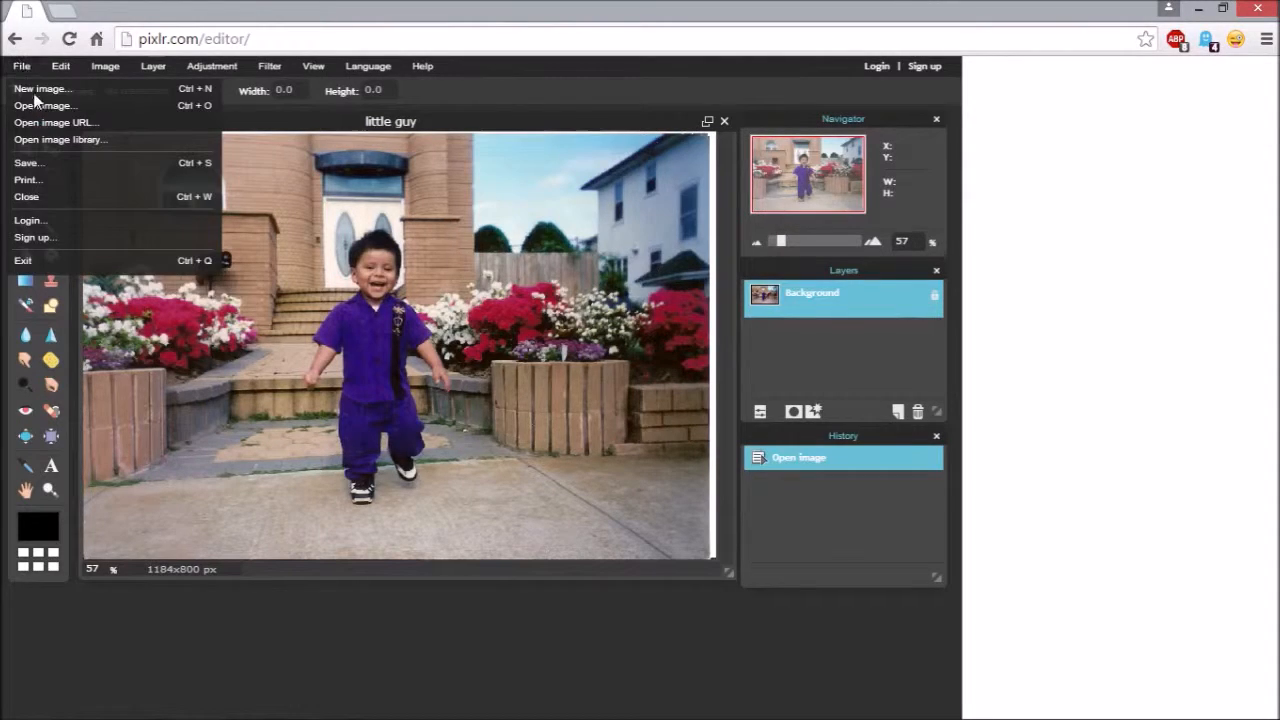
pyautogui.click(52, 111)
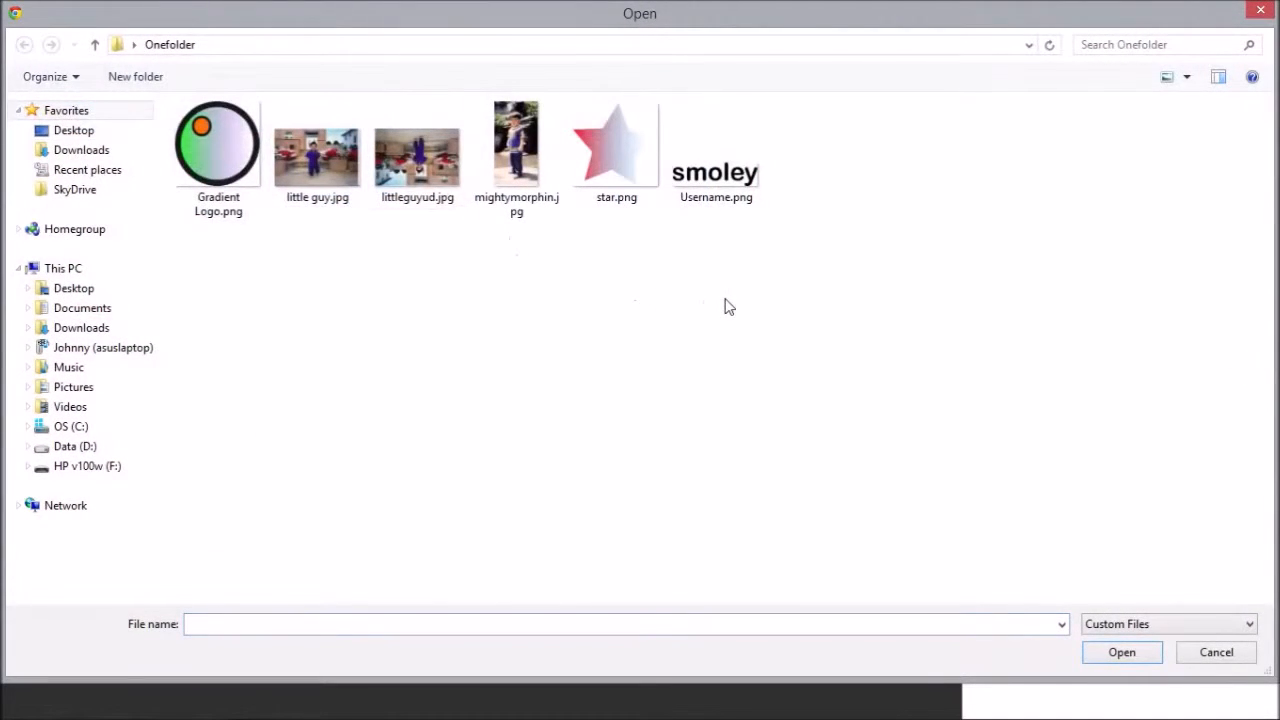
pyautogui.doubleClick(733, 185)
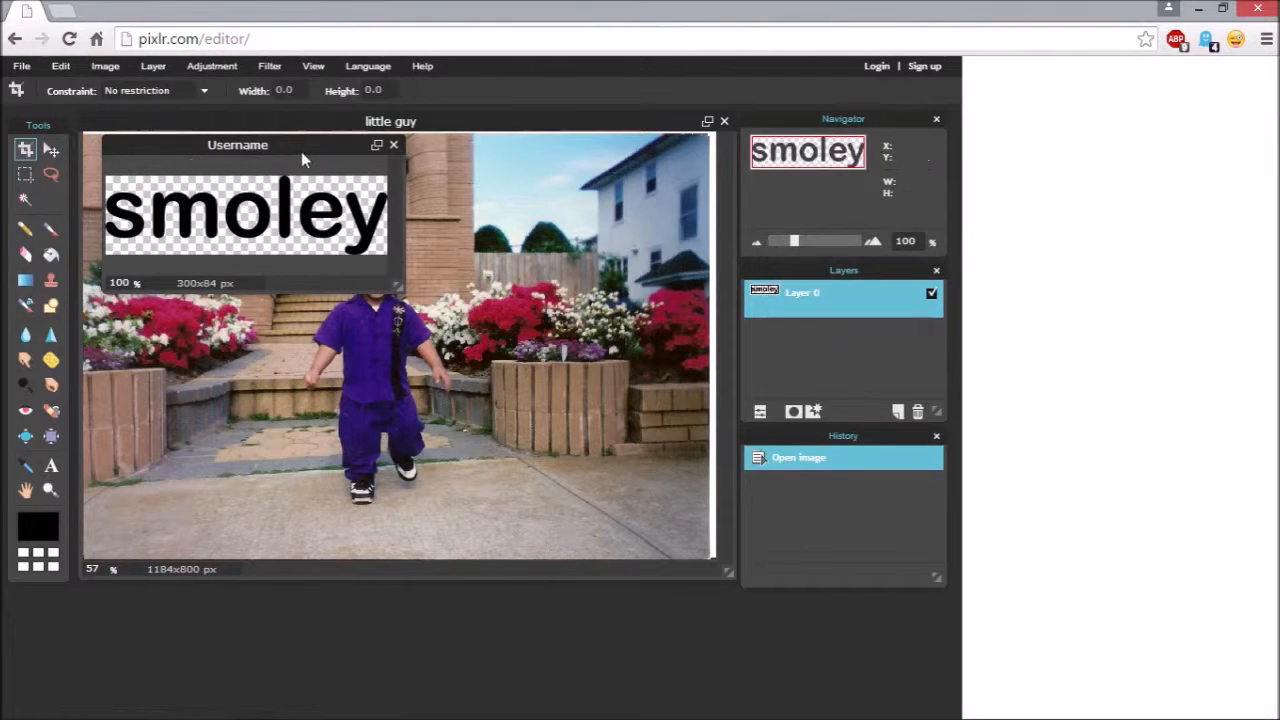
pyautogui.moveTo(310, 157); pyautogui.dragTo(643, 595)
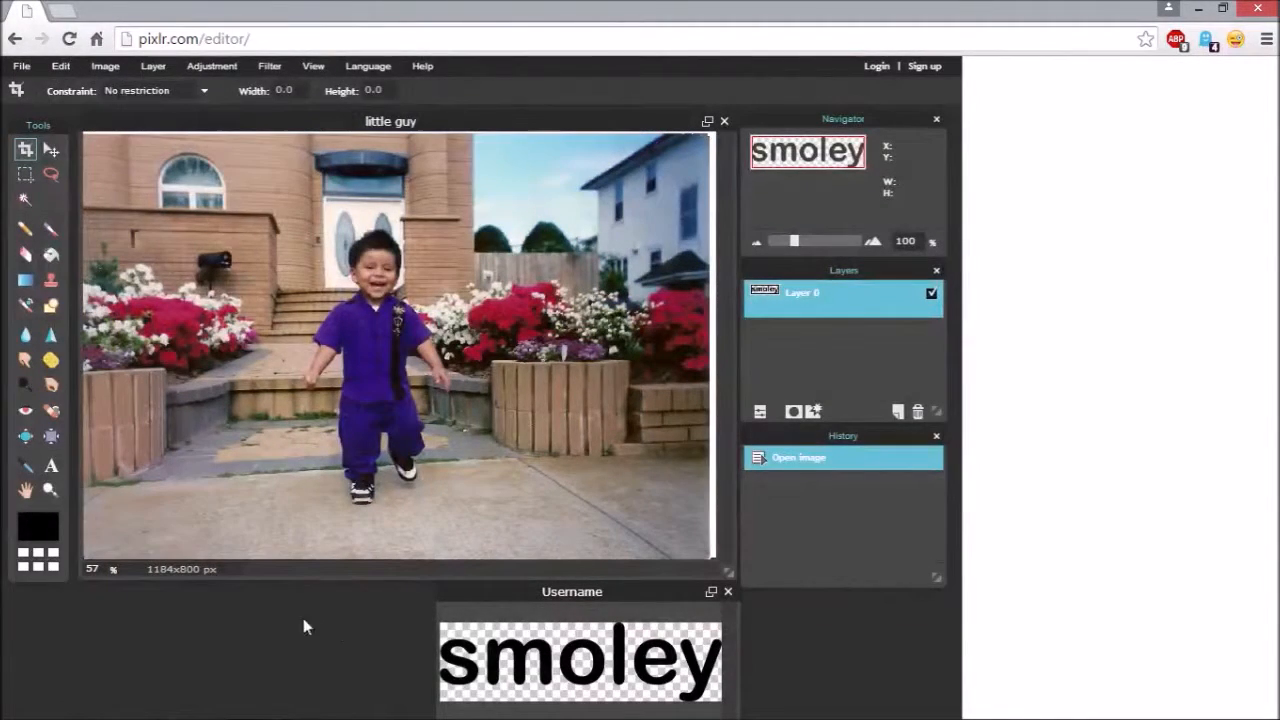
# Step: Copy the username image's Layer 0 into the little guy photo and move it over the planter left of the boy
pyautogui.click(54, 147)
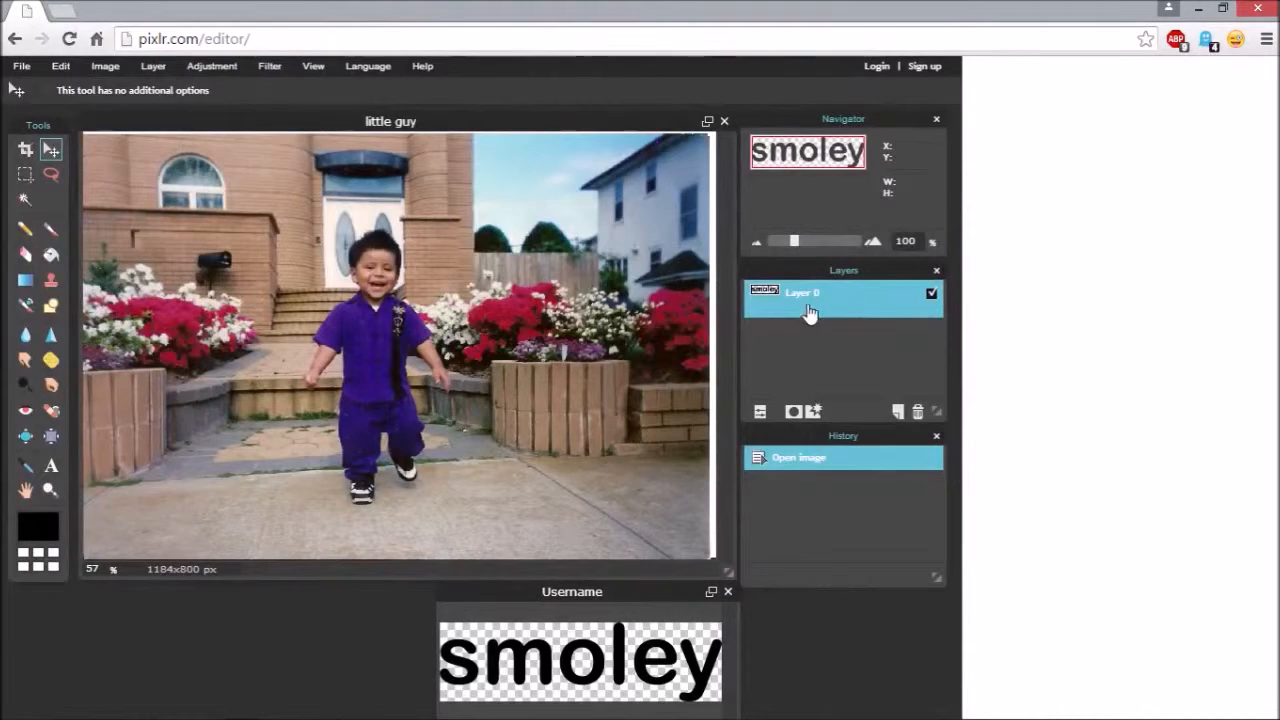
pyautogui.moveTo(840, 305); pyautogui.dragTo(403, 292)
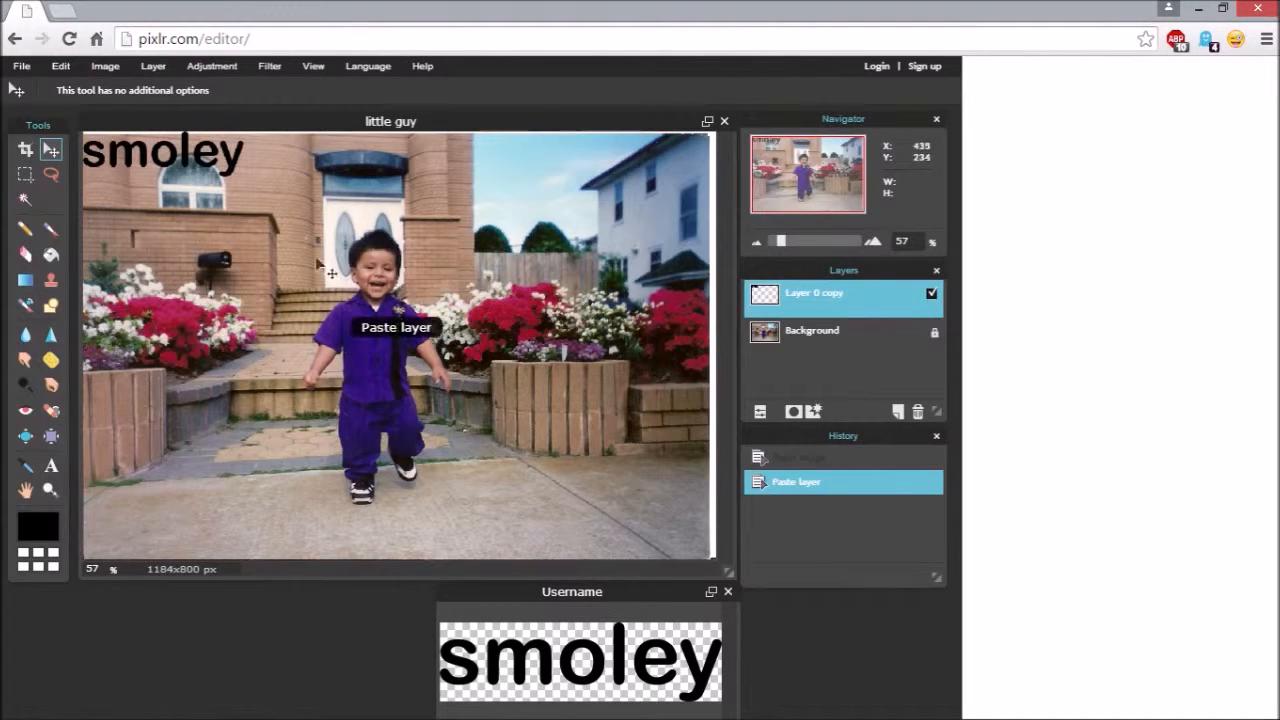
pyautogui.moveTo(185, 165); pyautogui.dragTo(222, 379)
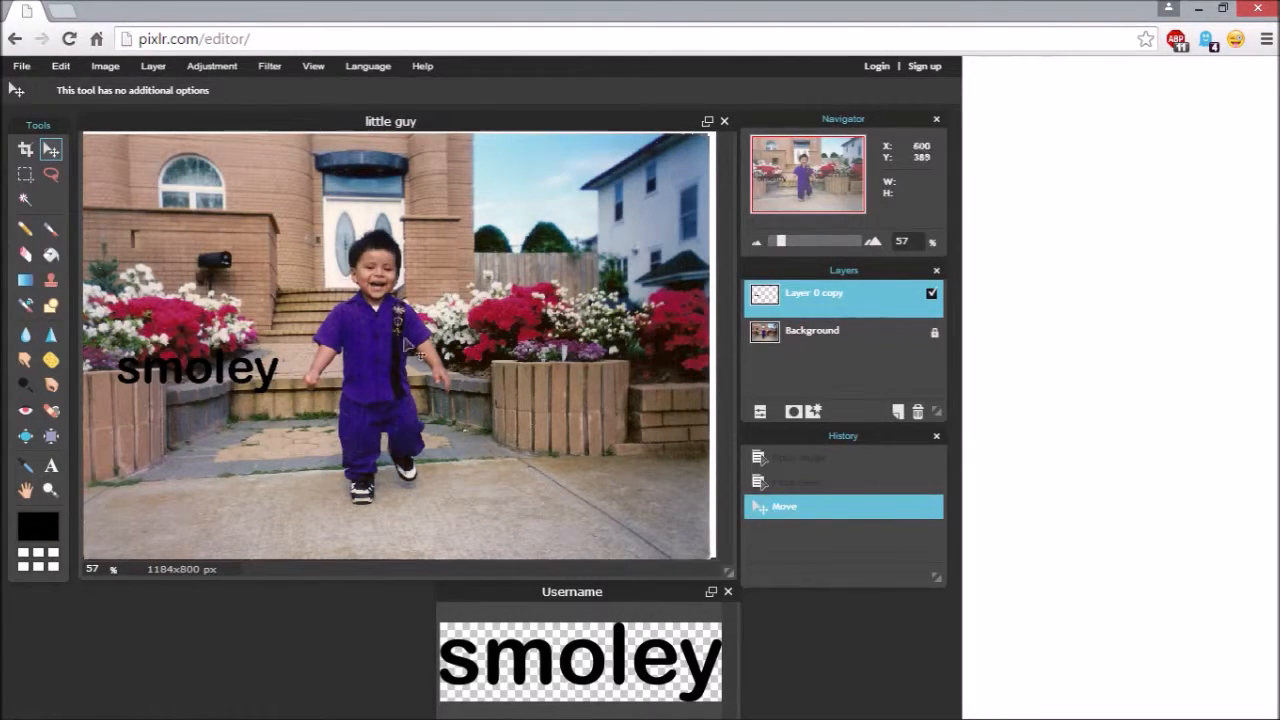
# Step: Stretch the copied username layer freely across the boy with Free transform and apply the changes
pyautogui.click(830, 356)
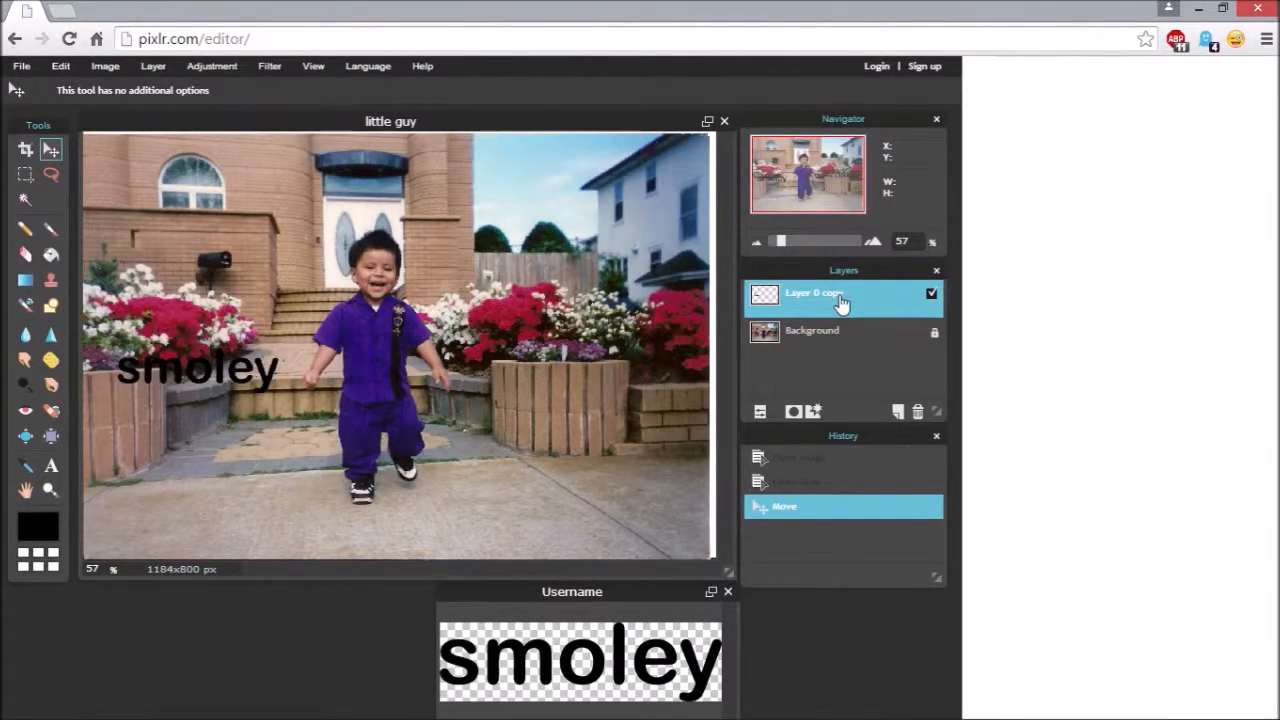
pyautogui.click(63, 68)
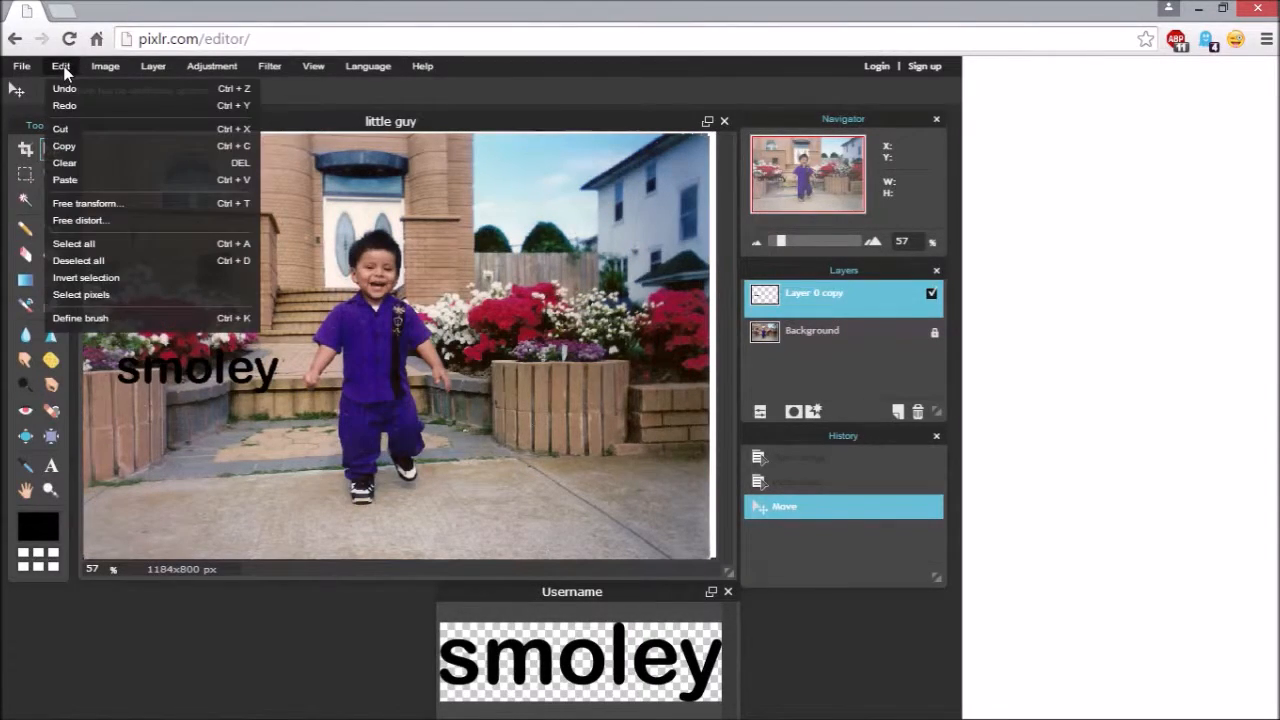
pyautogui.click(78, 204)
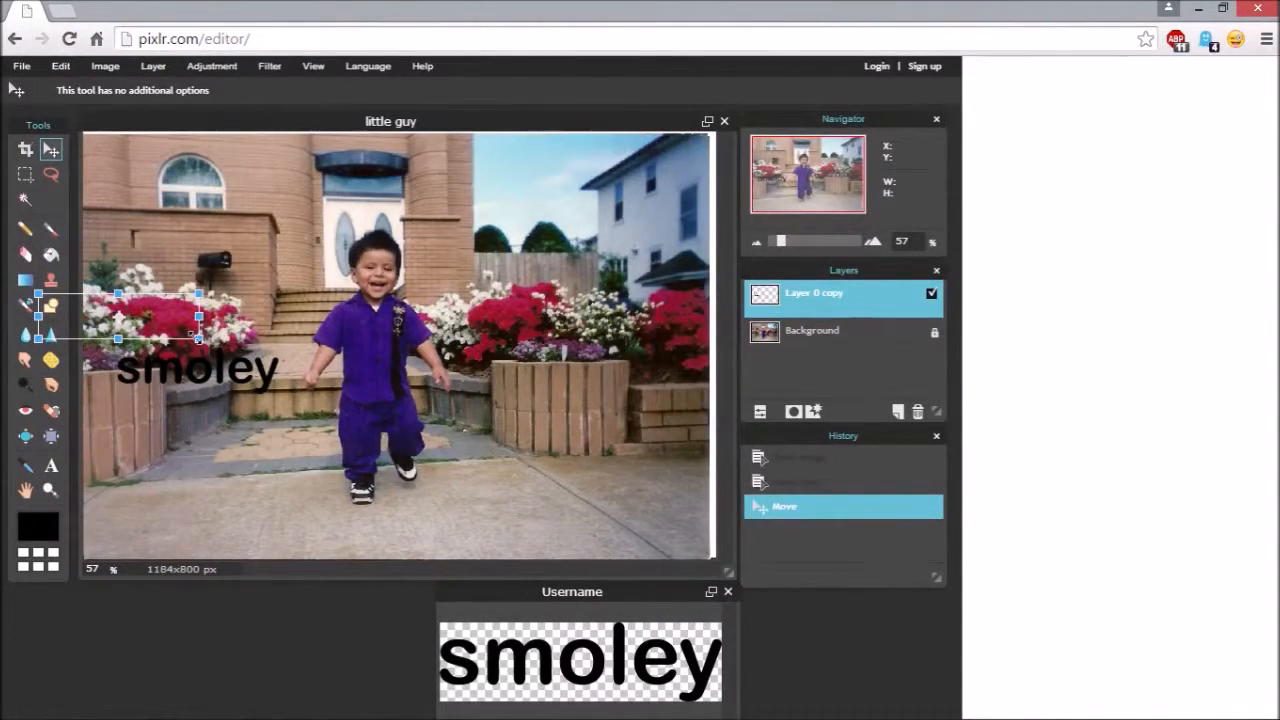
pyautogui.moveTo(198, 338); pyautogui.dragTo(277, 355)
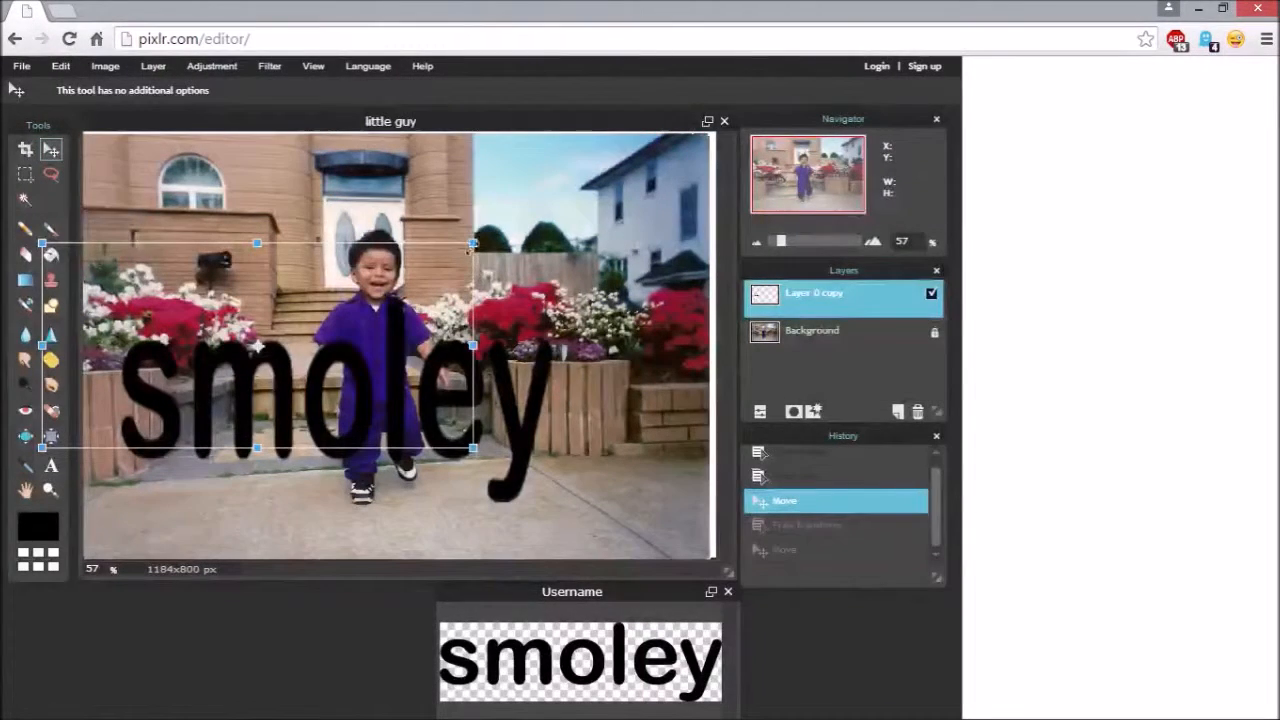
pyautogui.moveTo(481, 240); pyautogui.dragTo(436, 251)
pyautogui.click(313, 203)
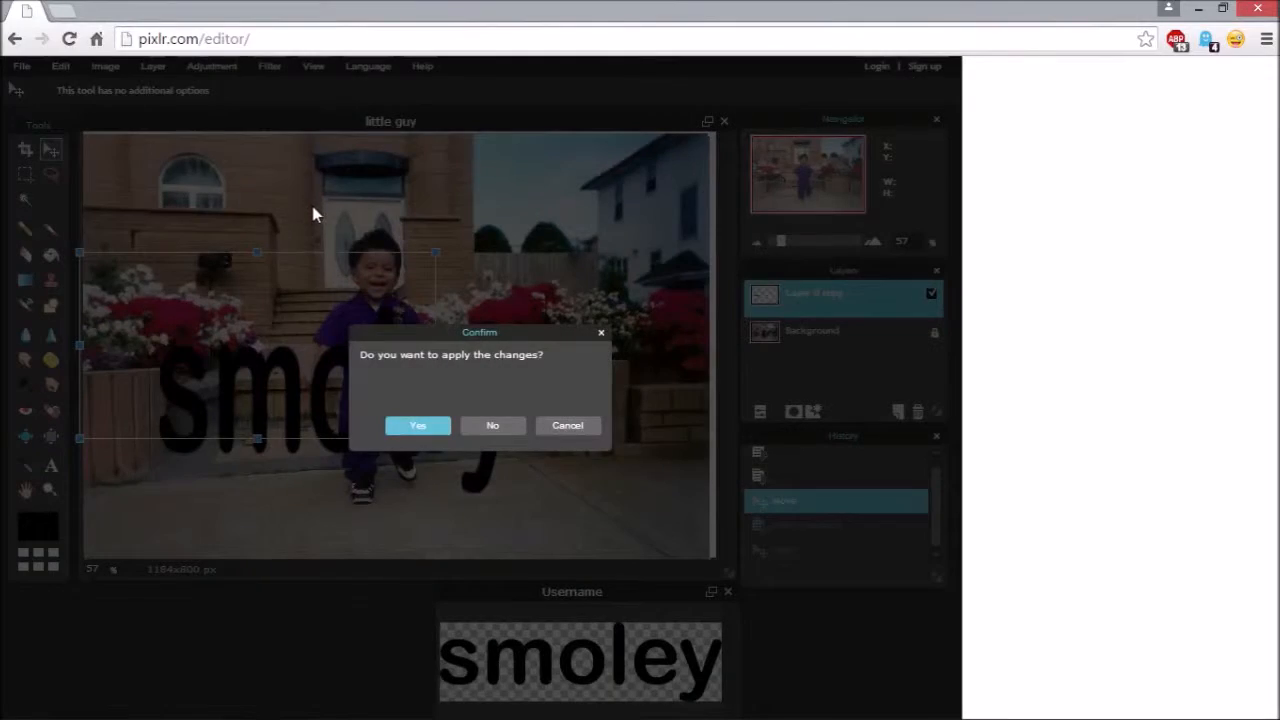
pyautogui.click(418, 426)
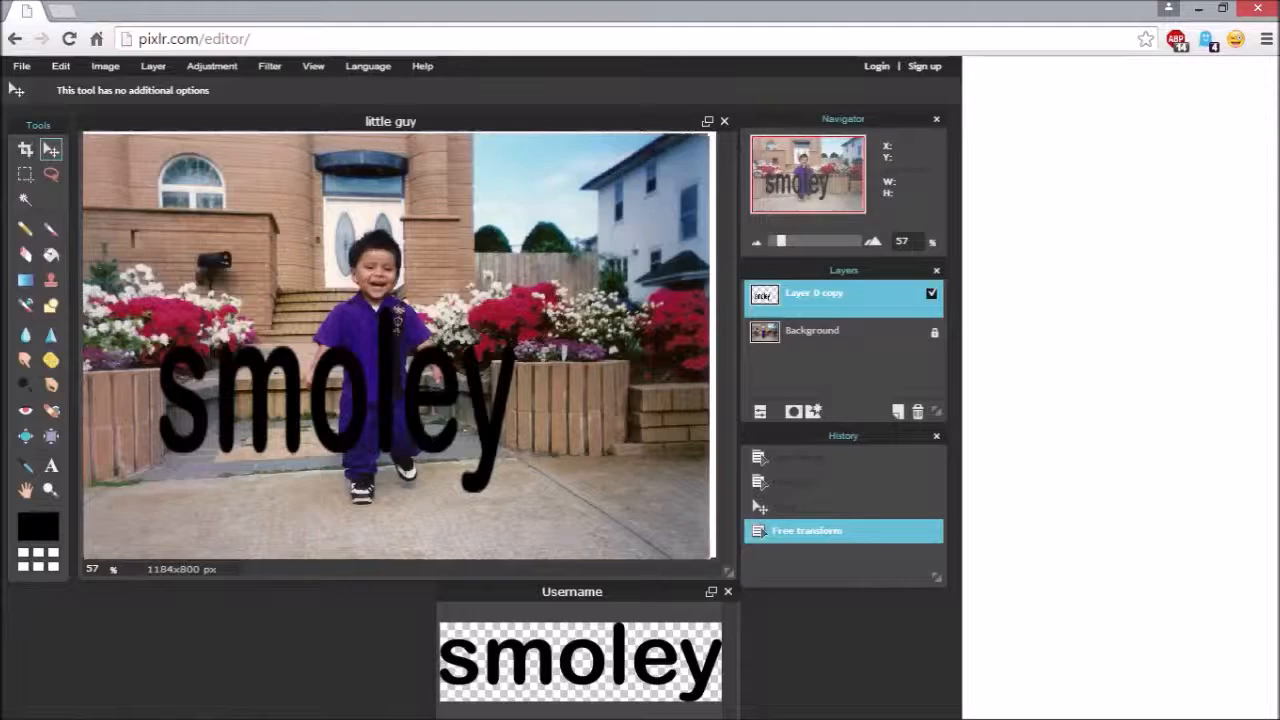
# Step: Undo the free transform that stretched the username layer
pyautogui.click(61, 66)
pyautogui.click(64, 90)
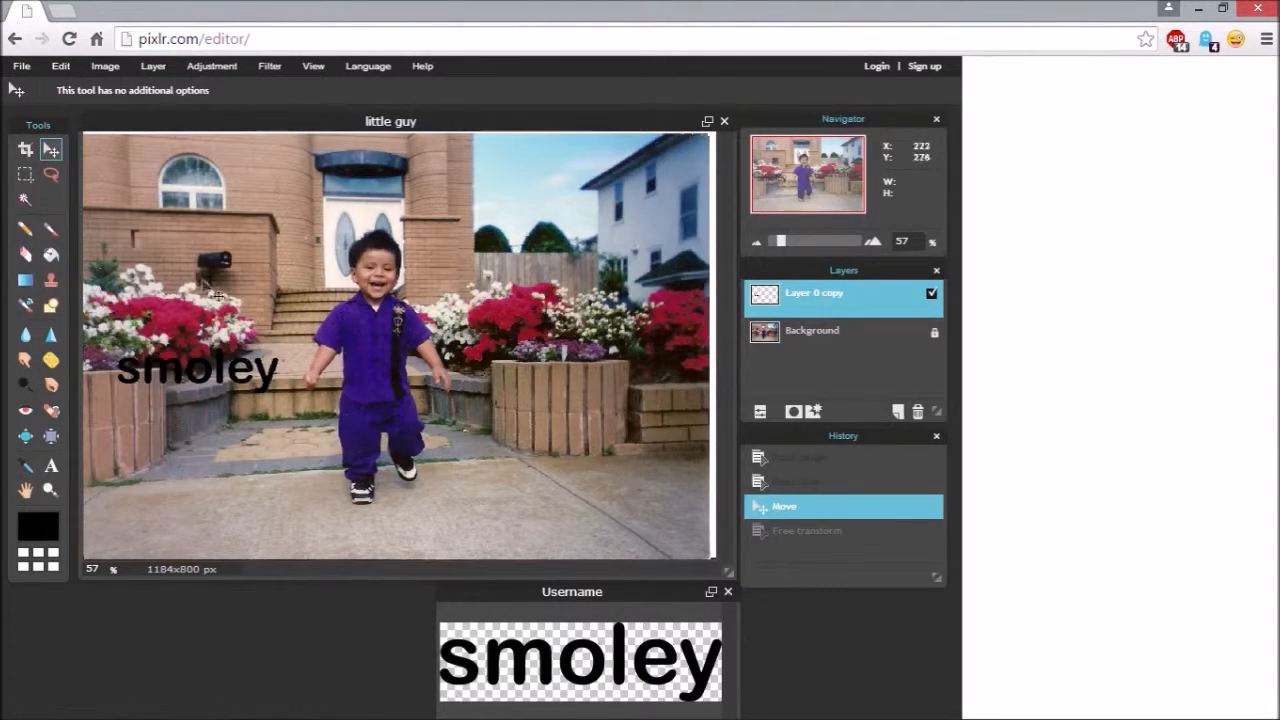
pyautogui.click(61, 66)
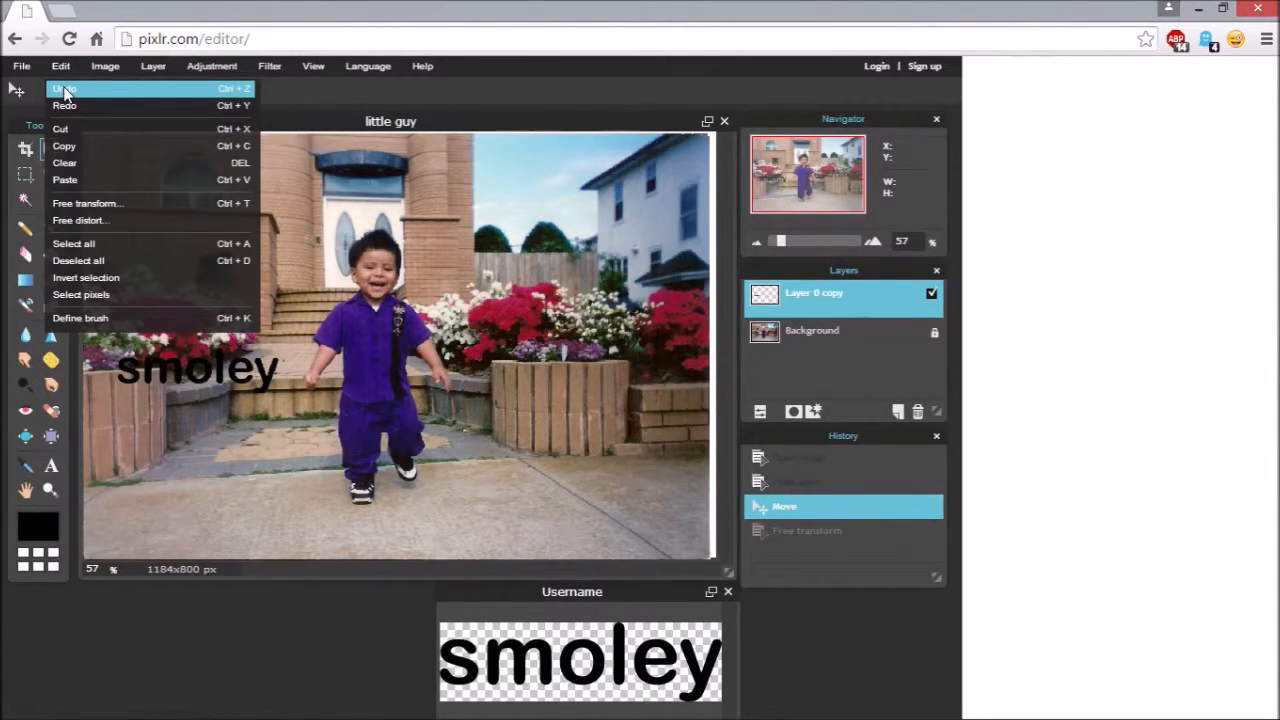
pyautogui.click(44, 149)
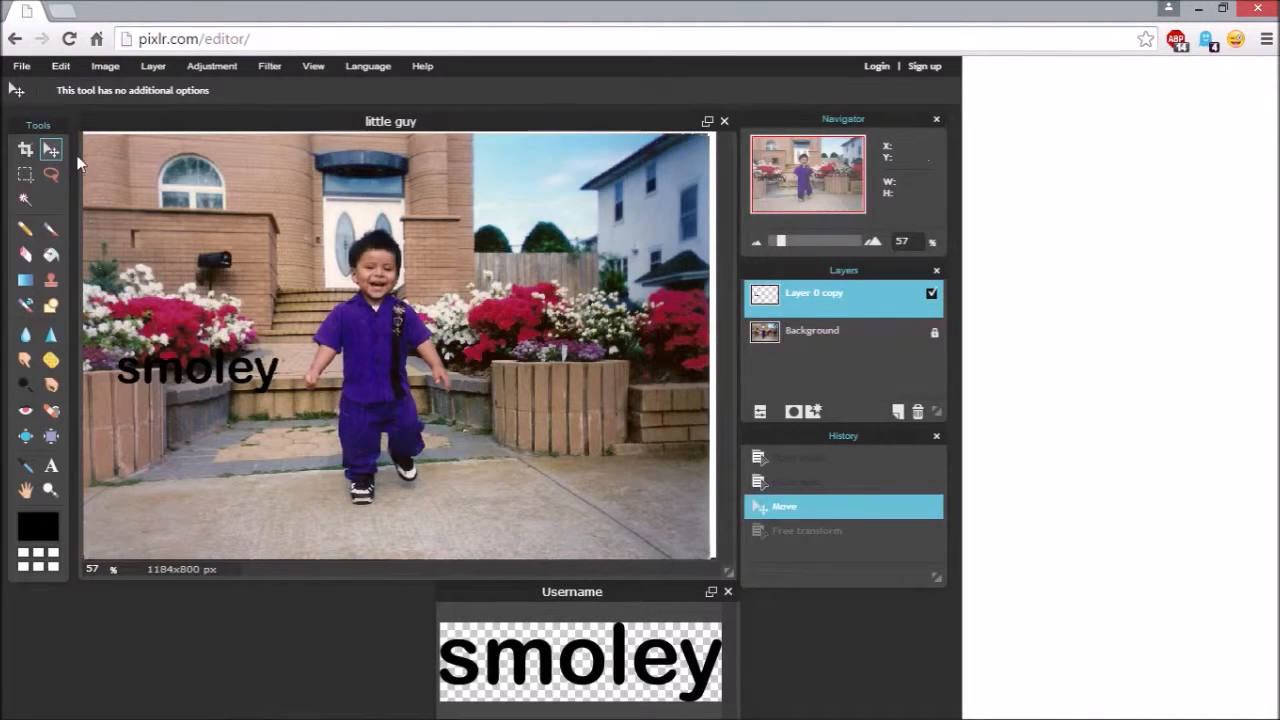
# Step: Enlarge the username layer proportionally with Free transform, apply it, and move the text to the photo's lower-left area
pyautogui.click(61, 66)
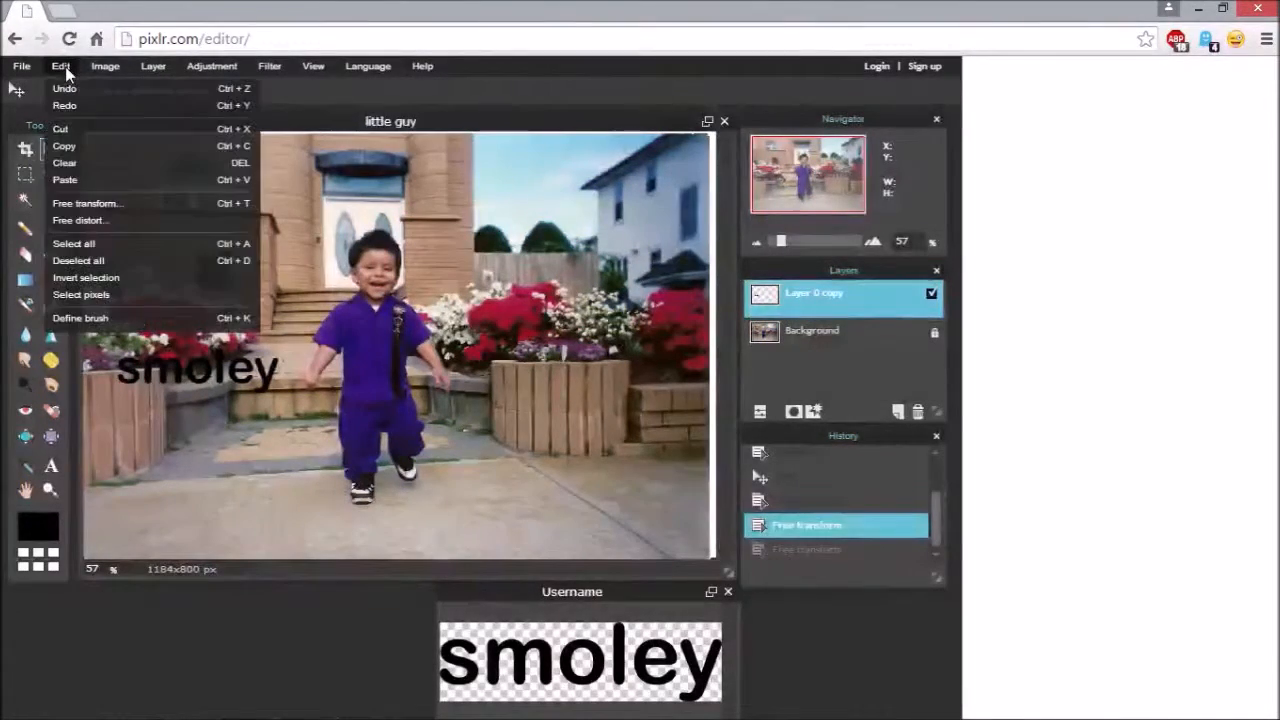
pyautogui.click(86, 203)
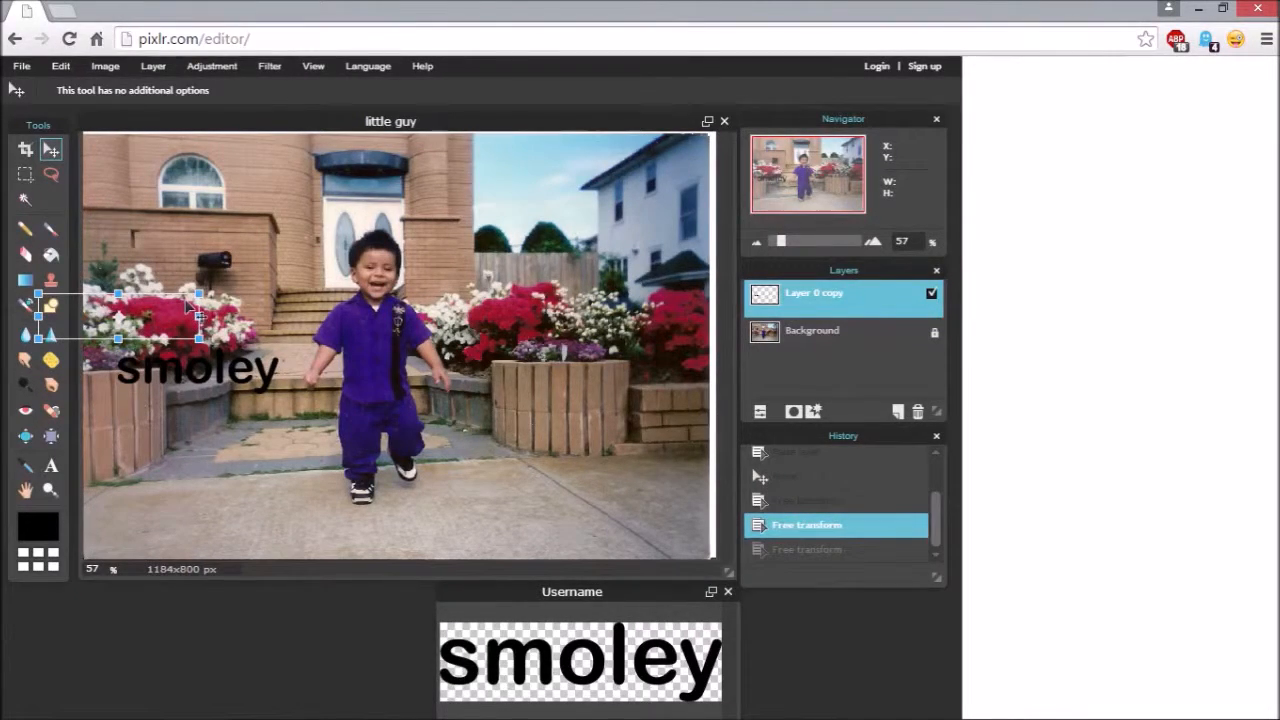
pyautogui.moveTo(198, 296); pyautogui.dragTo(306, 268)
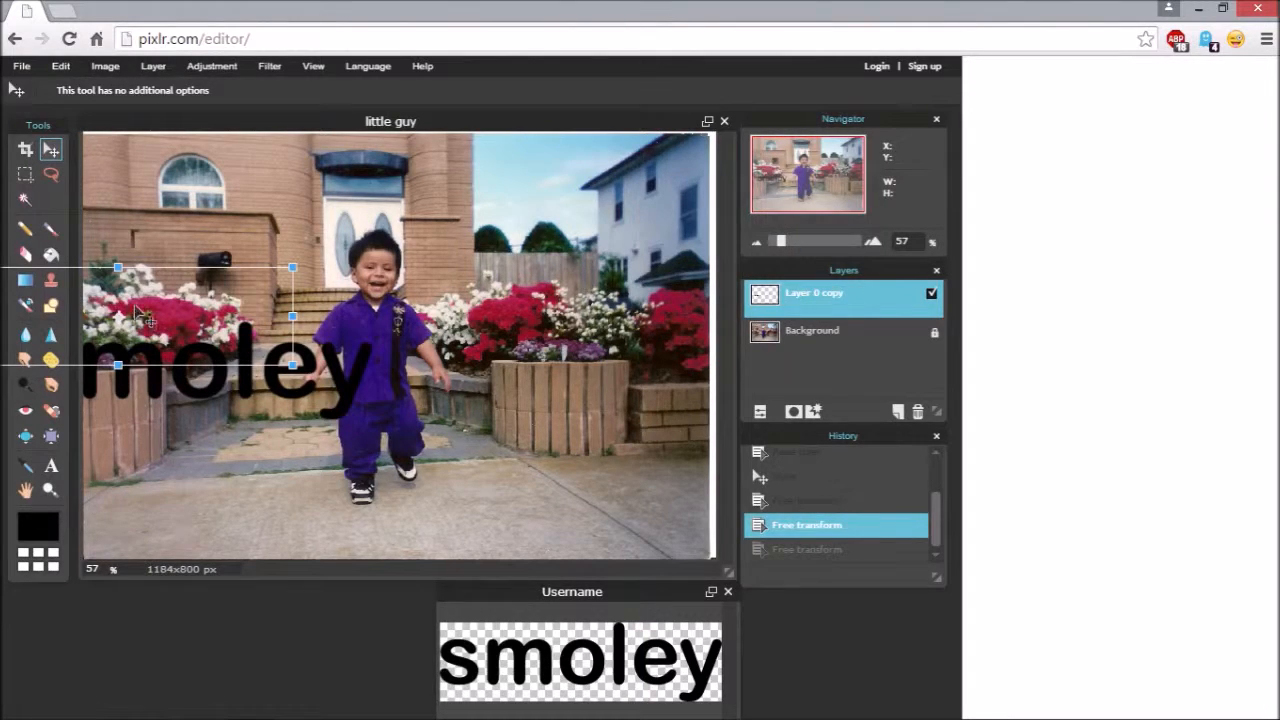
pyautogui.moveTo(148, 315); pyautogui.dragTo(378, 390)
pyautogui.moveTo(536, 350); pyautogui.dragTo(561, 333)
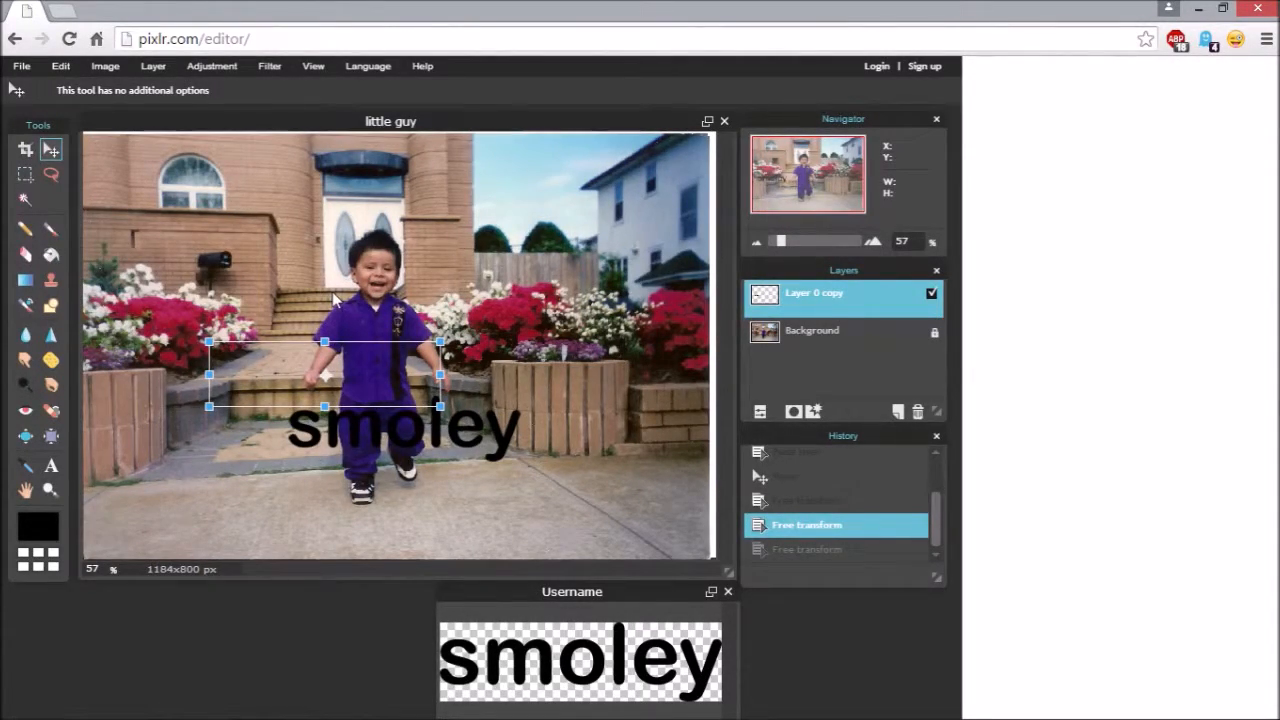
pyautogui.press('Return')
pyautogui.moveTo(382, 432); pyautogui.dragTo(191, 517)
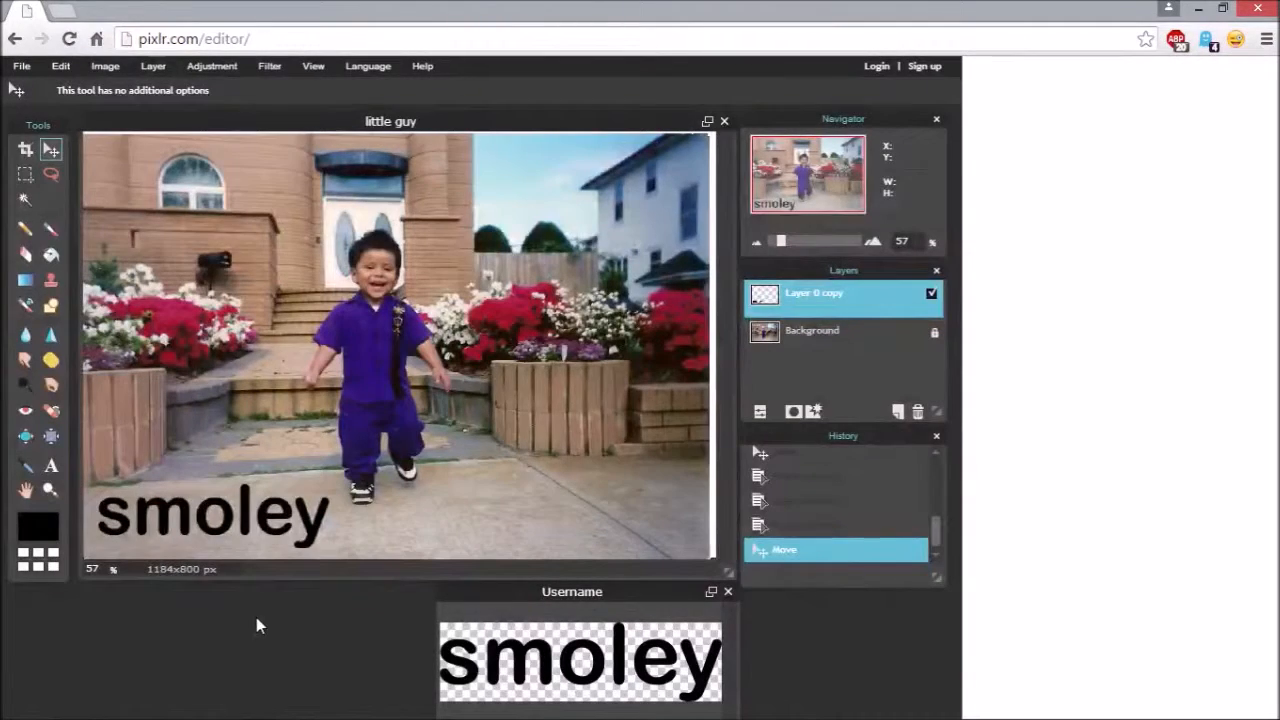
# Step: Revert to the Free transform history state before the enlargement, and shrink the username text proportionally into the photo's bottom-left corner
pyautogui.click(825, 503)
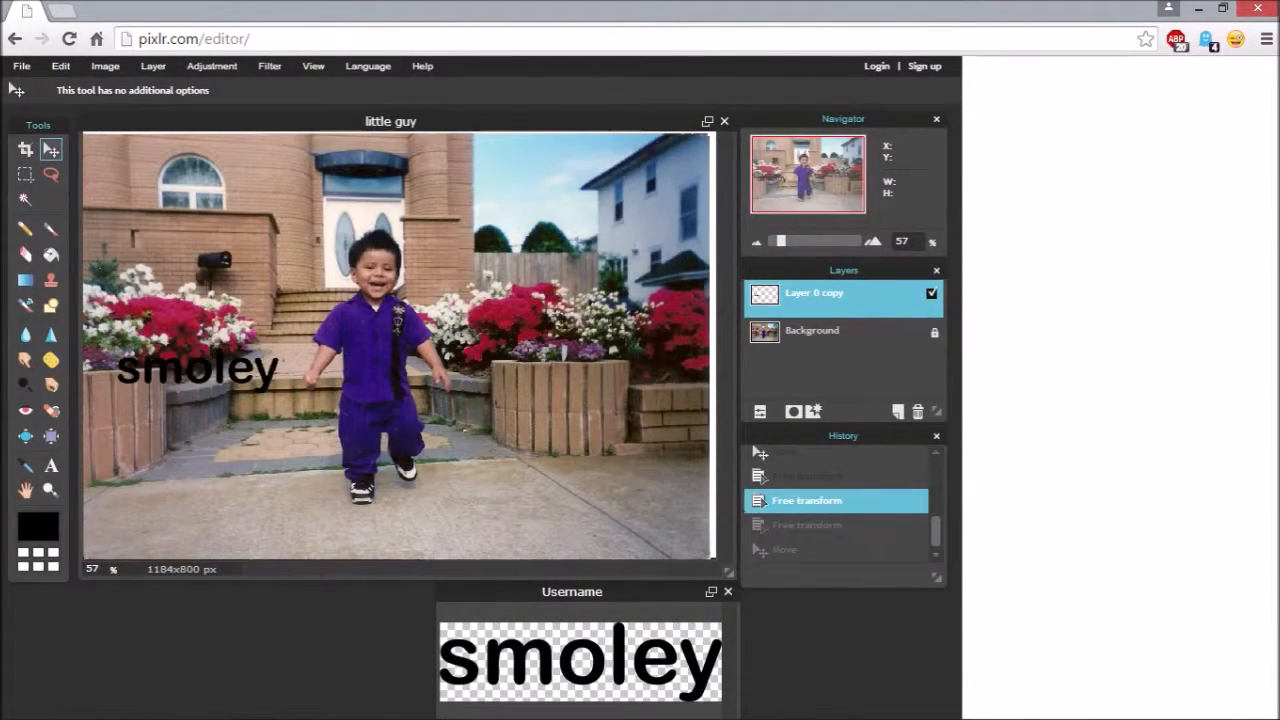
pyautogui.moveTo(195, 362); pyautogui.dragTo(234, 497)
pyautogui.click(61, 67)
pyautogui.click(82, 208)
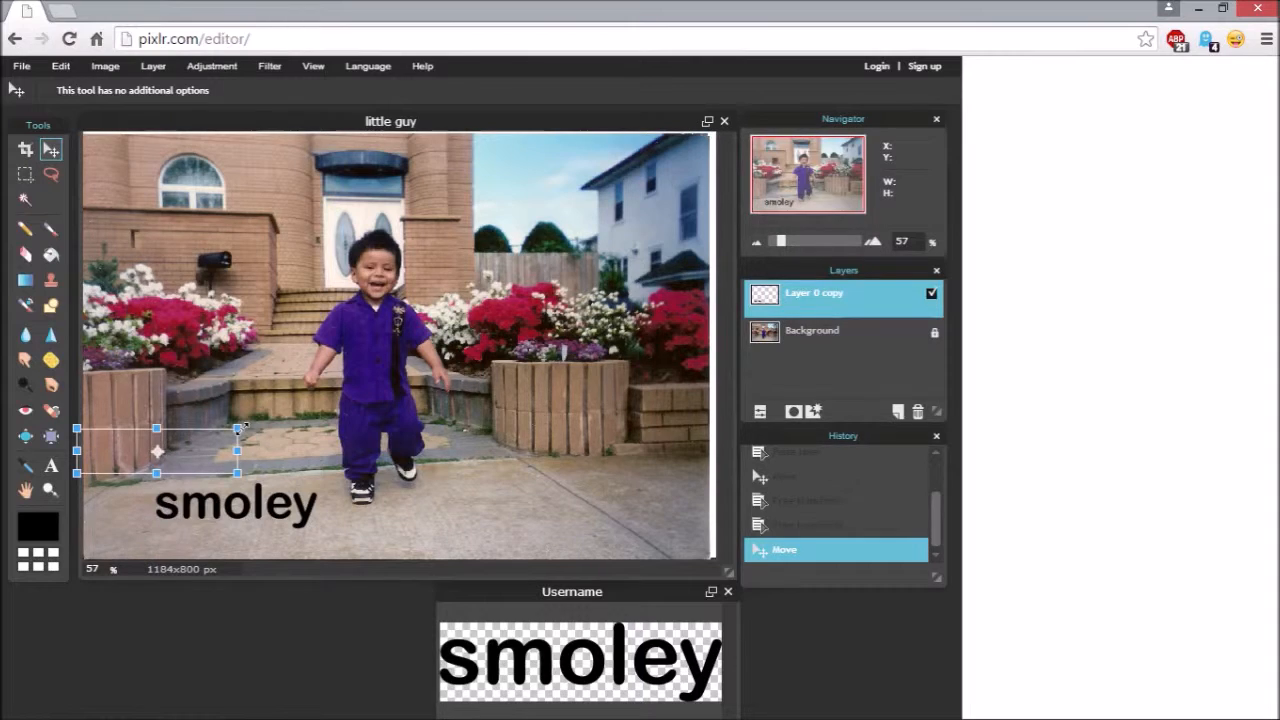
pyautogui.moveTo(237, 427); pyautogui.dragTo(209, 446)
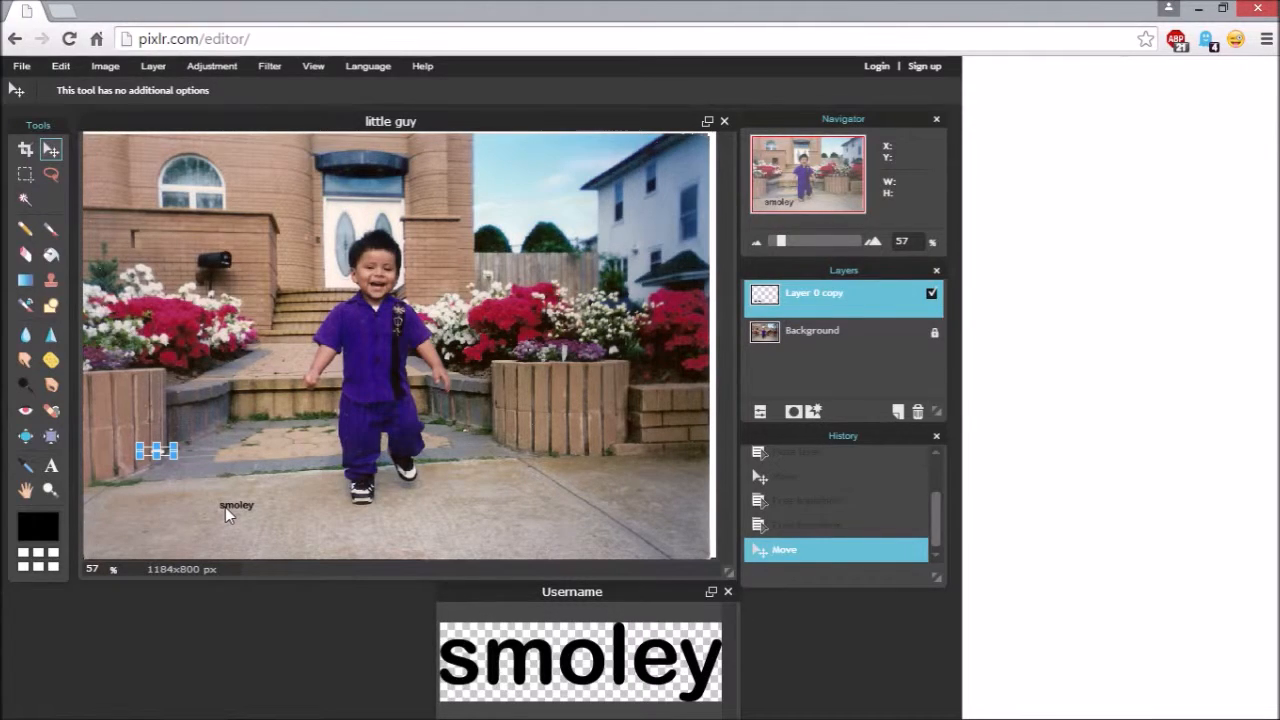
pyautogui.press('Return')
pyautogui.moveTo(225, 506); pyautogui.dragTo(105, 560)
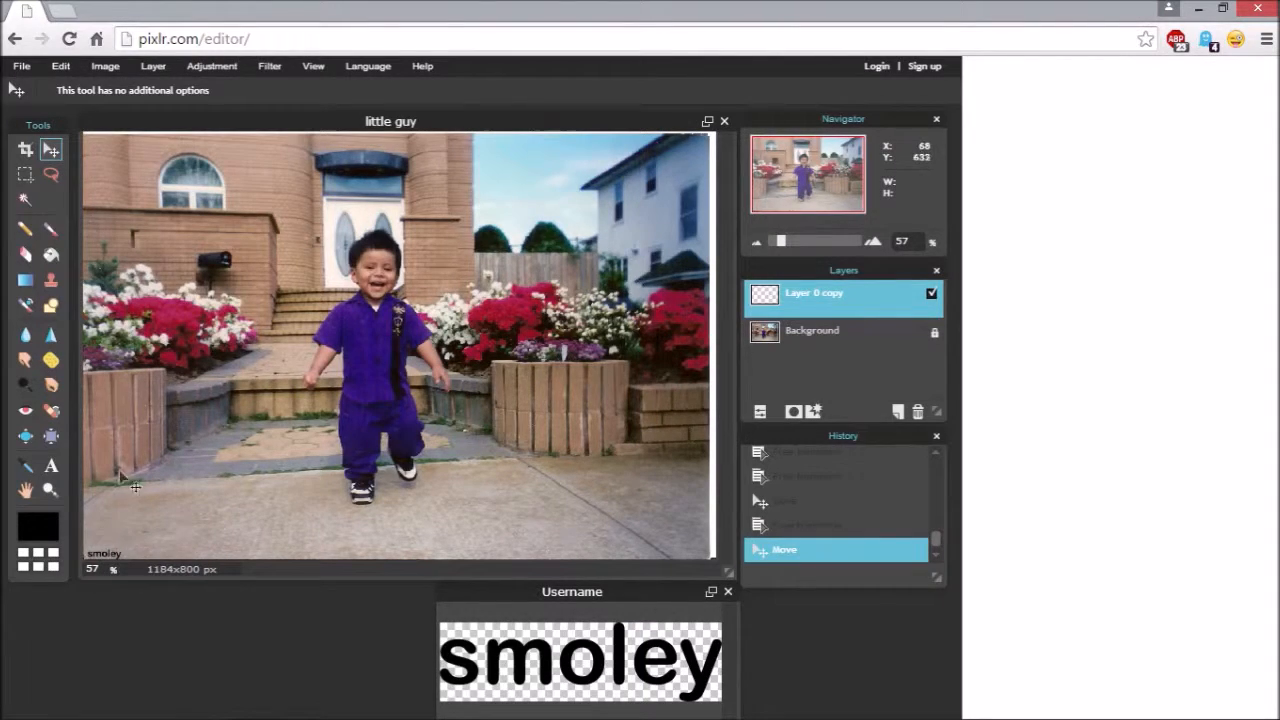
# Step: Enlarge the shrunken username text to more than half the photo's width with Free transform and reposition it across the boy's legs
pyautogui.click(60, 66)
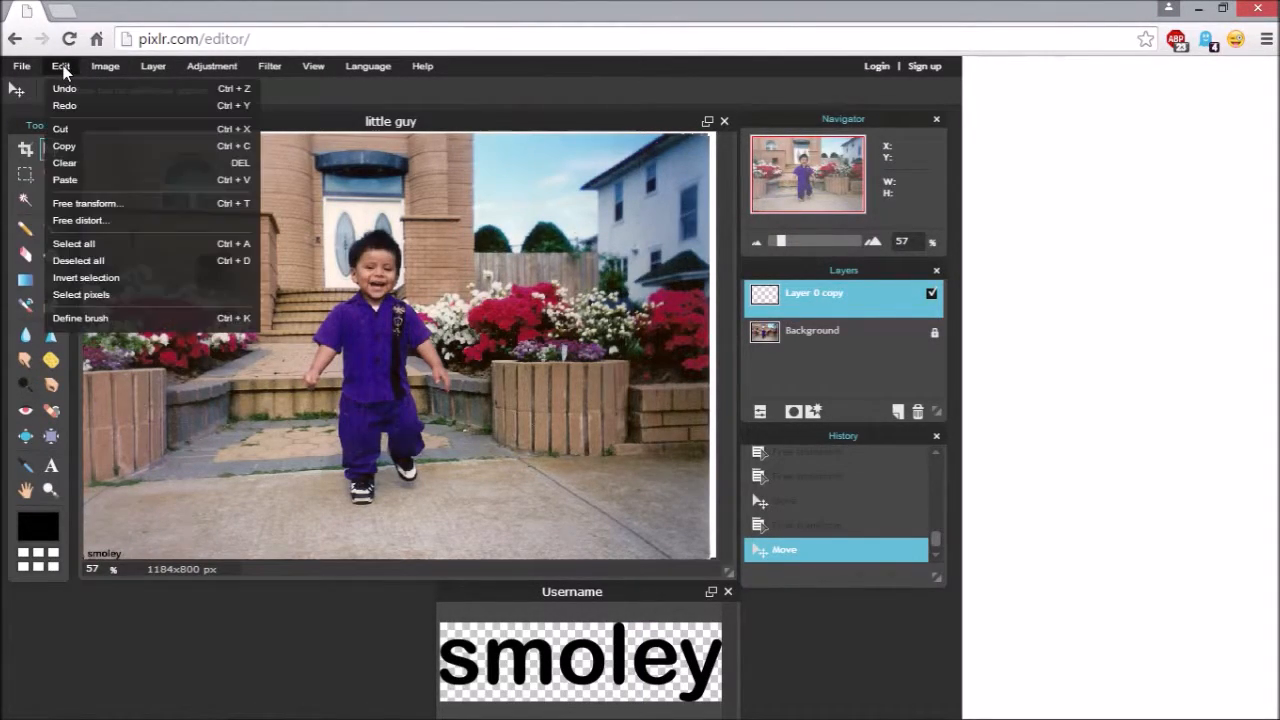
pyautogui.click(70, 203)
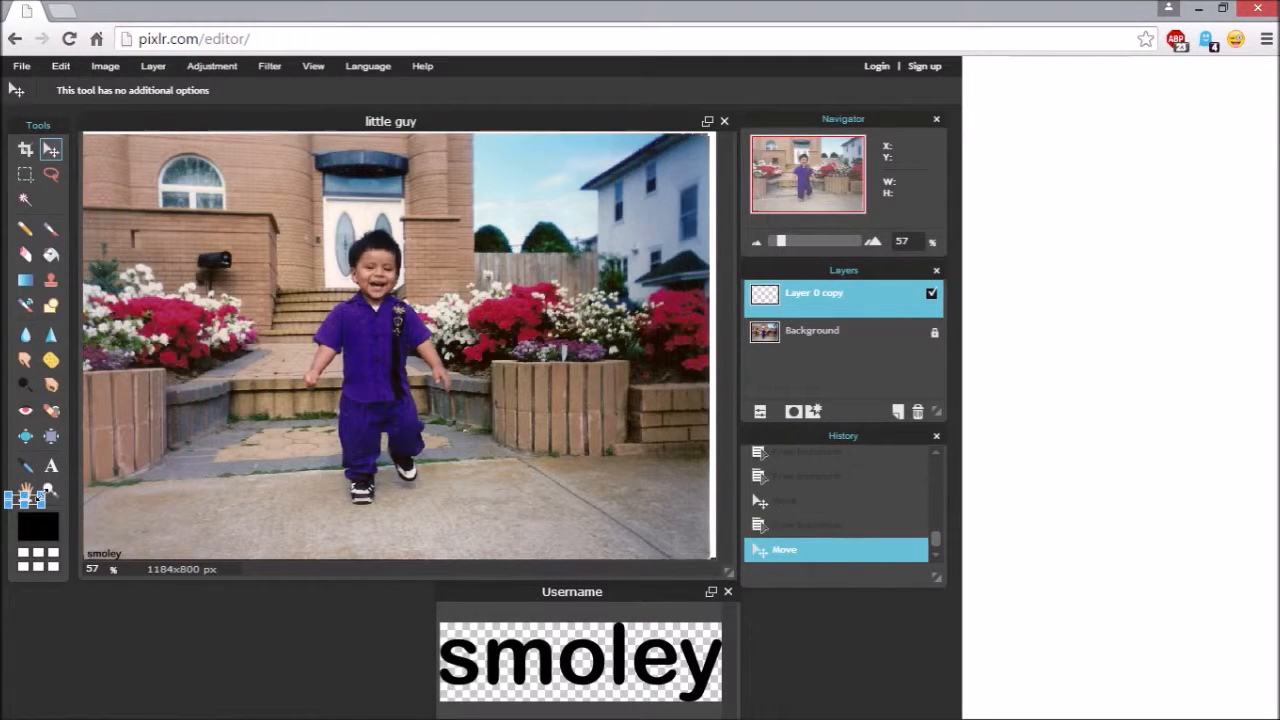
pyautogui.moveTo(40, 497); pyautogui.dragTo(187, 421)
pyautogui.moveTo(152, 518); pyautogui.dragTo(510, 462)
pyautogui.moveTo(546, 390); pyautogui.dragTo(583, 374)
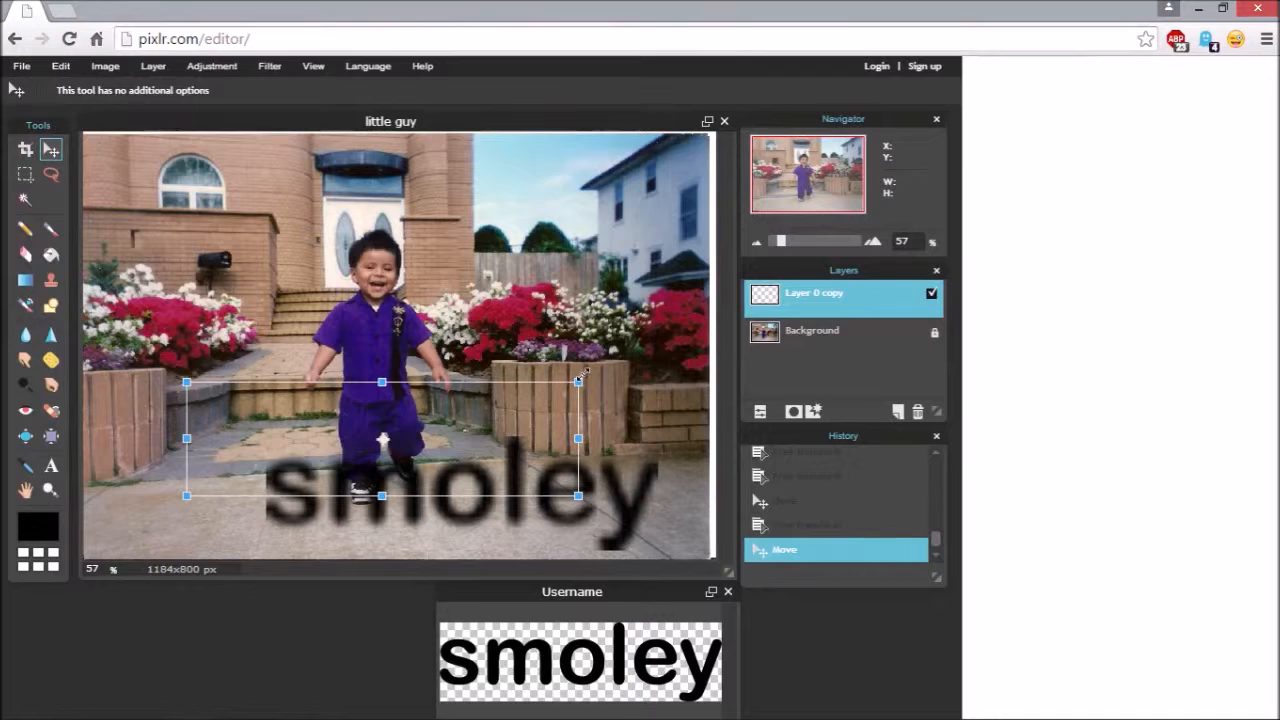
pyautogui.press('Return')
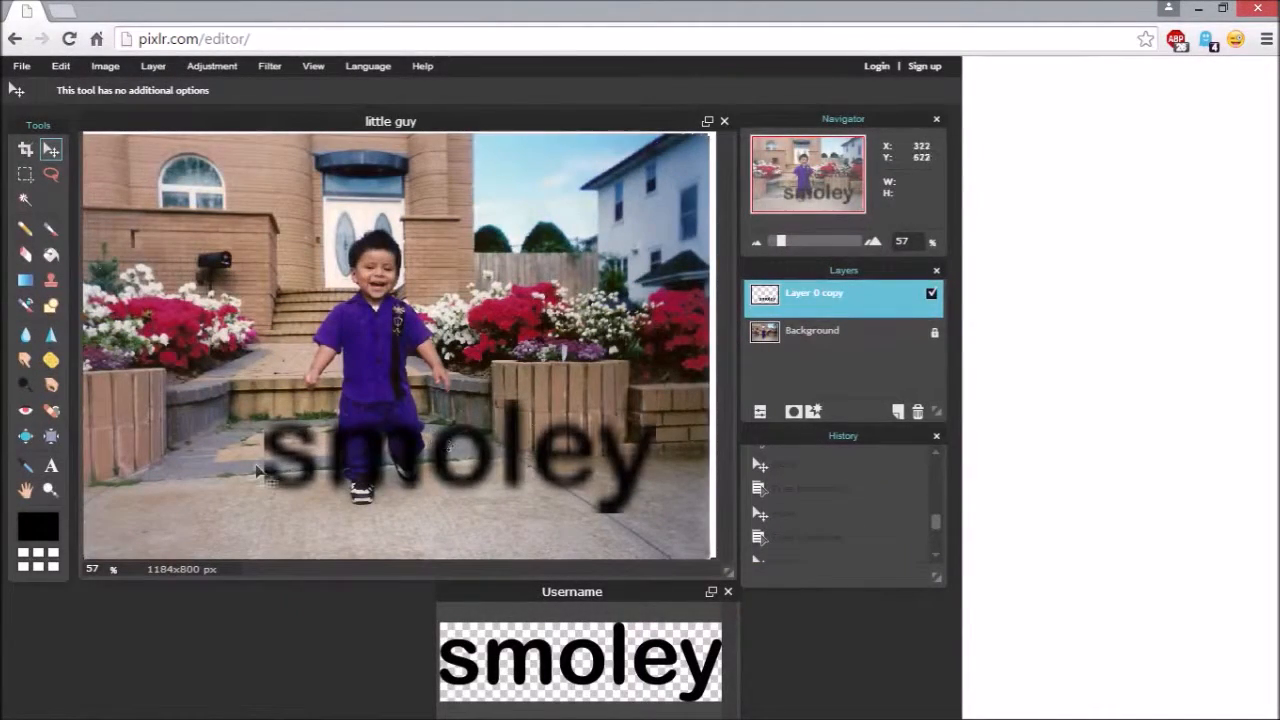
pyautogui.moveTo(641, 467); pyautogui.dragTo(500, 488)
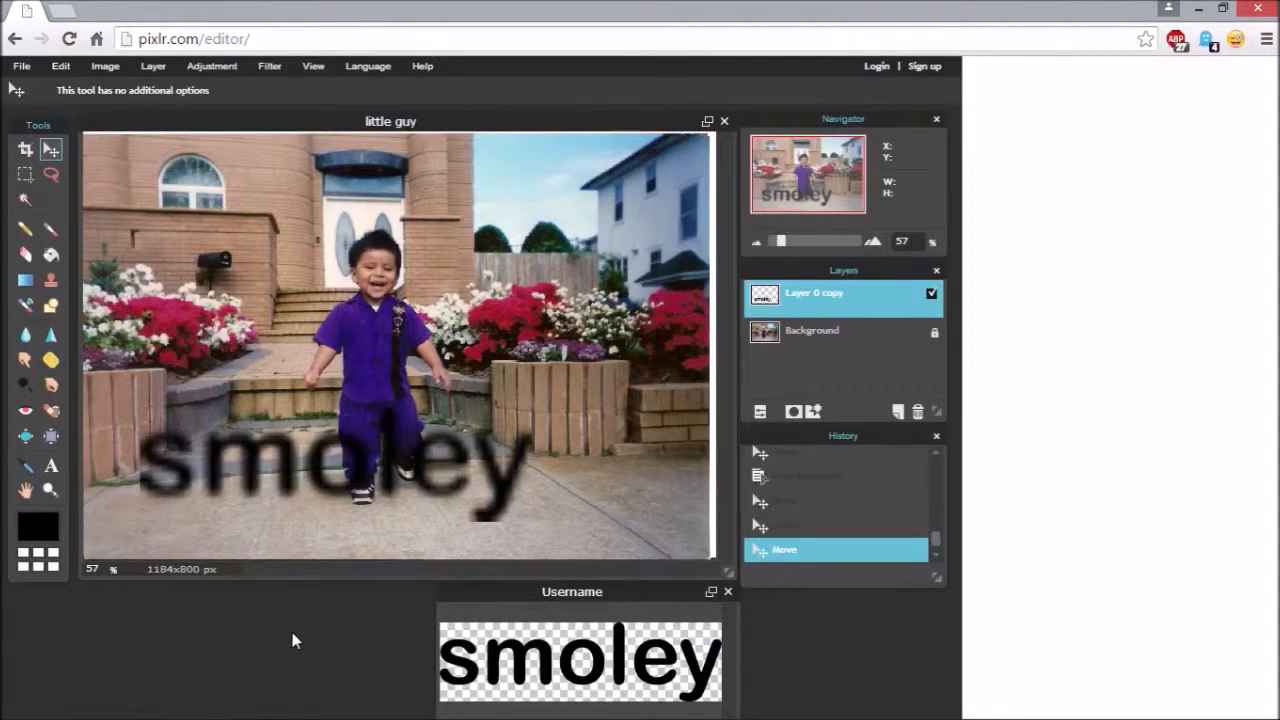
# Step: Undo the moves and the enlargement of the shrunken username text
pyautogui.hotkey('ctrl', 'z')
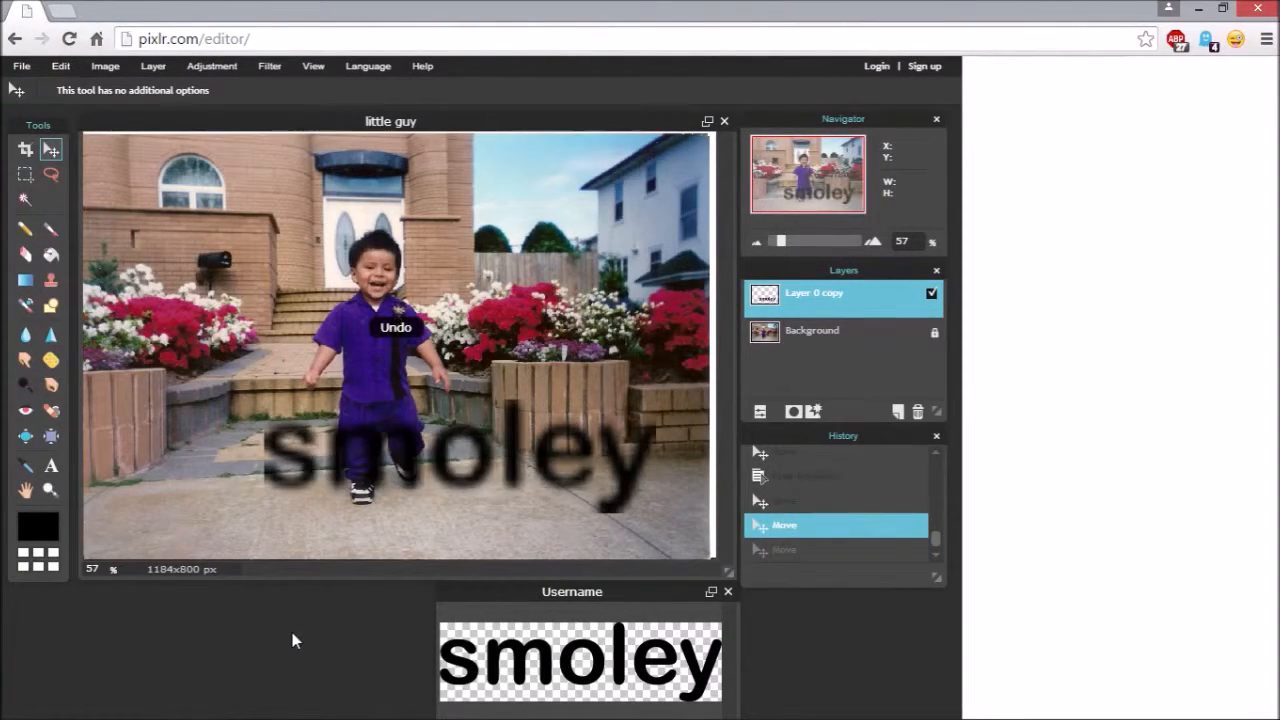
pyautogui.hotkey('ctrl', 'z')
pyautogui.hotkey('ctrl', 'z')
pyautogui.hotkey('ctrl', 'z')
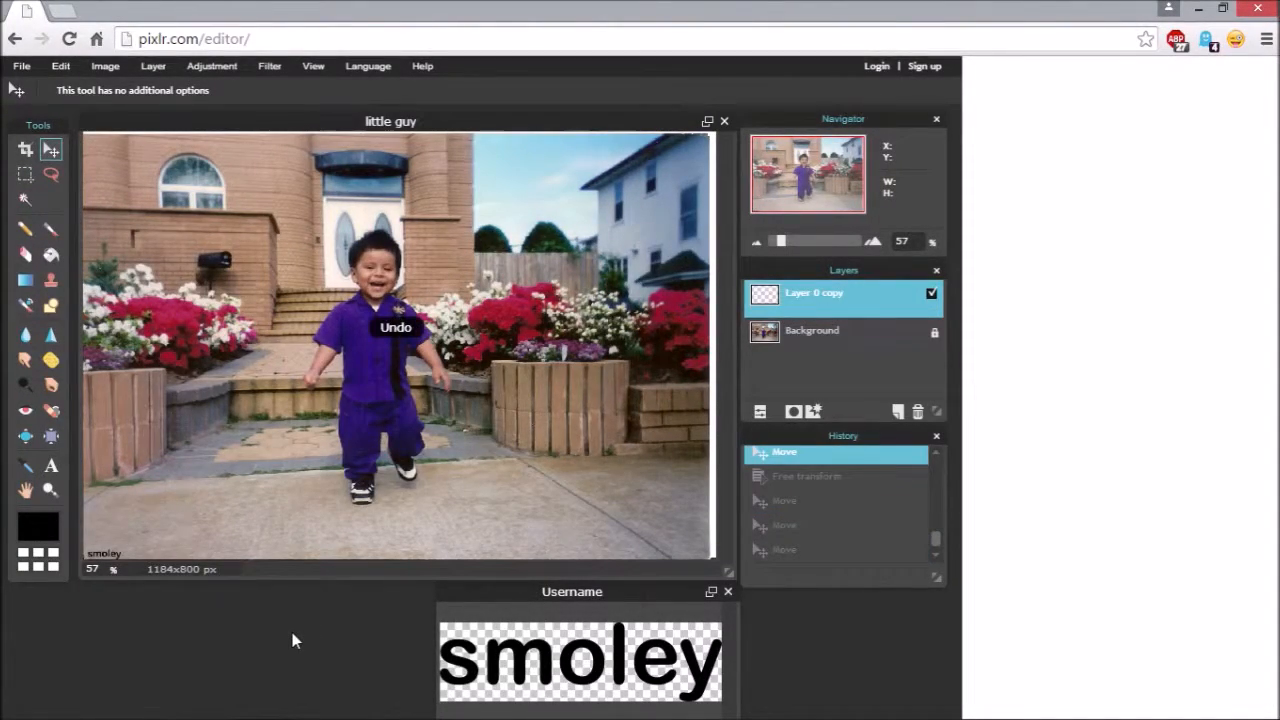
# Step: Undo the username text's shrinking, and use Free transform to make it about a quarter of the photo's width in the bottom-left corner
pyautogui.hotkey('ctrl', 'z')
pyautogui.hotkey('ctrl', 'z')
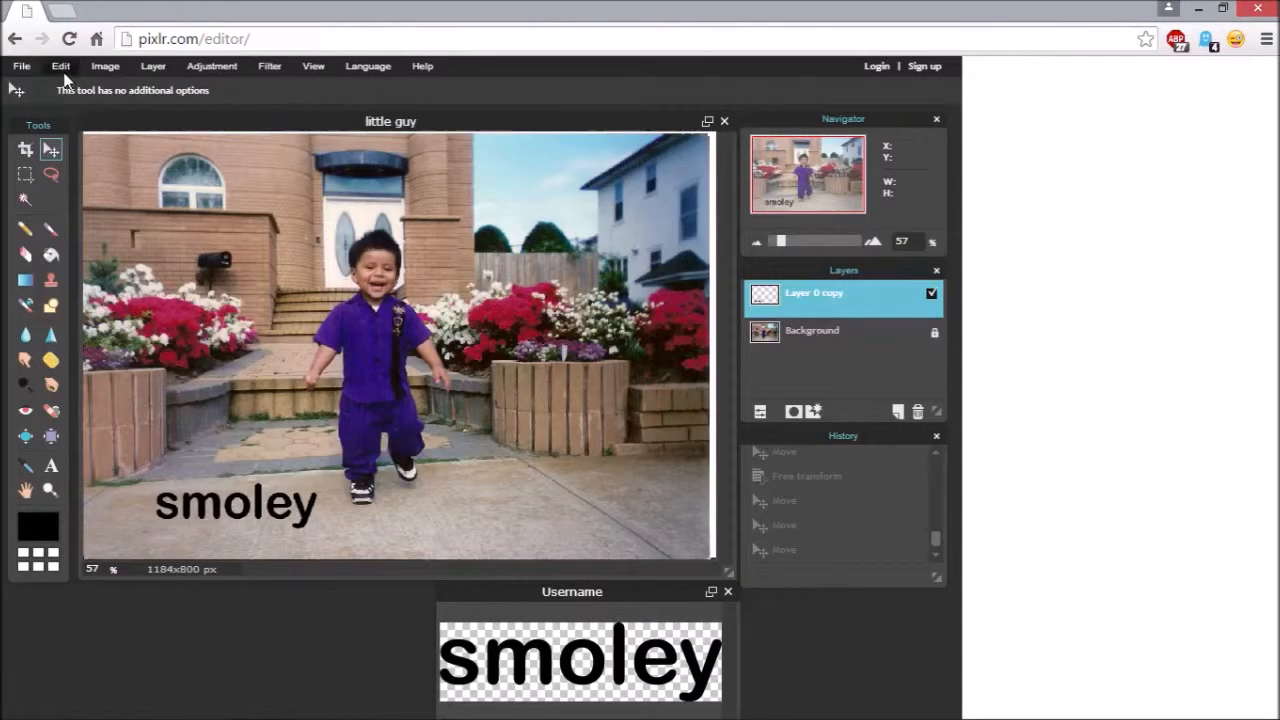
pyautogui.click(61, 67)
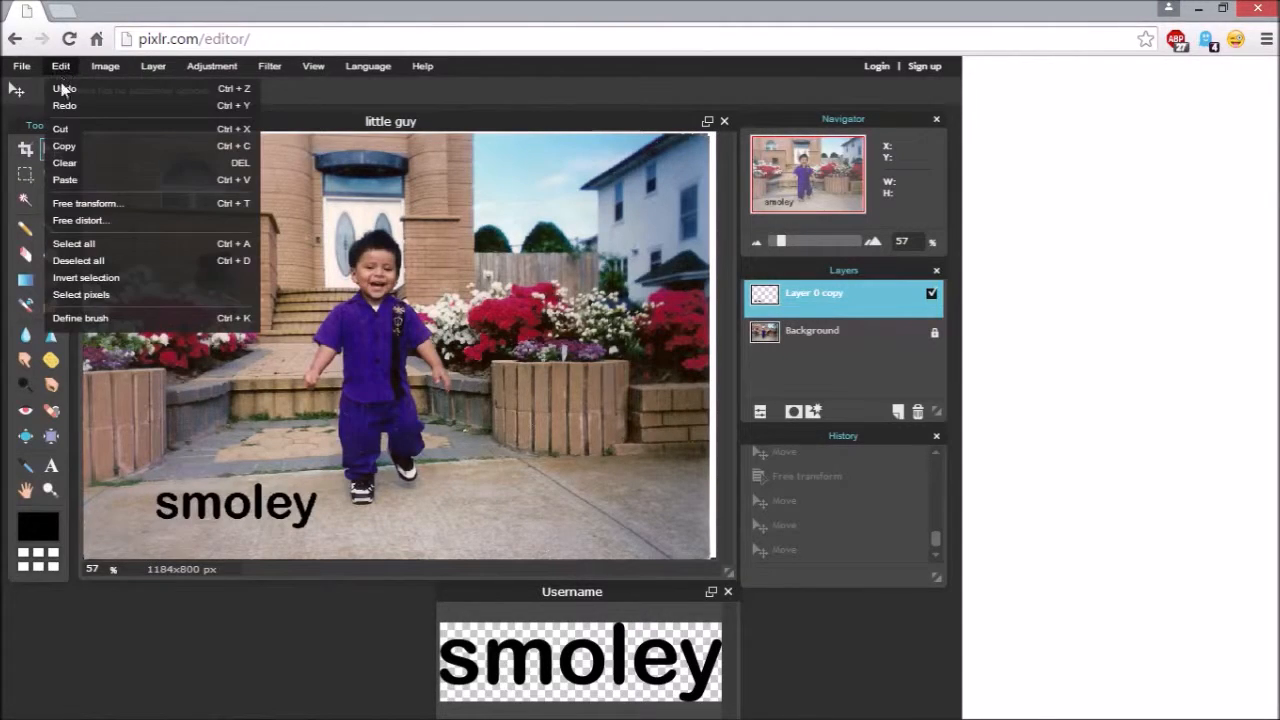
pyautogui.click(88, 203)
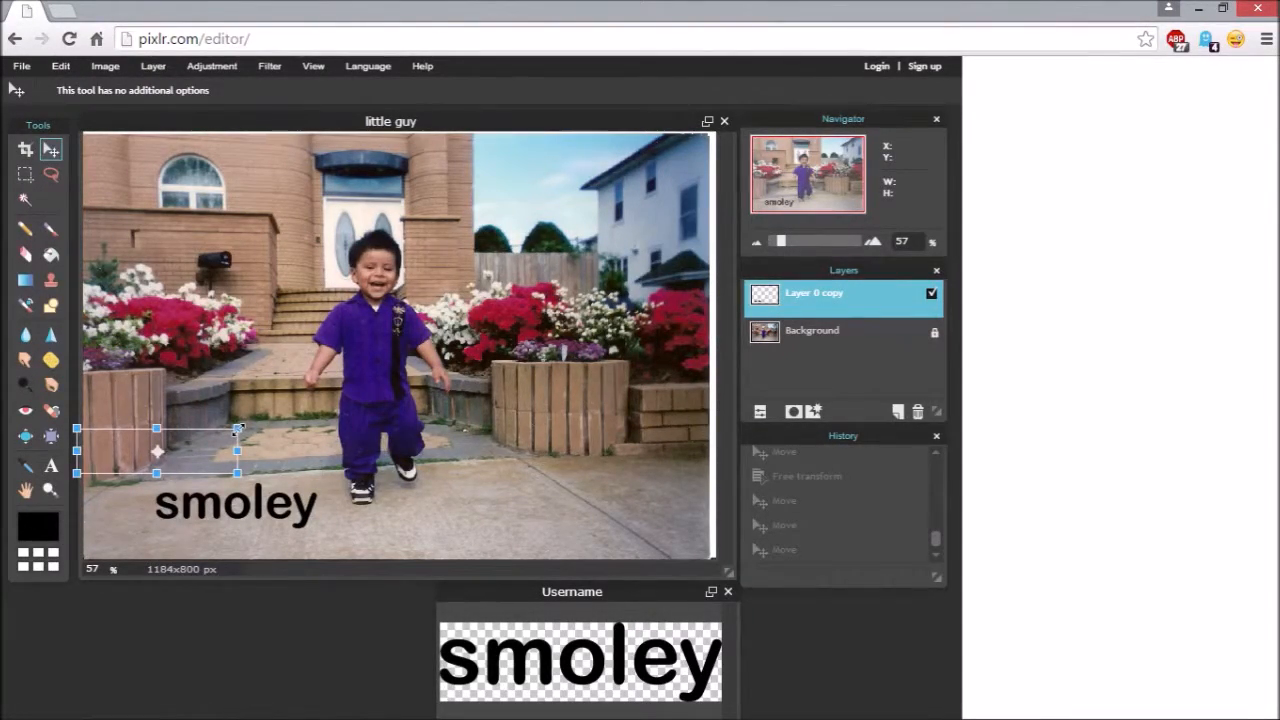
pyautogui.moveTo(239, 428); pyautogui.dragTo(393, 310)
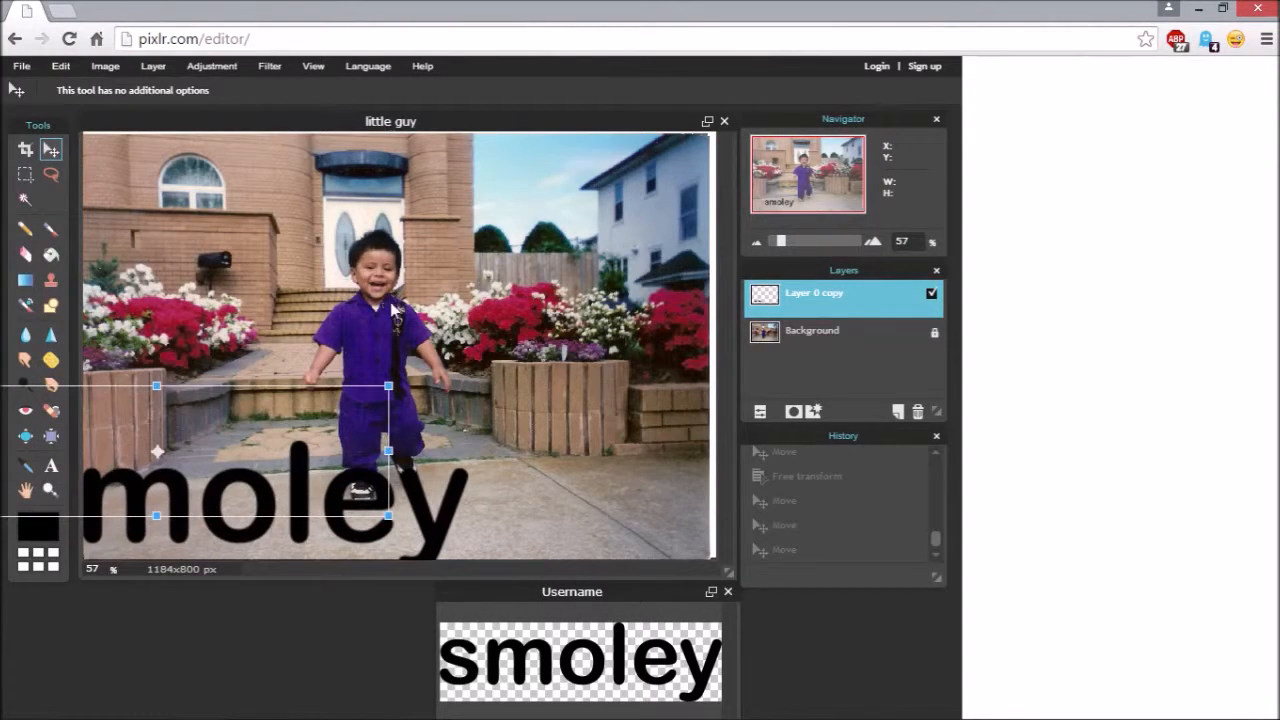
pyautogui.moveTo(218, 415); pyautogui.dragTo(396, 374)
pyautogui.moveTo(565, 335); pyautogui.dragTo(480, 382)
pyautogui.moveTo(378, 411); pyautogui.dragTo(256, 476)
pyautogui.press('Return')
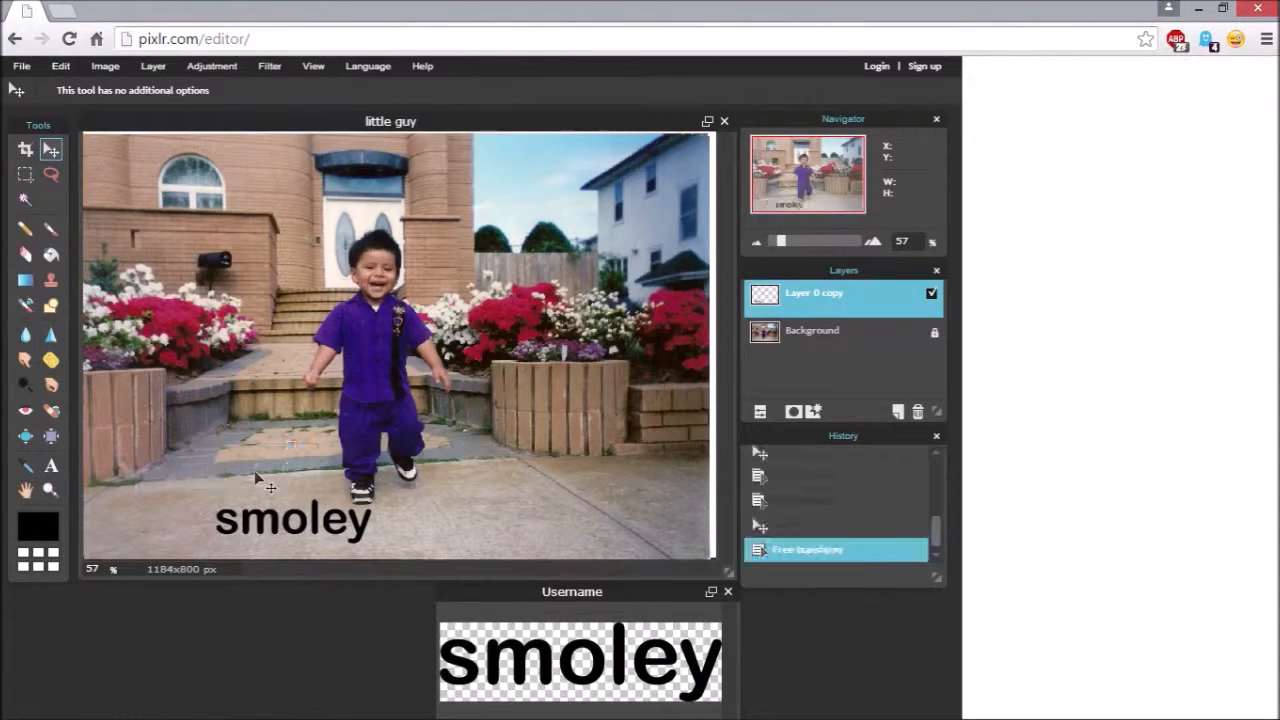
pyautogui.moveTo(229, 519); pyautogui.dragTo(191, 528)
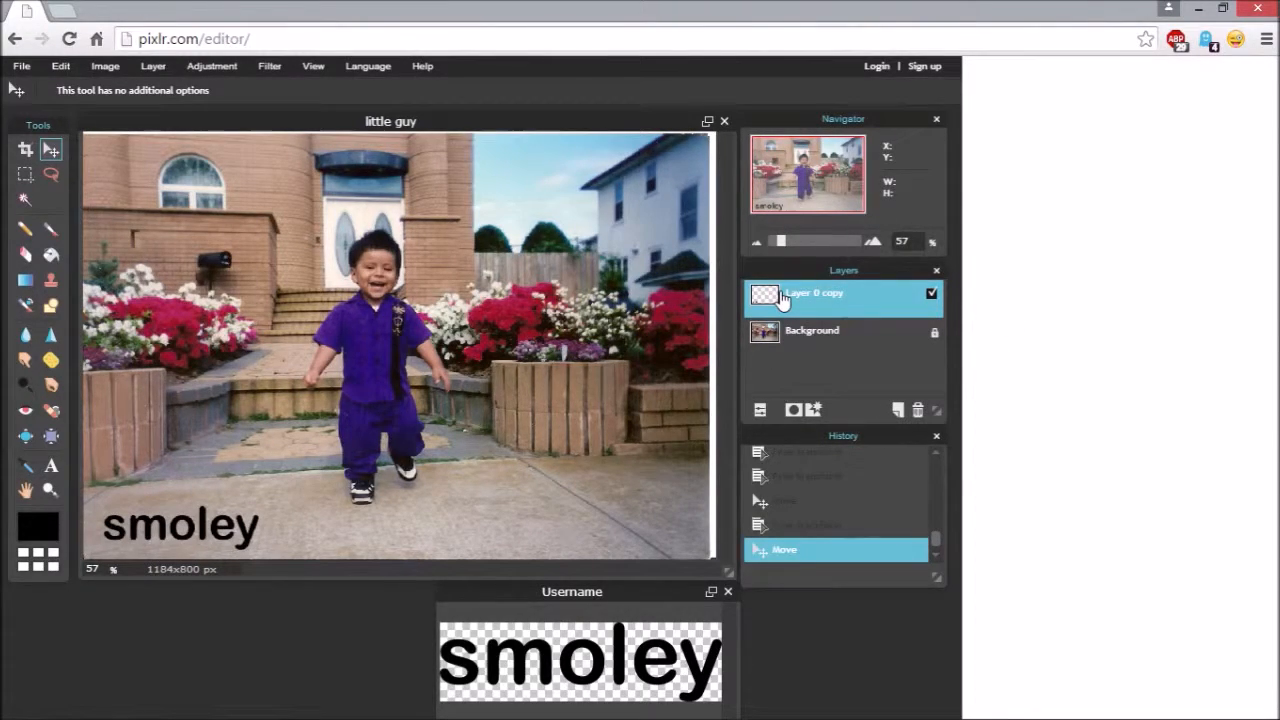
# Step: Set the username layer's opacity to 73 and its blend mode to Overlay, and nudge the text closer to the photo's bottom-left corner
pyautogui.click(760, 411)
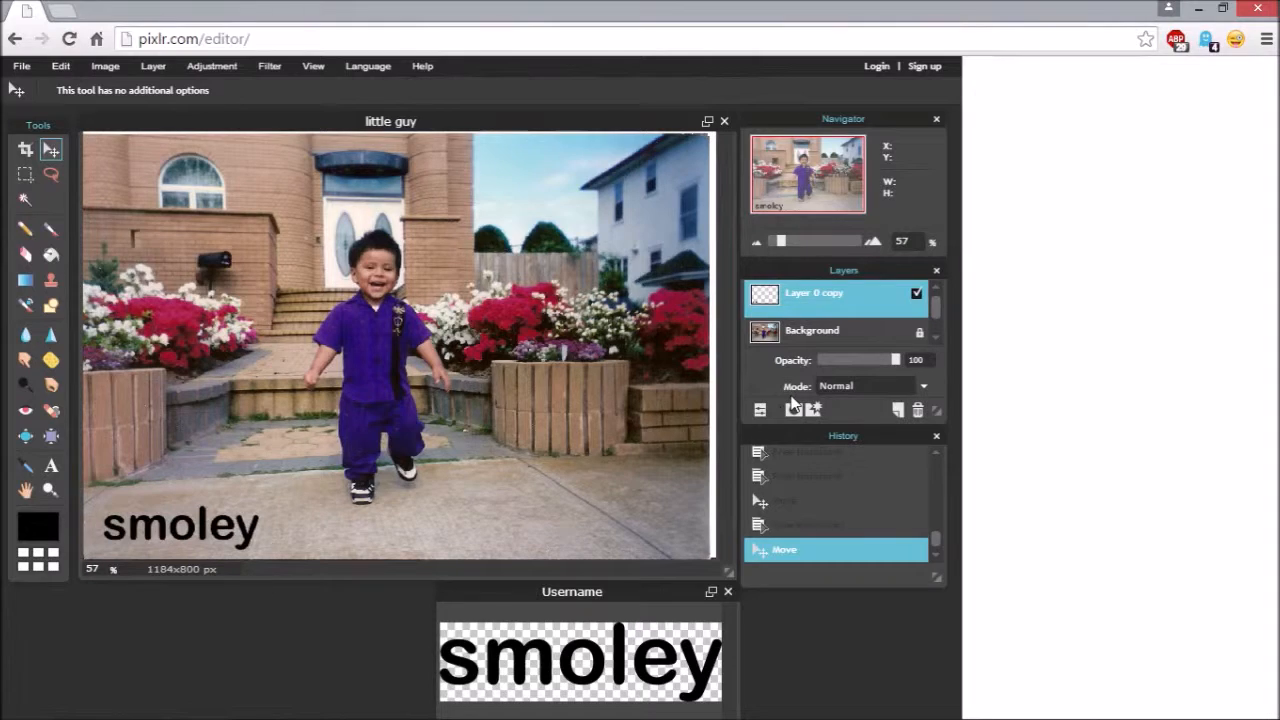
pyautogui.hotkey('ctrl', 'z')
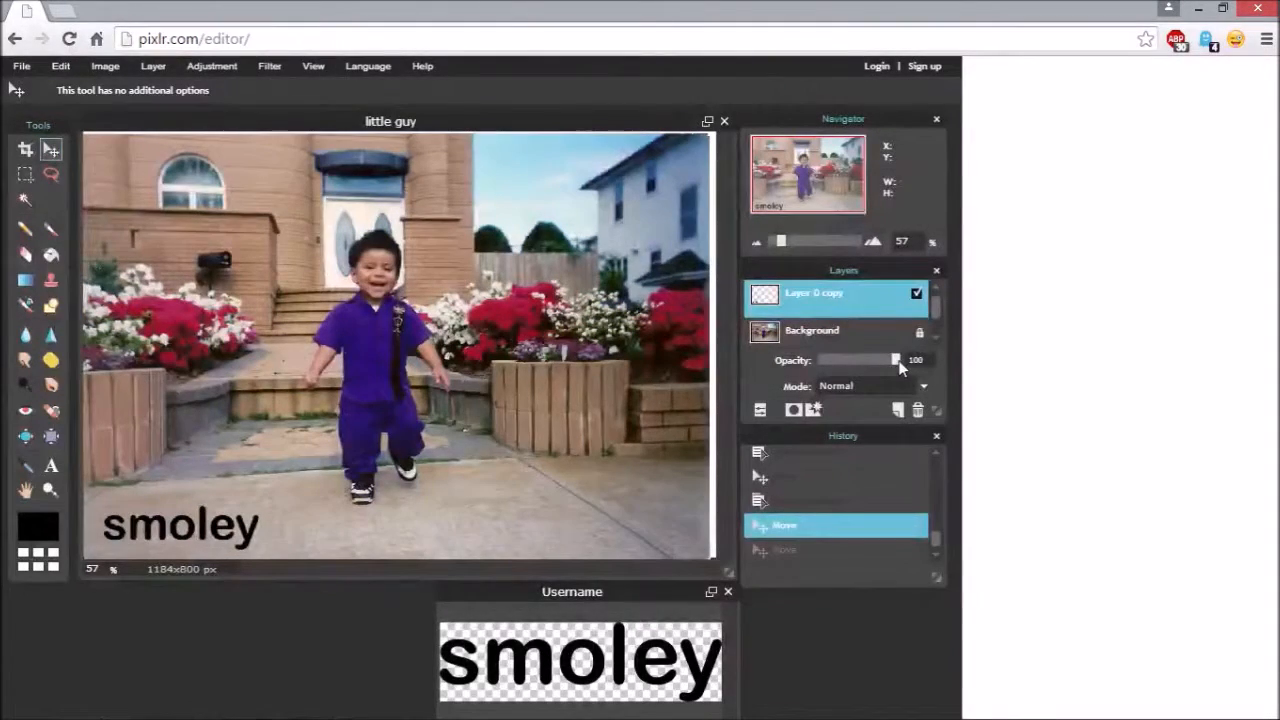
pyautogui.moveTo(898, 368); pyautogui.dragTo(874, 357)
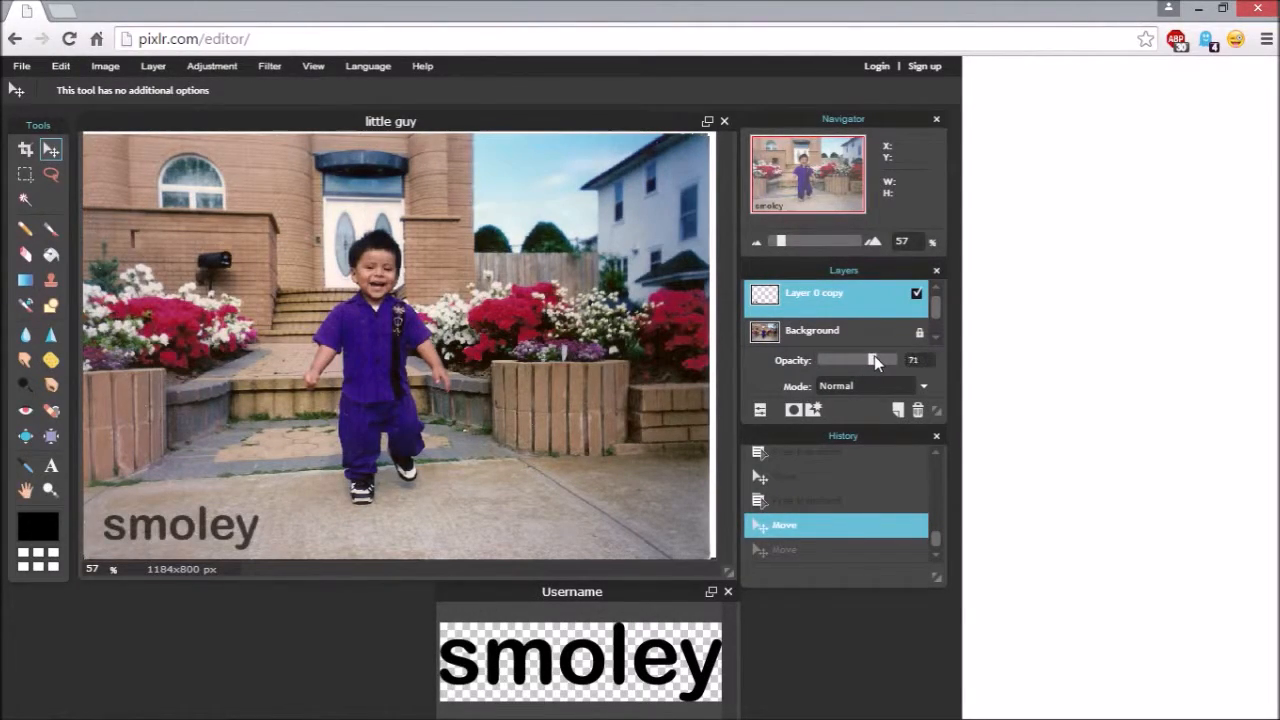
pyautogui.click(923, 386)
pyautogui.moveTo(926, 430); pyautogui.dragTo(928, 545)
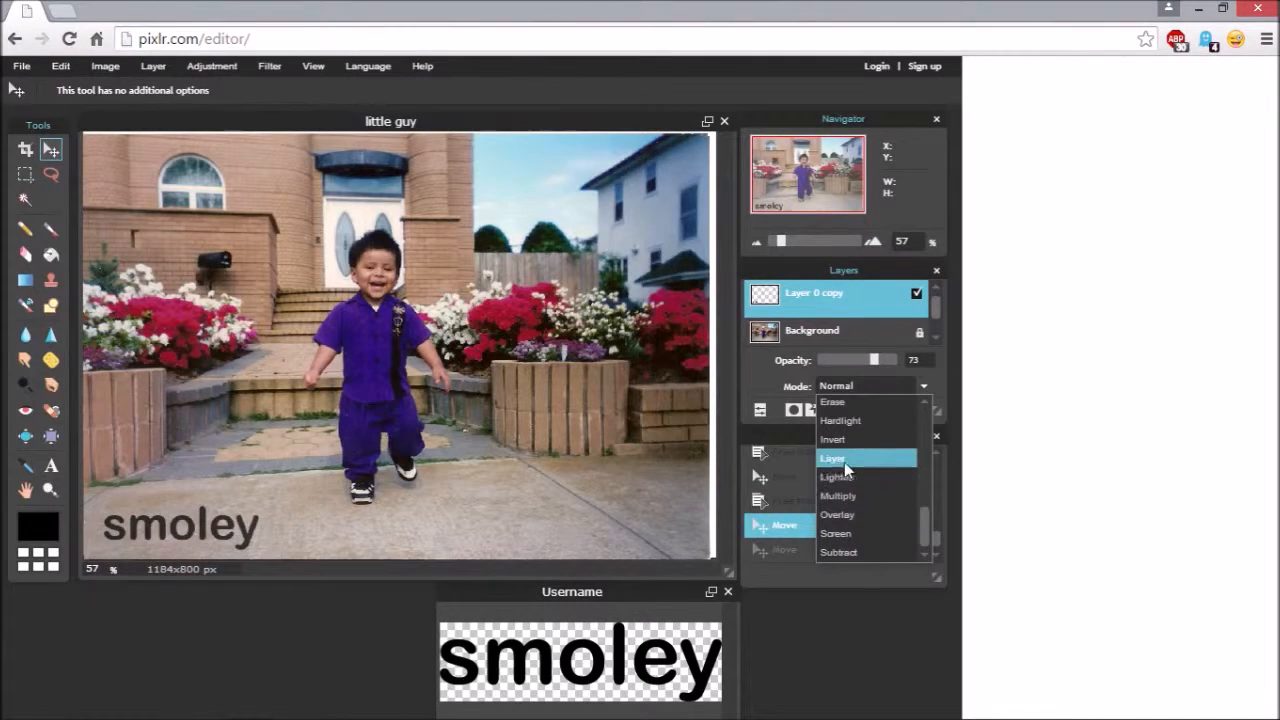
pyautogui.click(838, 514)
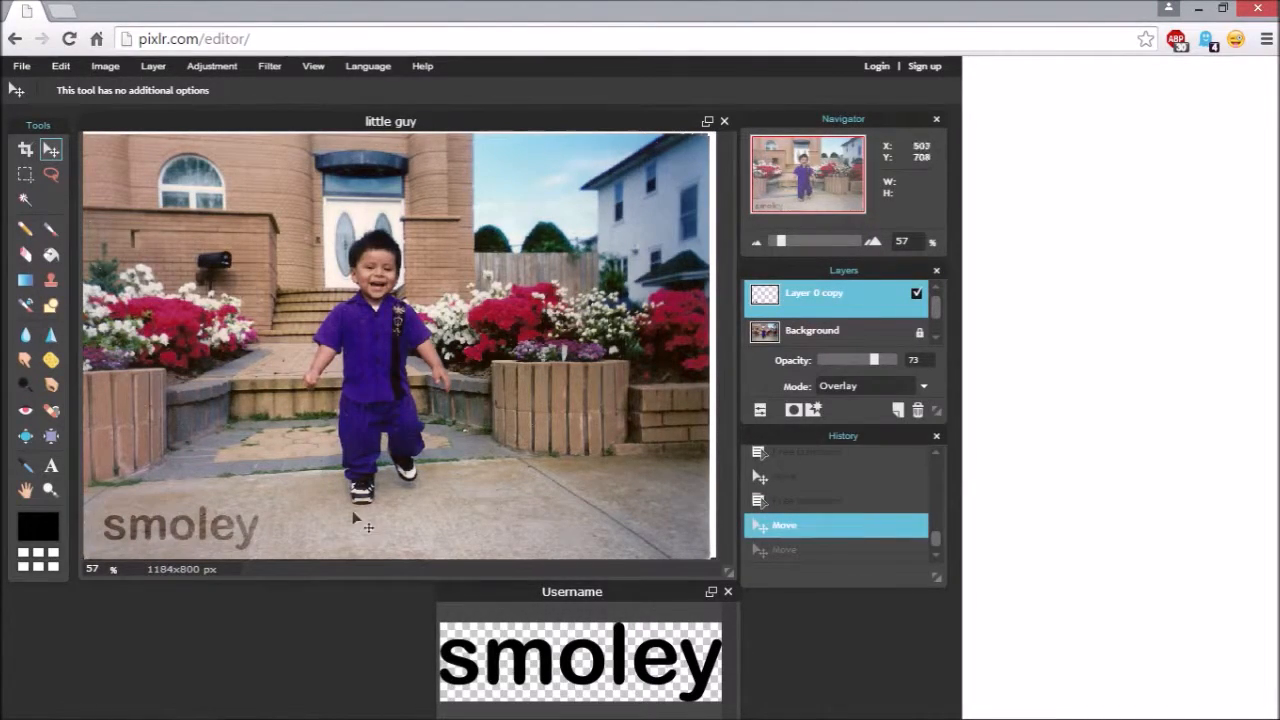
pyautogui.moveTo(251, 543)
pyautogui.mouseDown()
pyautogui.moveTo(512, 541)
pyautogui.moveTo(343, 540)
pyautogui.moveTo(312, 515)
pyautogui.moveTo(324, 400)
pyautogui.moveTo(298, 330)
pyautogui.moveTo(431, 358)
pyautogui.moveTo(343, 512)
pyautogui.moveTo(243, 553)
pyautogui.mouseUp()
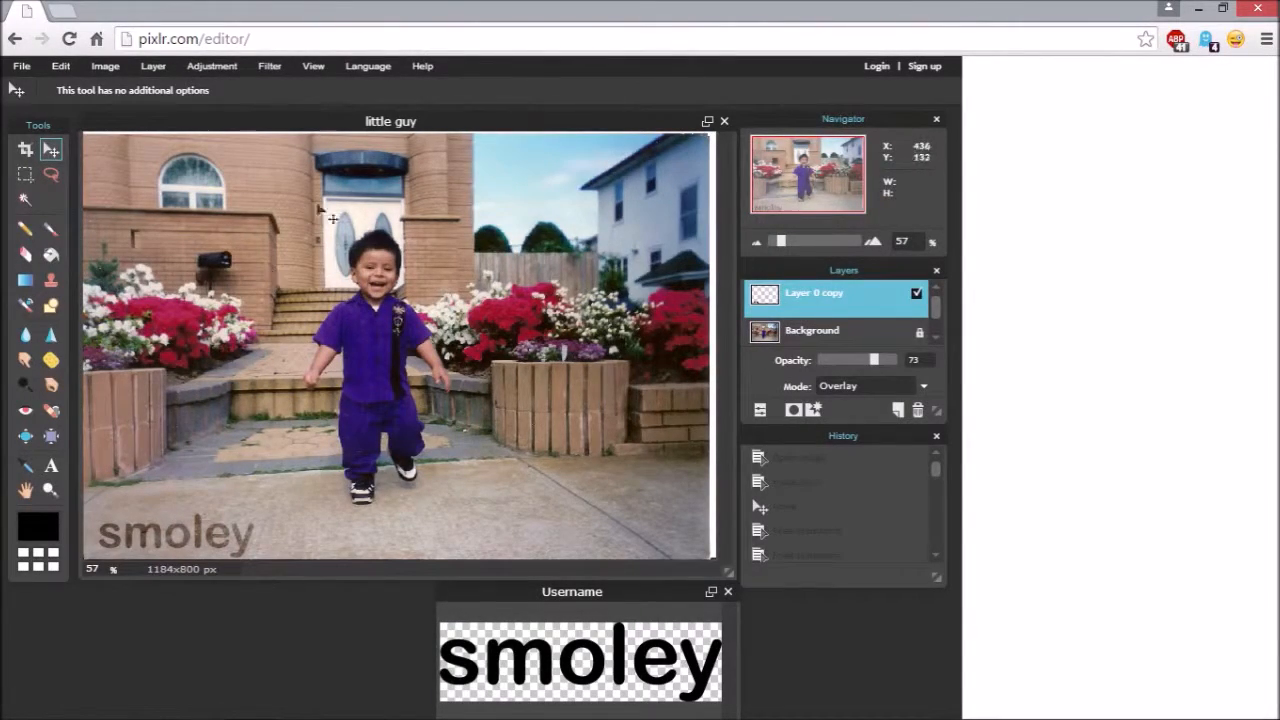
# Step: Open star.png from the Onefolder folder
pyautogui.click(21, 65)
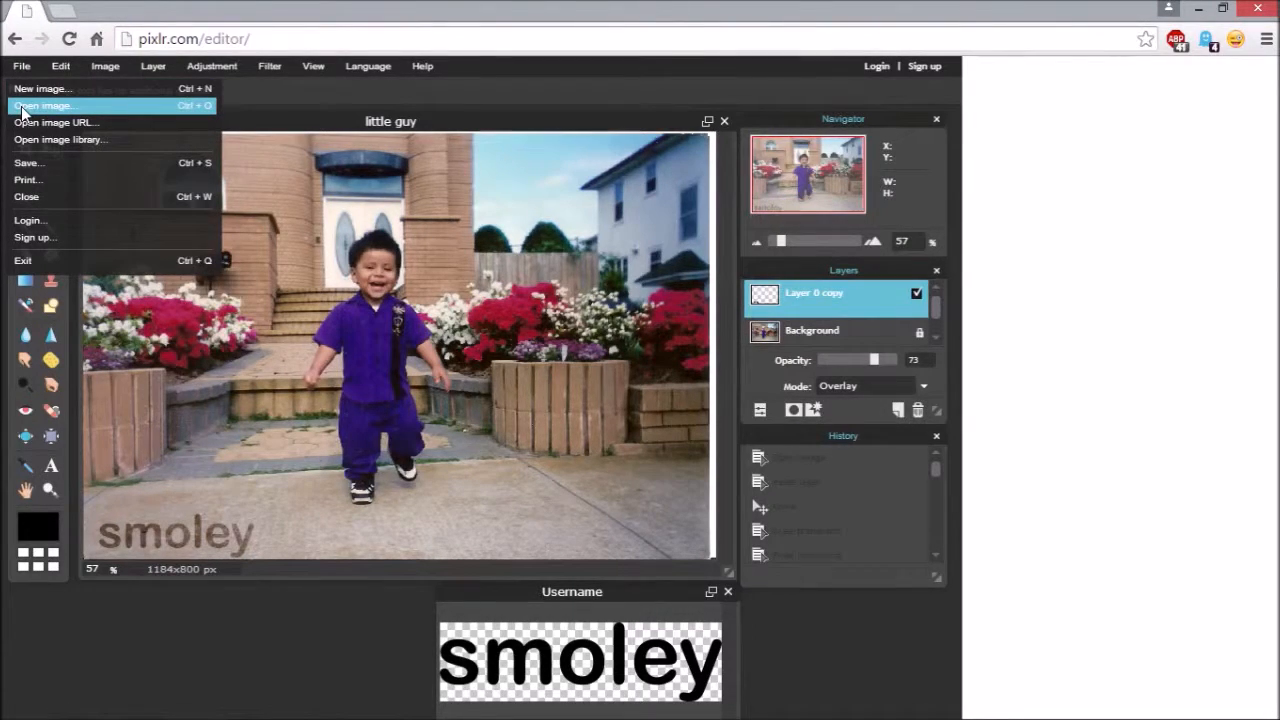
pyautogui.click(22, 108)
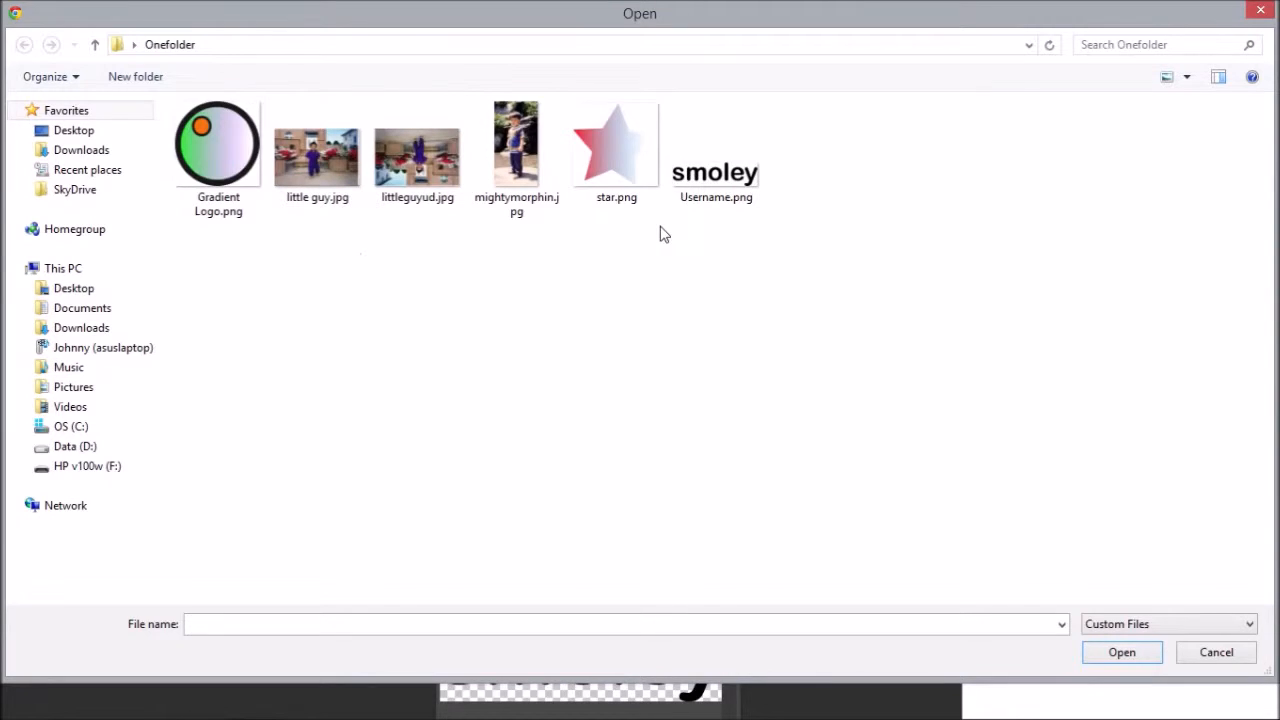
pyautogui.click(622, 144)
pyautogui.doubleClick(622, 142)
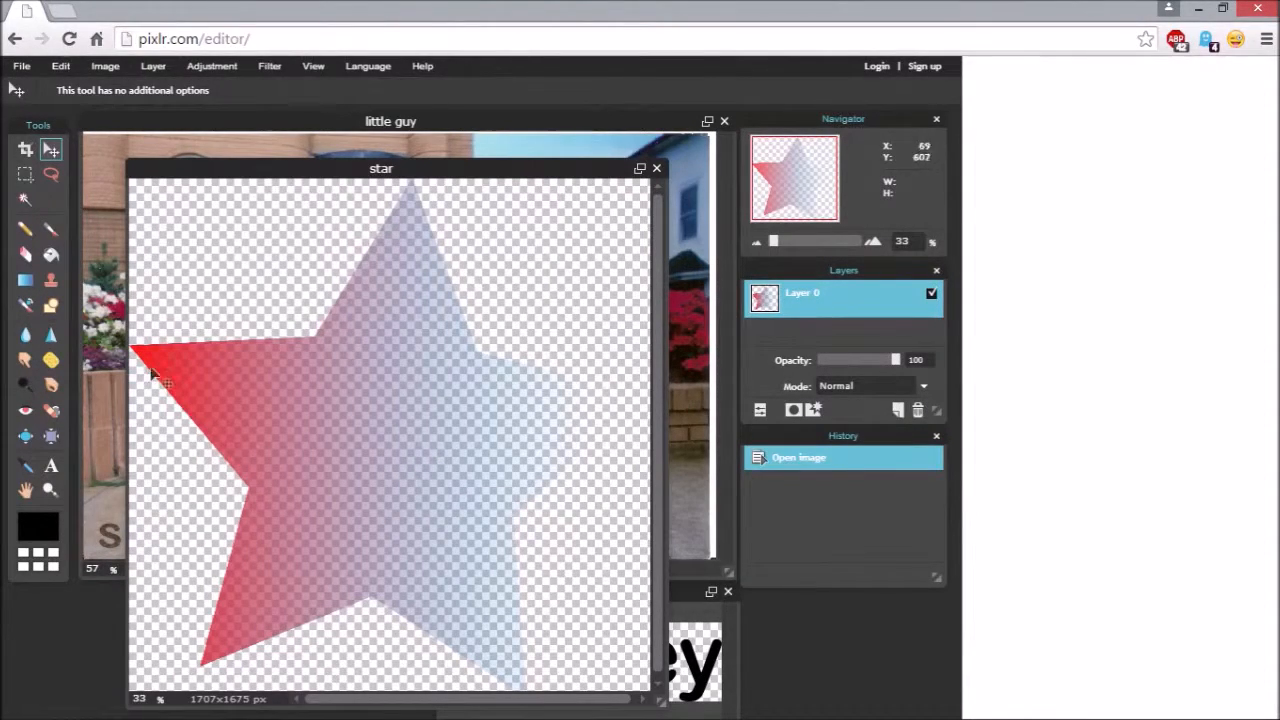
# Step: Move the star image's window off the photo, and copy the star layer into the little guy photo, positioned across the boy
pyautogui.moveTo(366, 172); pyautogui.dragTo(180, 545)
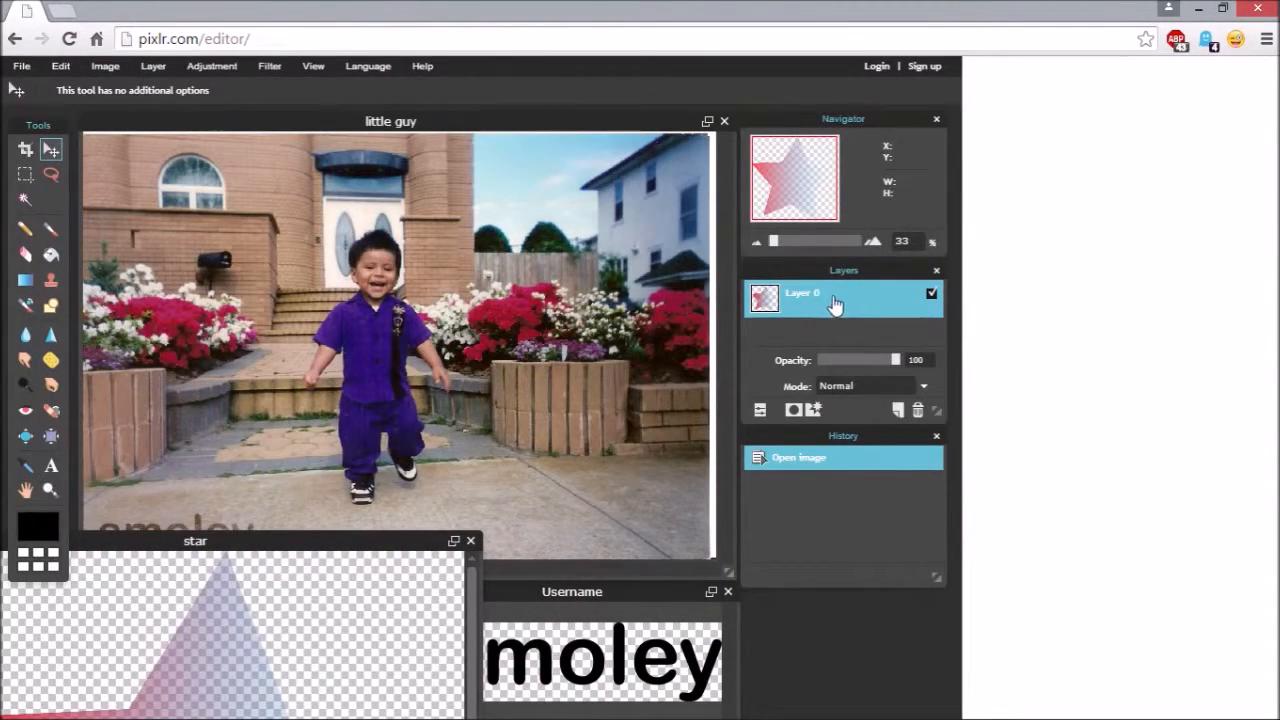
pyautogui.moveTo(830, 300); pyautogui.dragTo(418, 347)
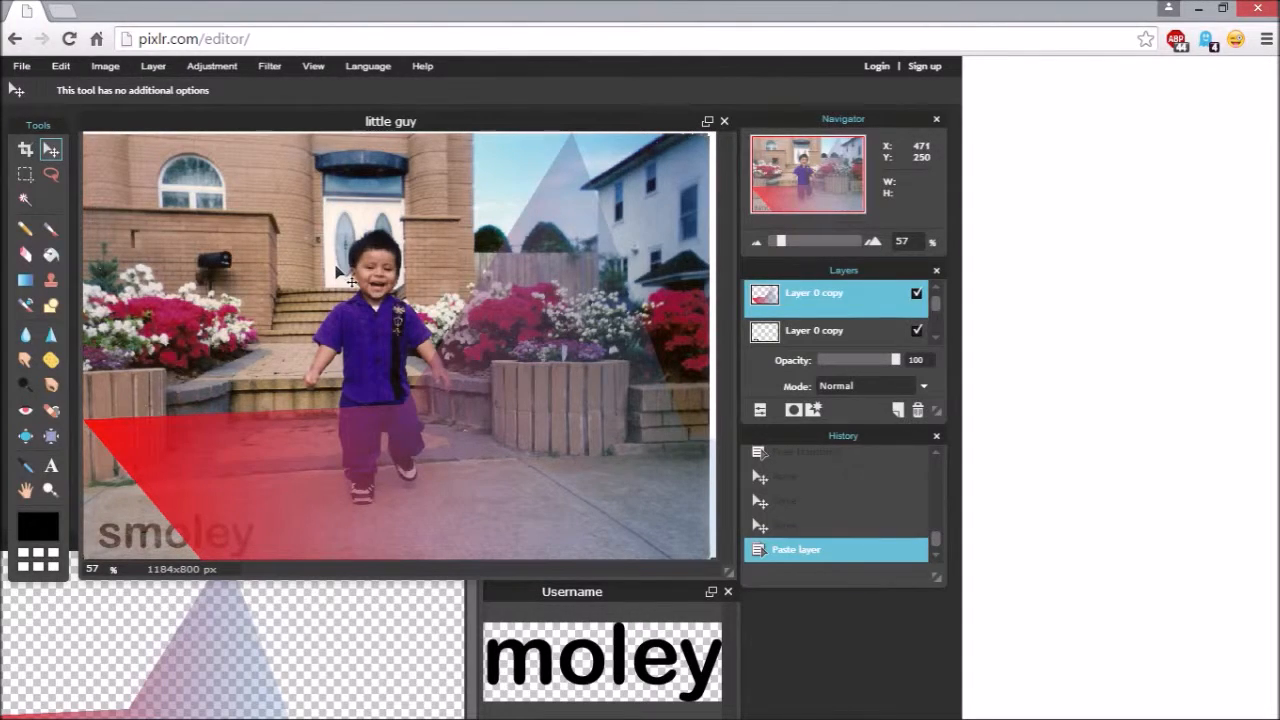
pyautogui.moveTo(325, 385); pyautogui.dragTo(515, 390)
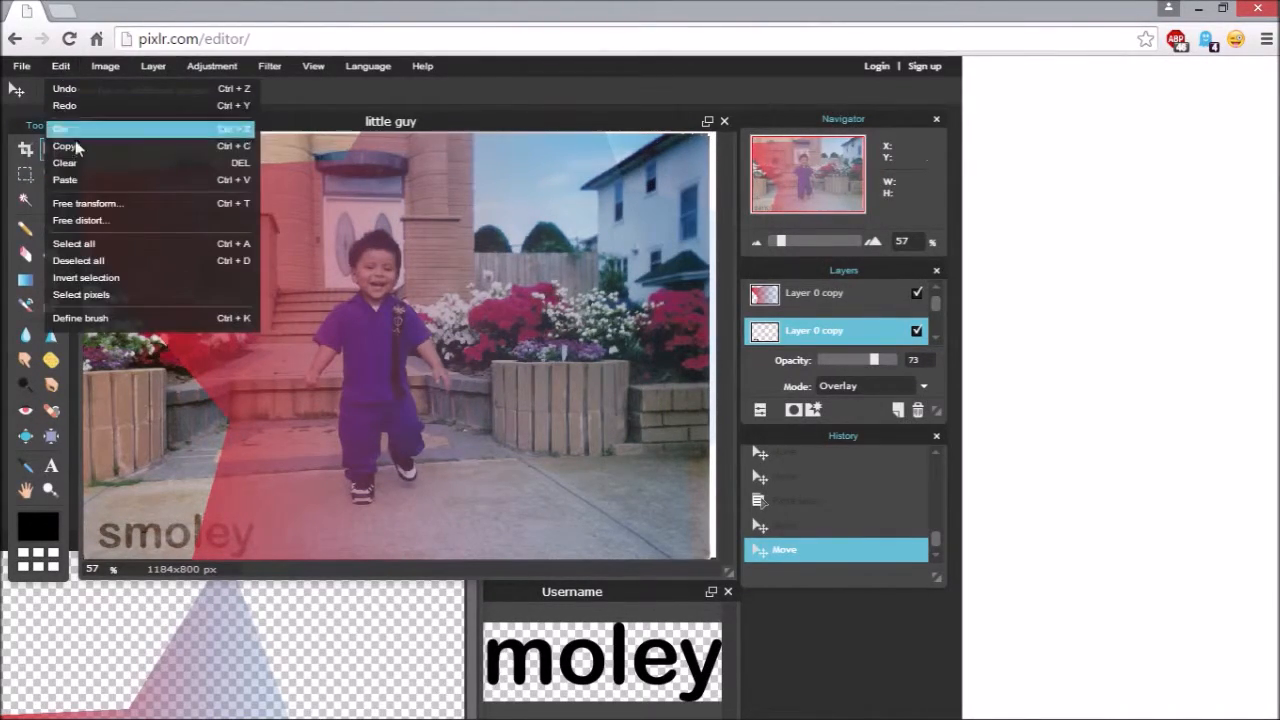
pyautogui.click(72, 201)
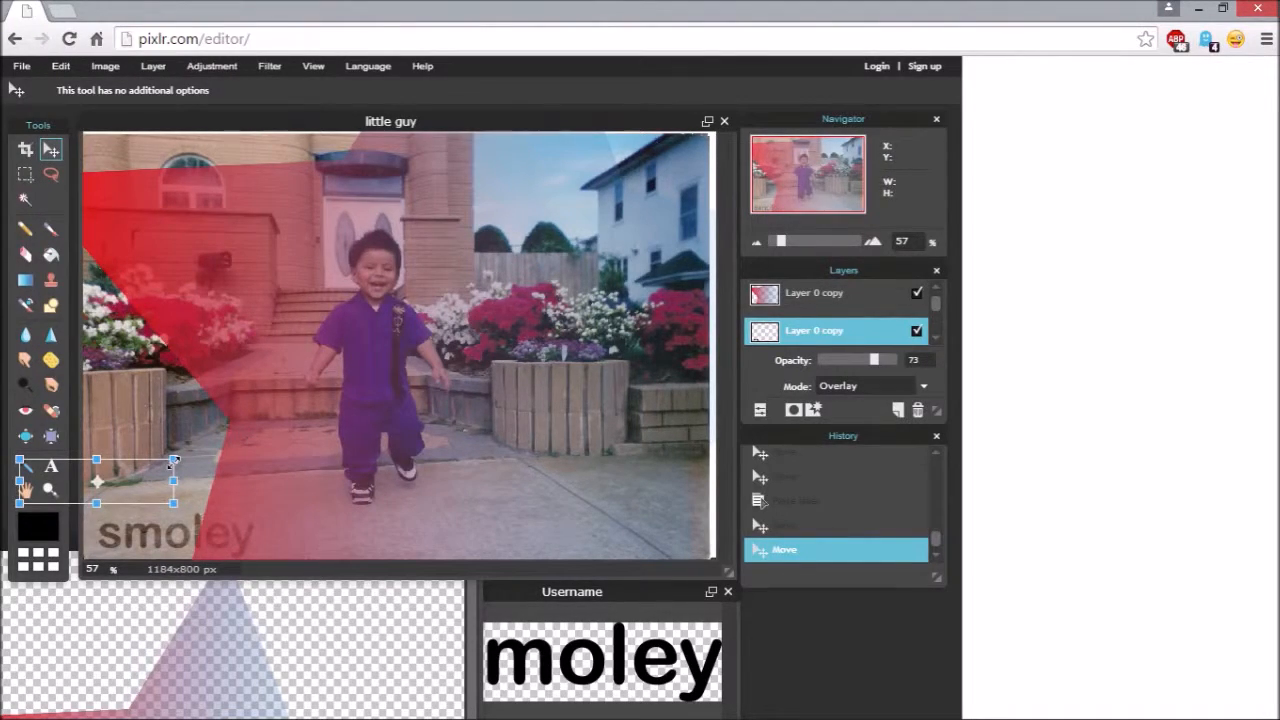
pyautogui.moveTo(174, 461); pyautogui.dragTo(243, 462)
pyautogui.click(254, 396)
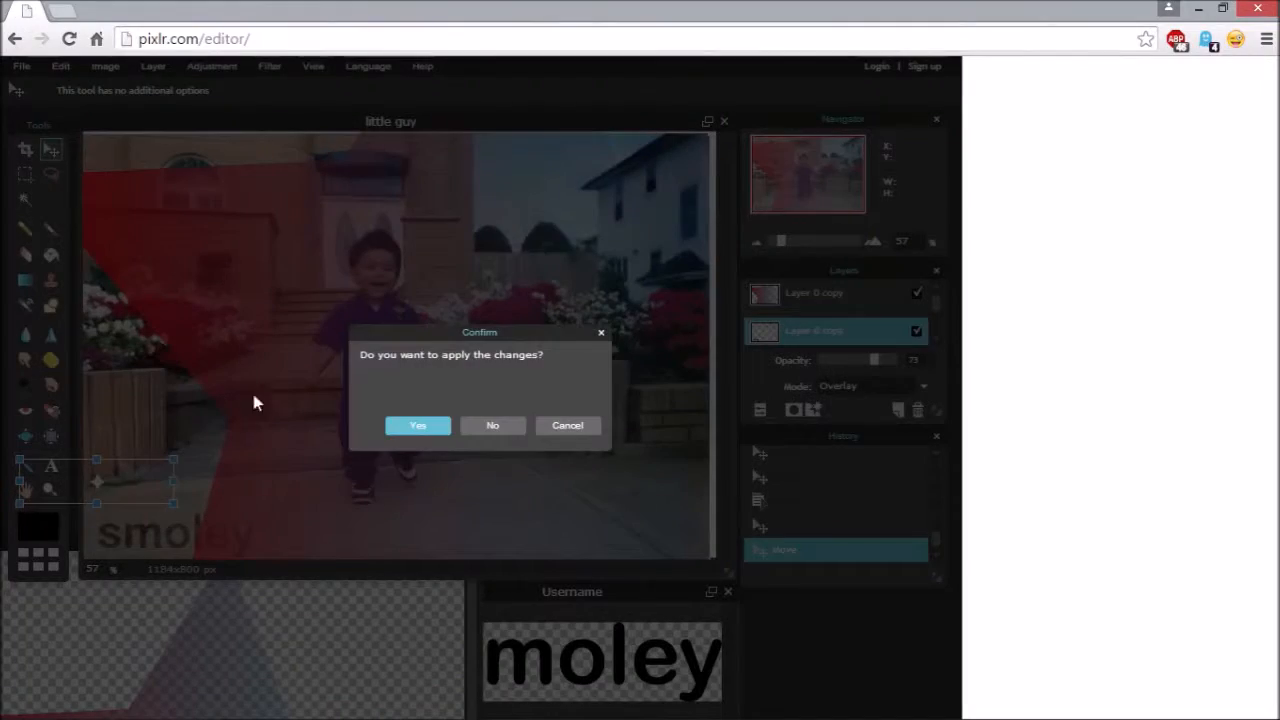
pyautogui.click(470, 425)
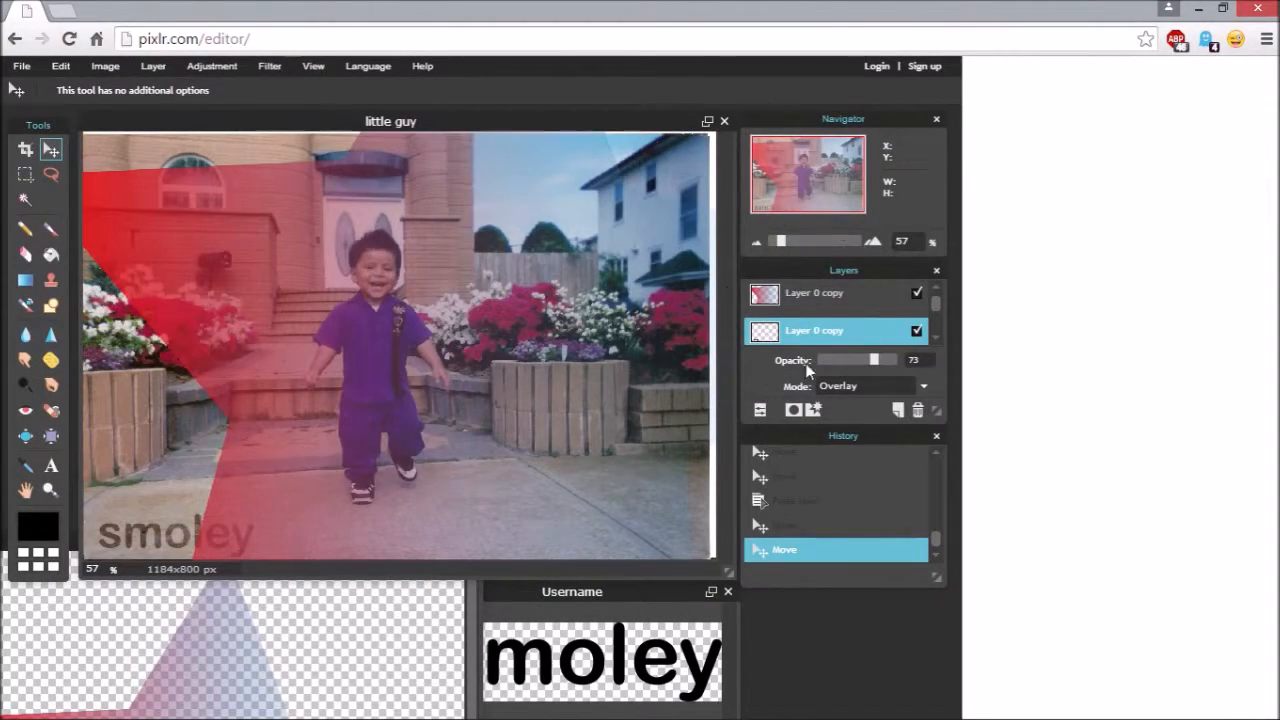
# Step: Shrink the star layer proportionally to about half the photo's width with Free transform and position it over the steps and the boy
pyautogui.click(836, 295)
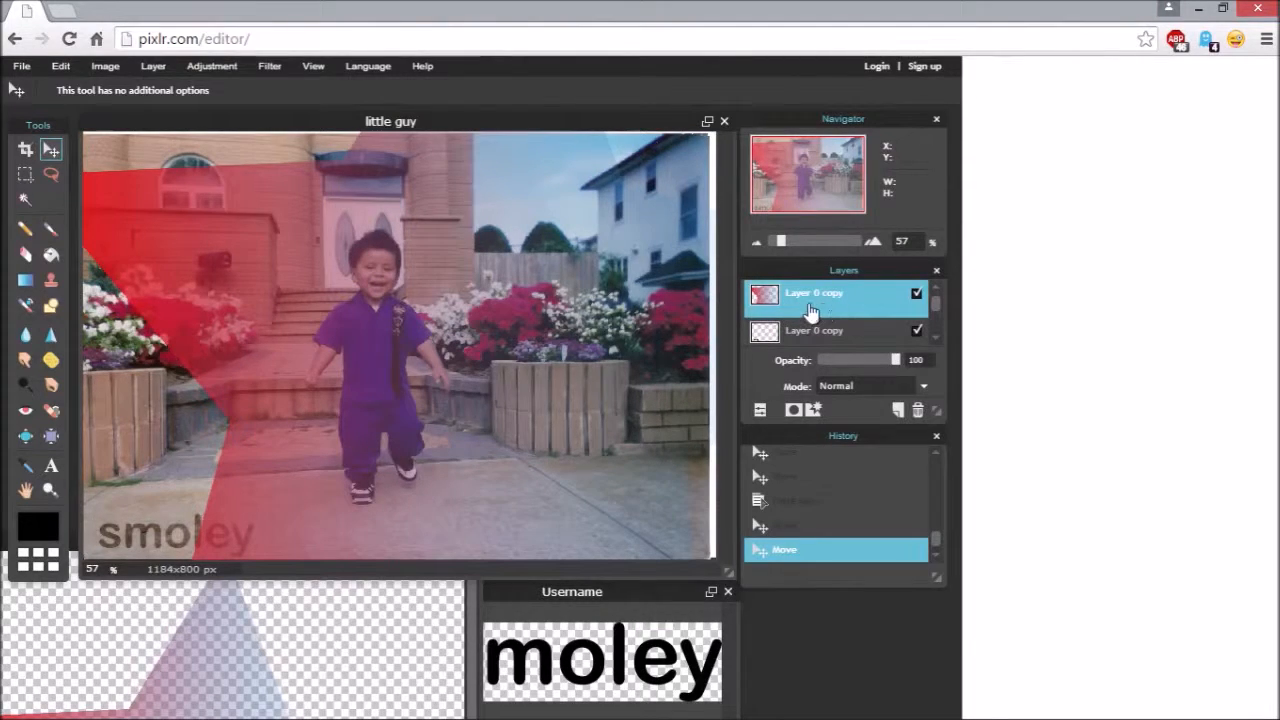
pyautogui.moveTo(481, 264); pyautogui.dragTo(438, 282)
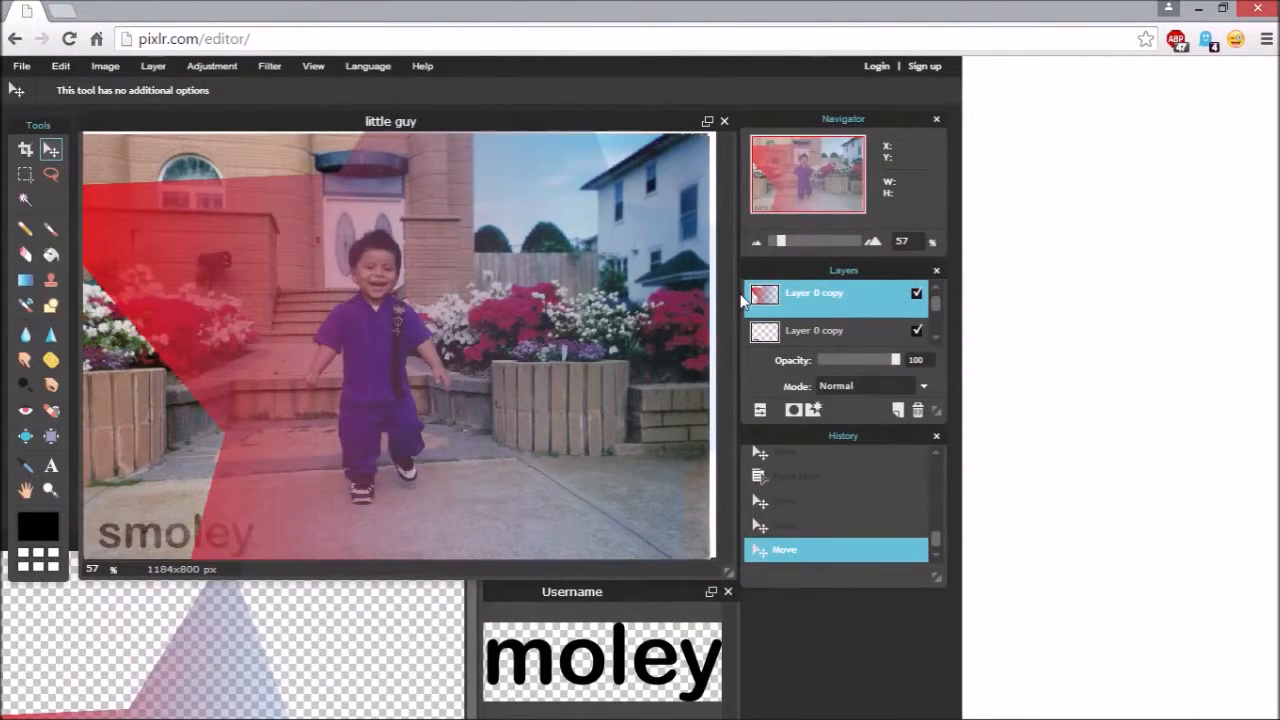
pyautogui.click(60, 66)
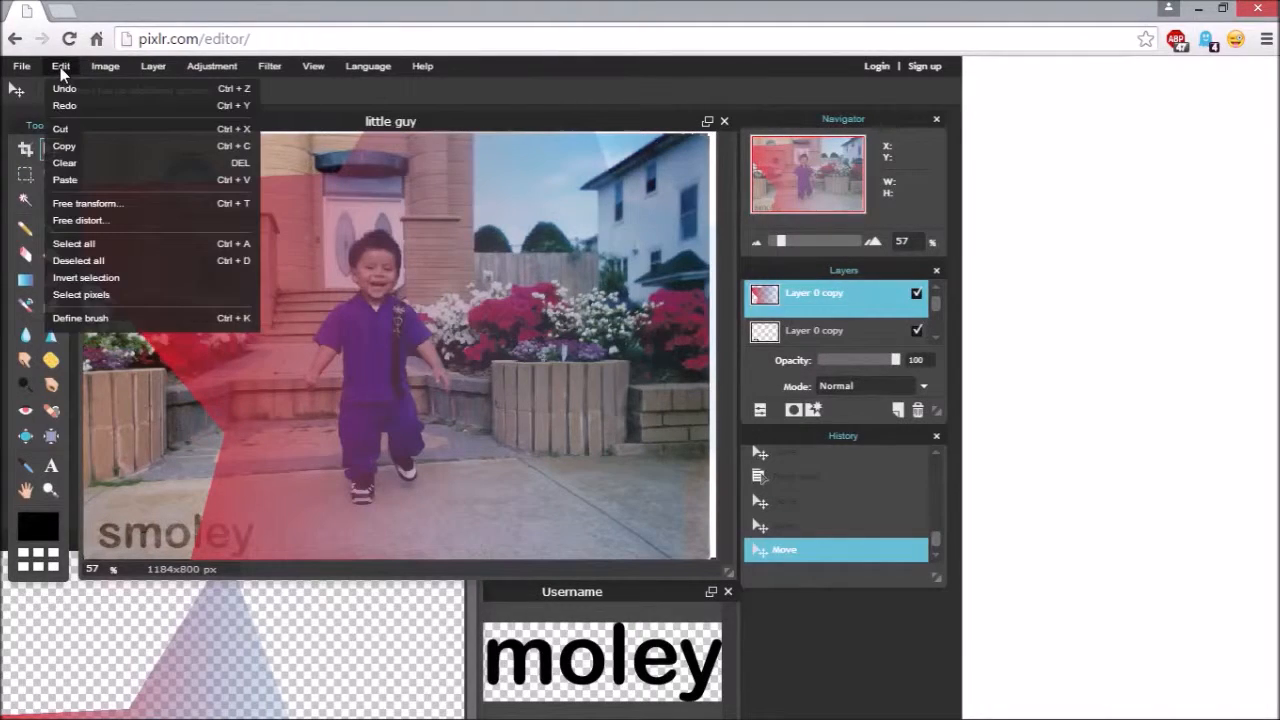
pyautogui.click(86, 207)
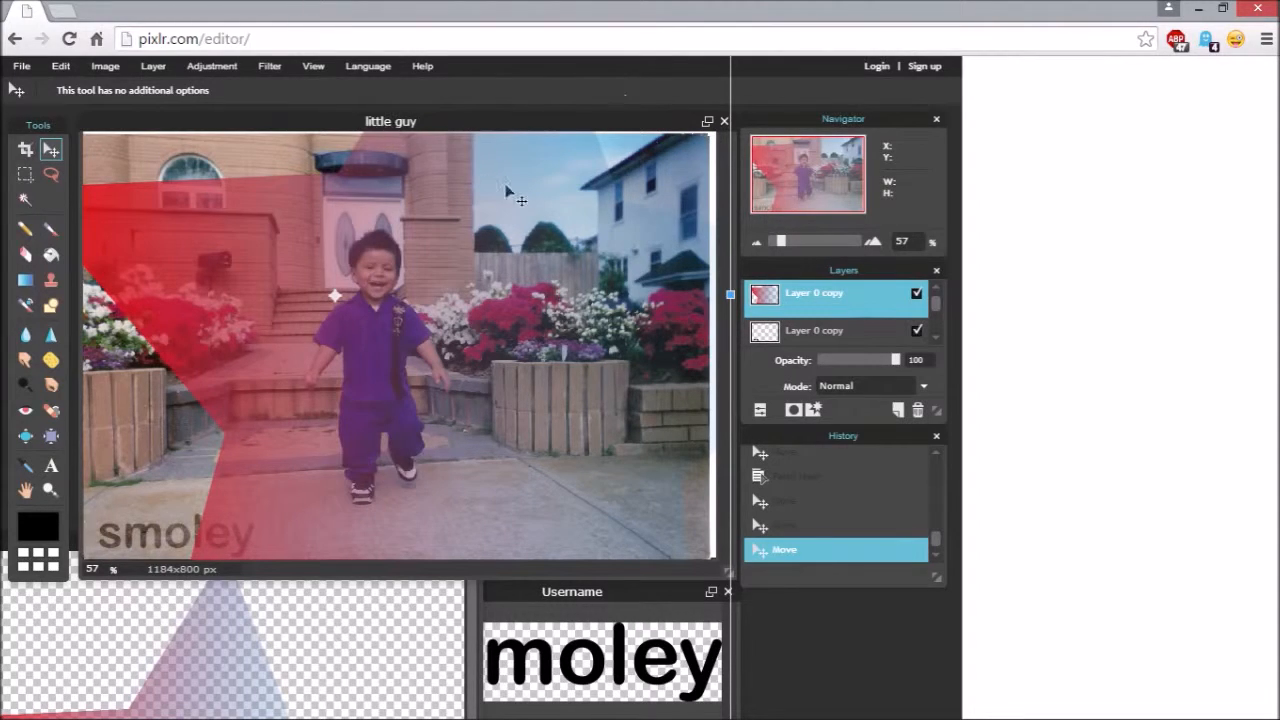
pyautogui.moveTo(338, 124); pyautogui.dragTo(290, 508)
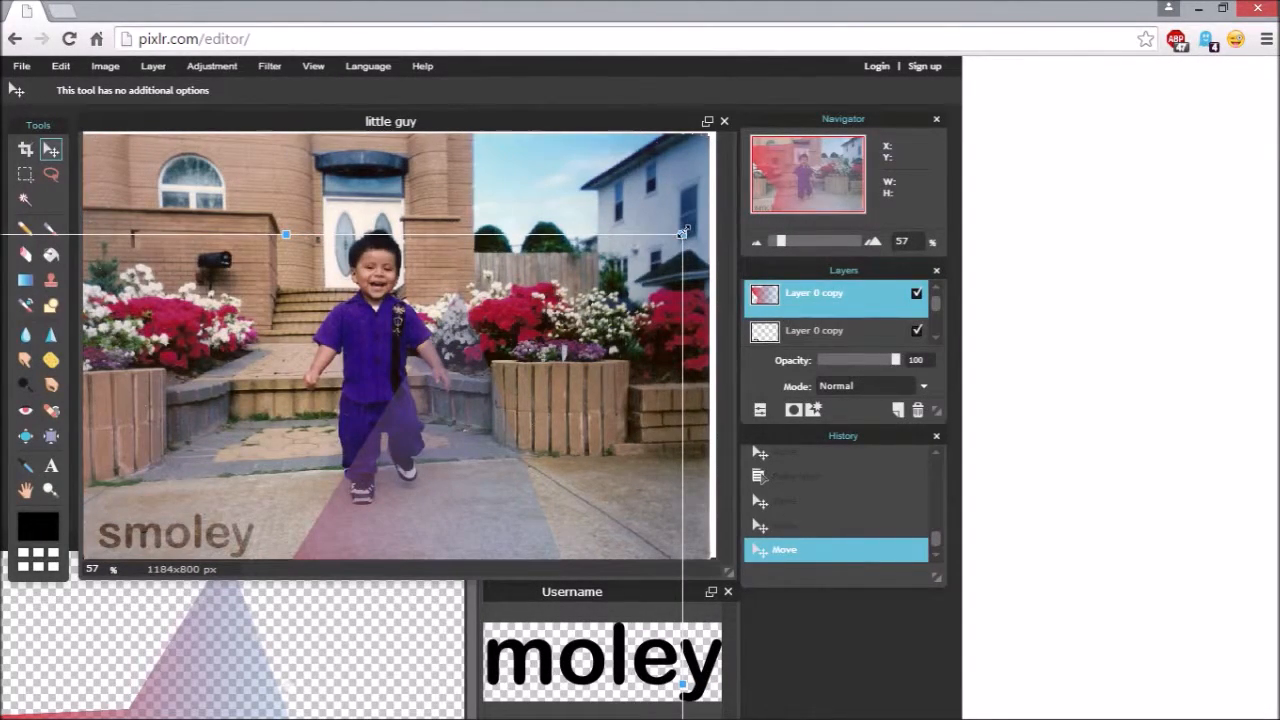
pyautogui.moveTo(680, 234); pyautogui.dragTo(447, 452)
pyautogui.moveTo(300, 563); pyautogui.dragTo(270, 188)
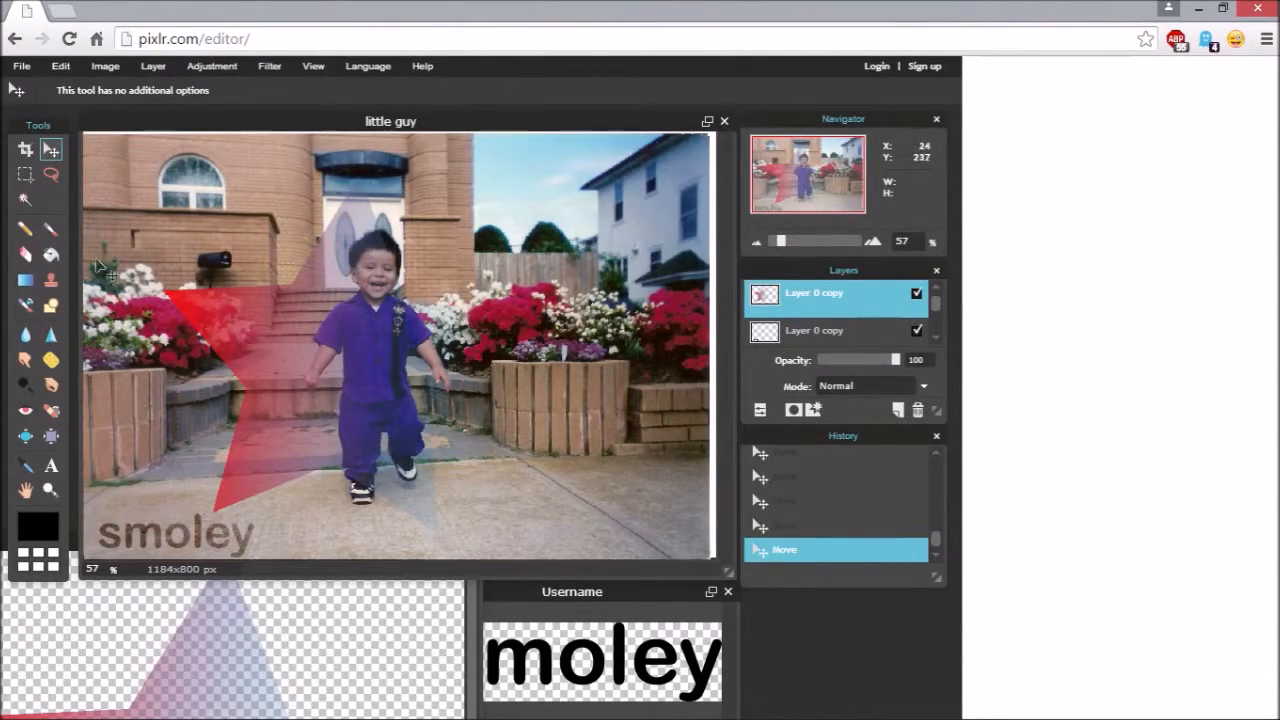
# Step: Shift the star layer slightly to the left, and move the username text to the photo's bottom-right corner
pyautogui.moveTo(145, 525); pyautogui.dragTo(179, 523)
pyautogui.moveTo(392, 402); pyautogui.dragTo(315, 397)
pyautogui.moveTo(161, 528); pyautogui.dragTo(208, 525)
pyautogui.moveTo(412, 398); pyautogui.dragTo(362, 410)
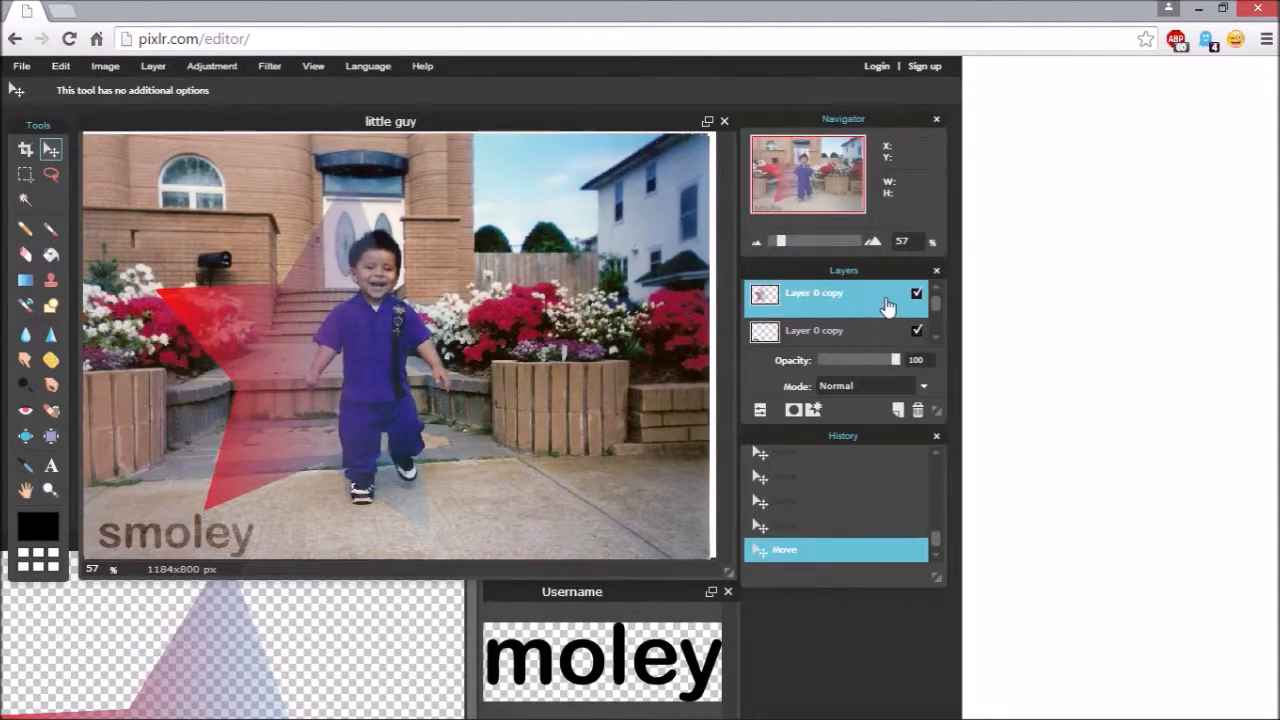
pyautogui.moveTo(302, 333)
pyautogui.mouseDown()
pyautogui.moveTo(348, 324)
pyautogui.moveTo(309, 334)
pyautogui.mouseUp()
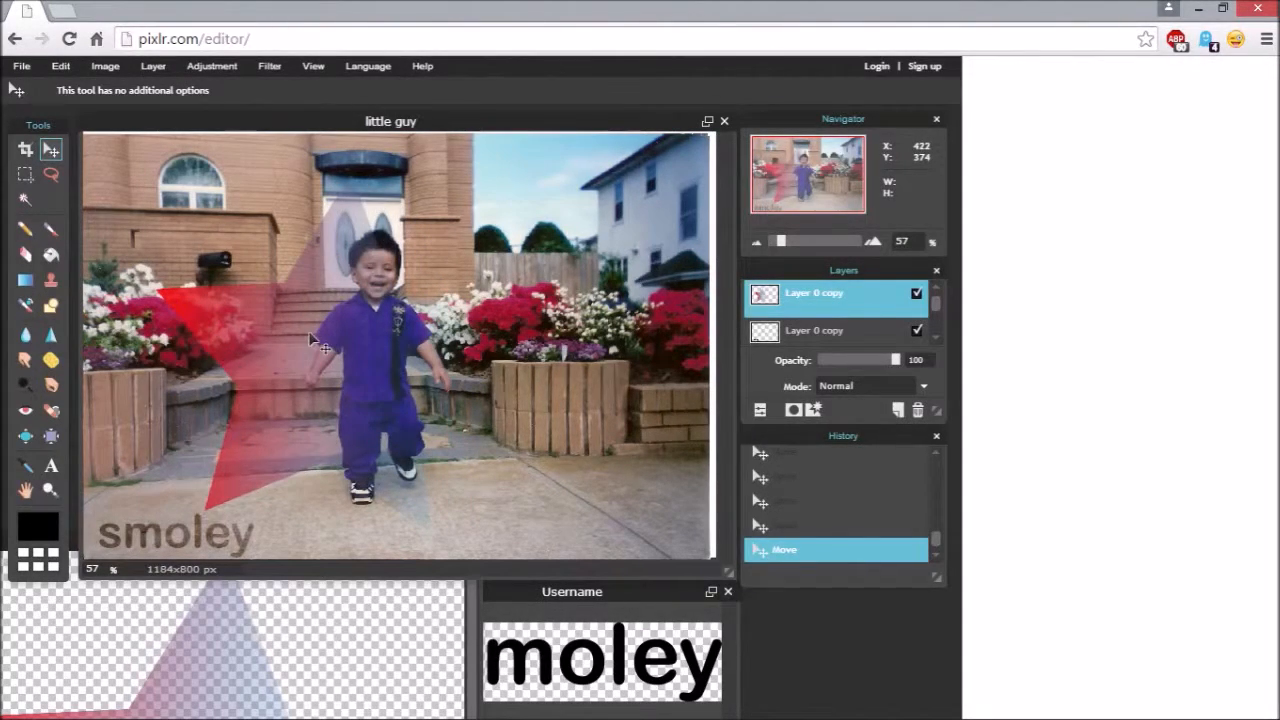
pyautogui.click(819, 336)
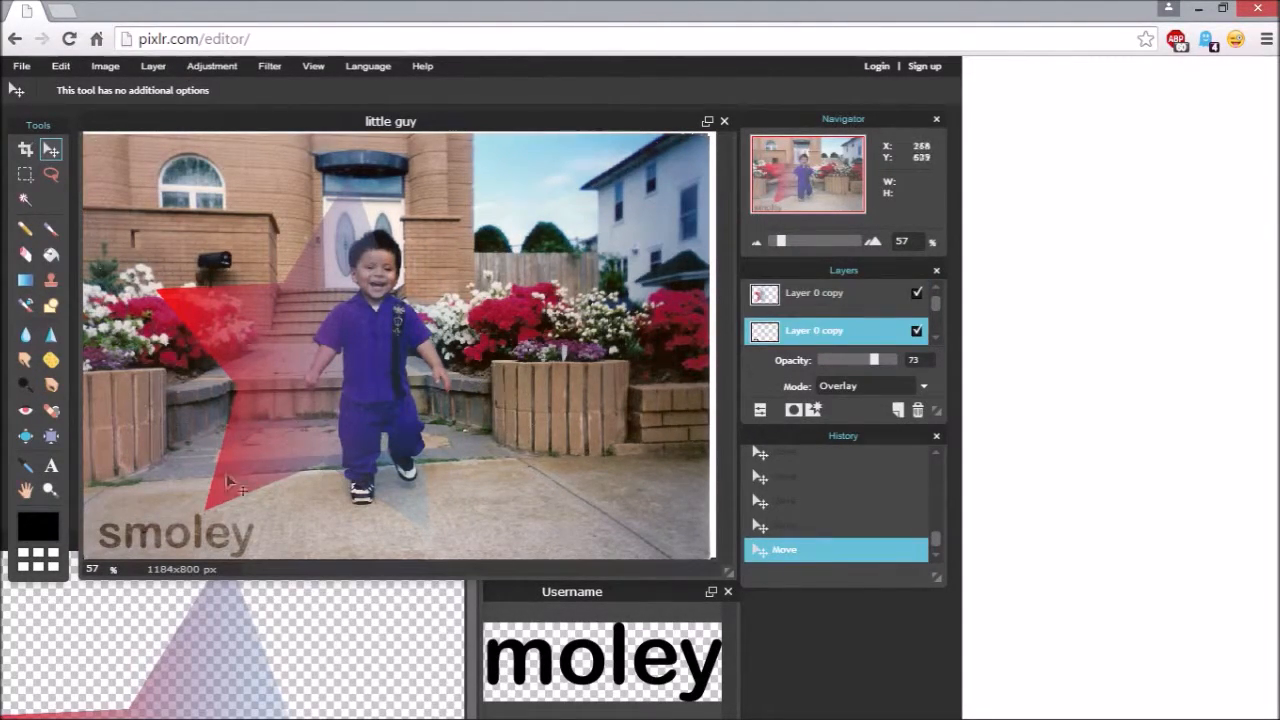
pyautogui.moveTo(196, 538); pyautogui.dragTo(638, 532)
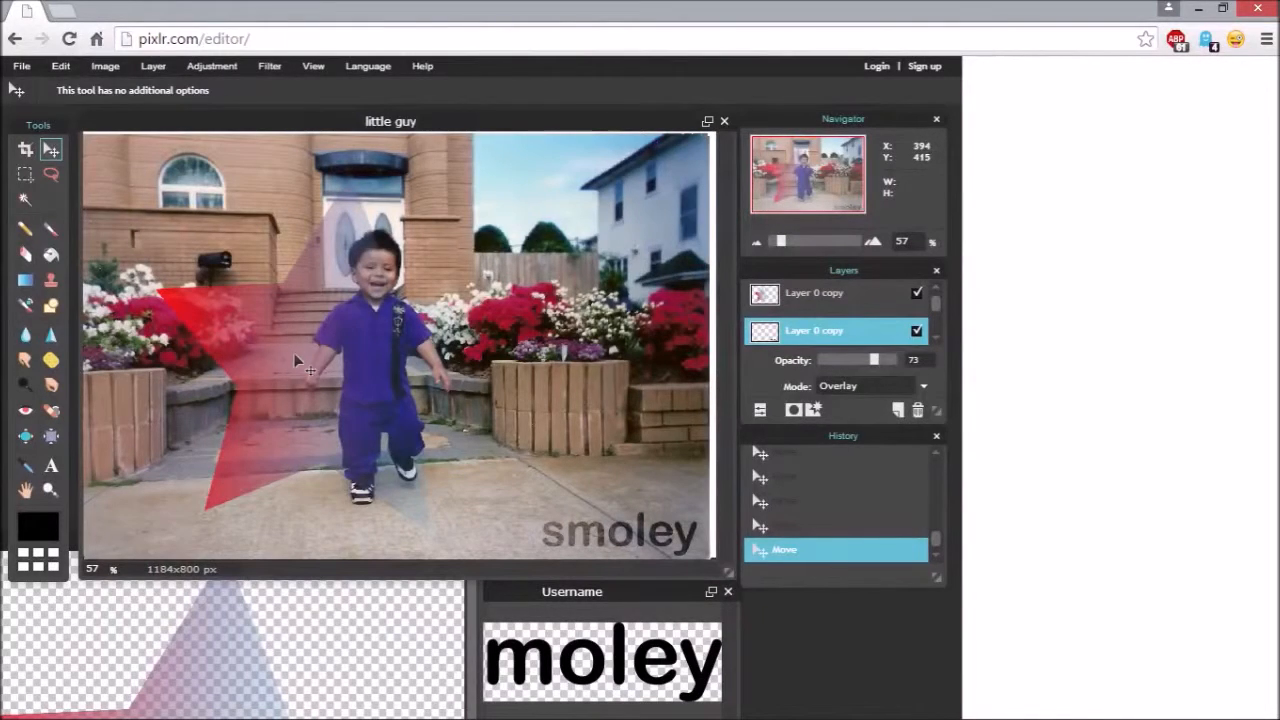
# Step: Set the star layer's opacity to 51 and its blend mode to Overlay
pyautogui.click(845, 300)
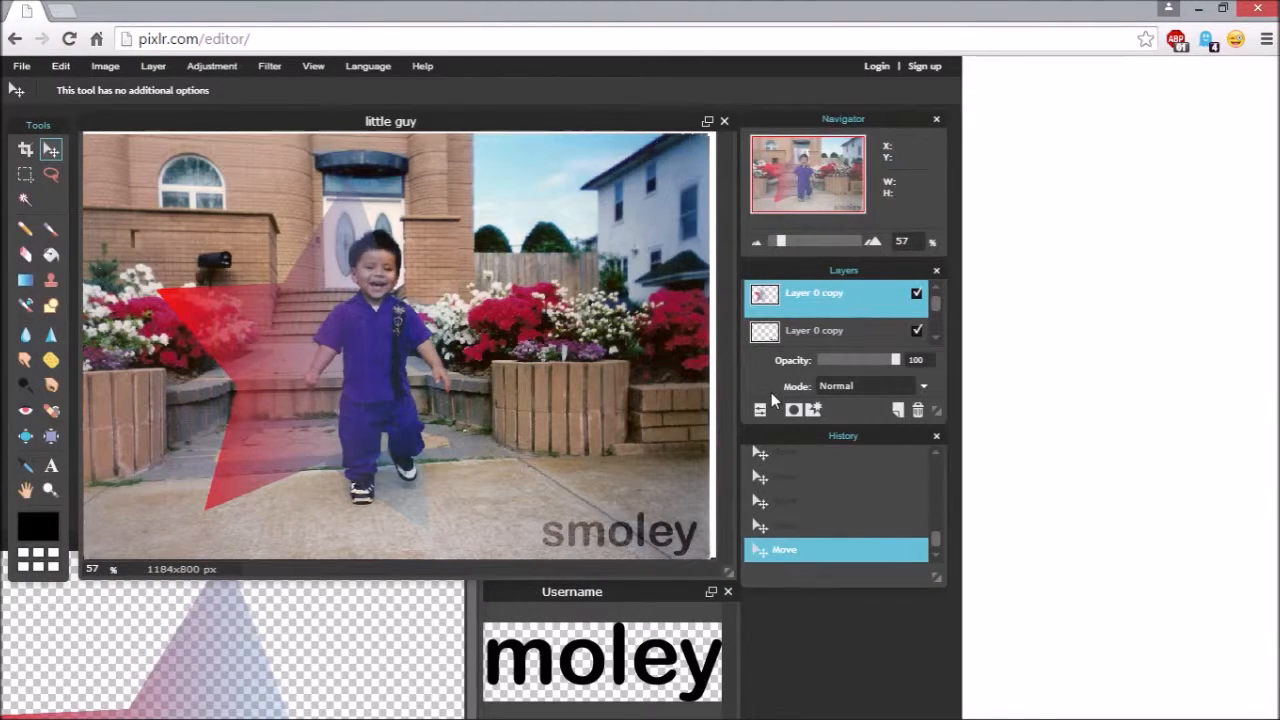
pyautogui.moveTo(893, 362)
pyautogui.mouseDown()
pyautogui.moveTo(843, 362)
pyautogui.moveTo(857, 366)
pyautogui.mouseUp()
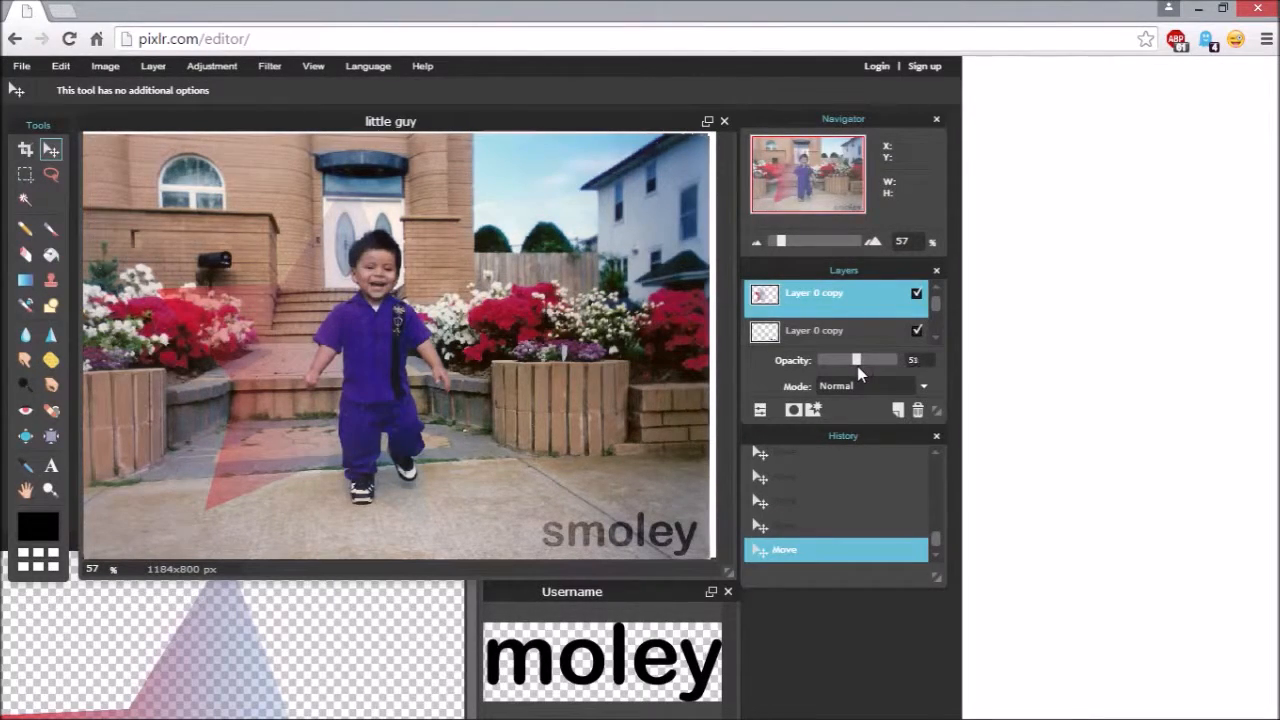
pyautogui.click(922, 384)
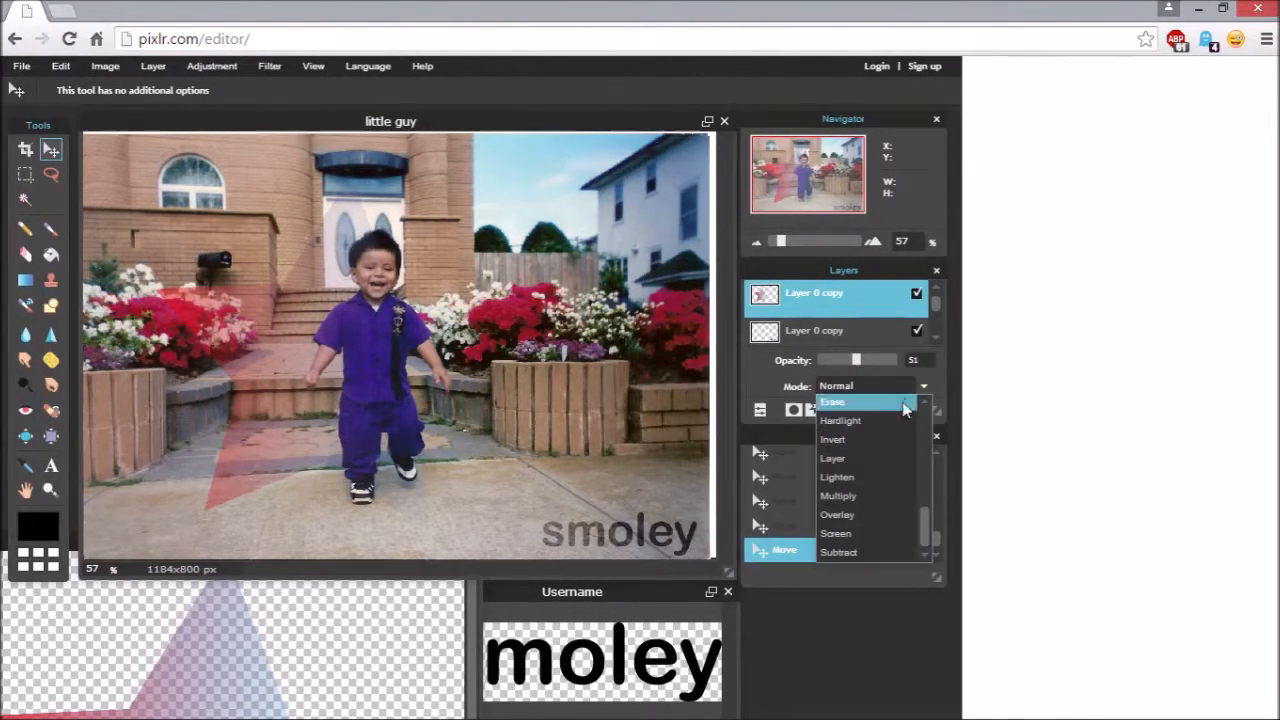
pyautogui.click(872, 519)
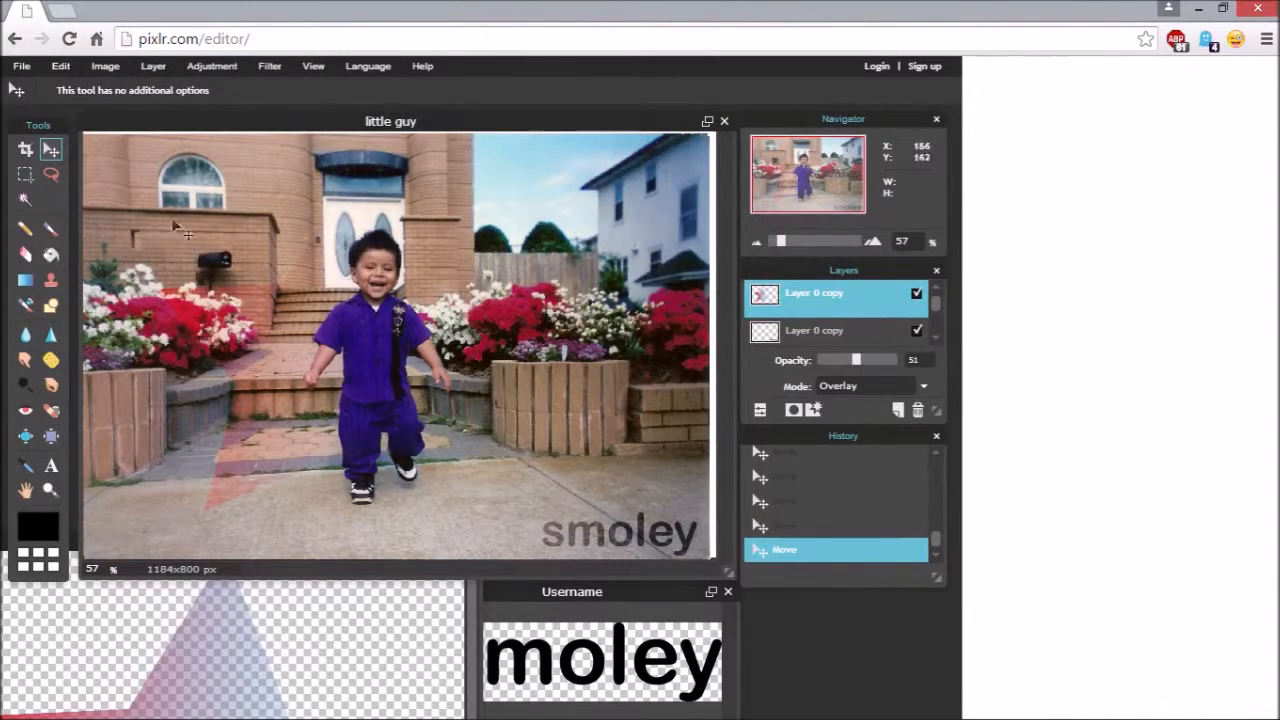
# Step: Save the blended photo to Onefolder as a JPEG at quality 80 named little guy1.jpg, without replacing the original little guy.jpg
pyautogui.click(21, 68)
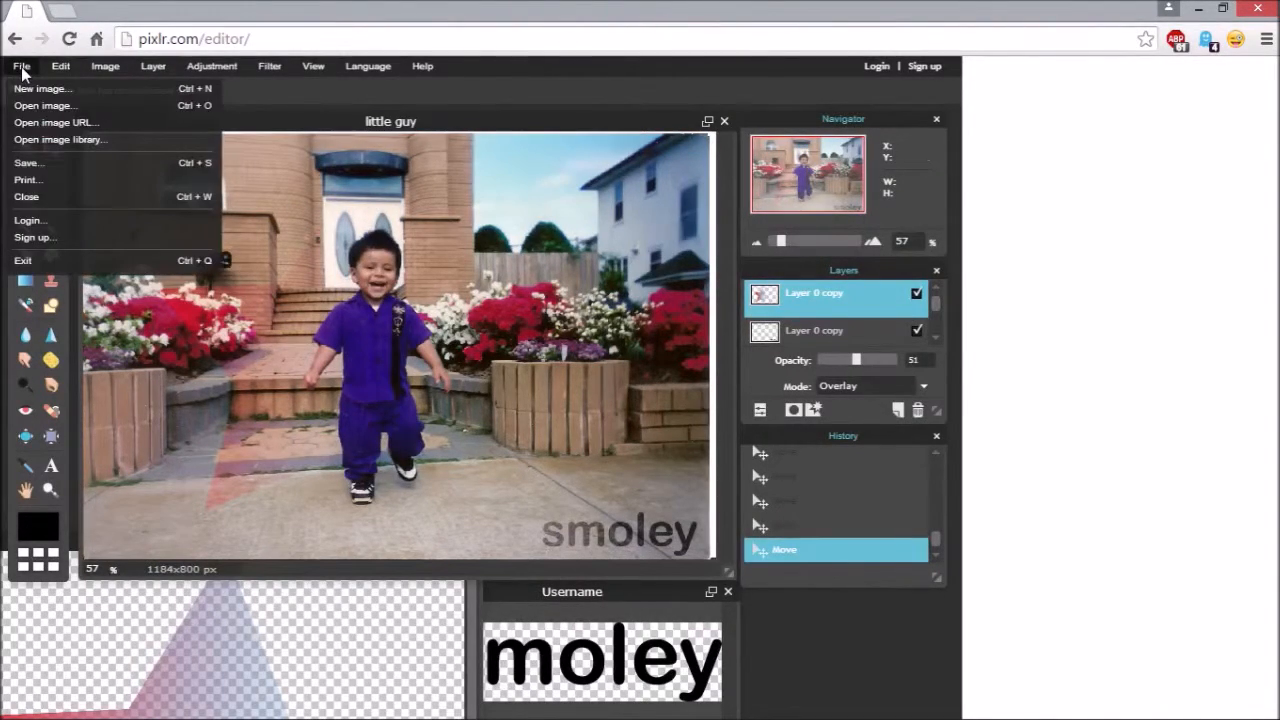
pyautogui.click(22, 162)
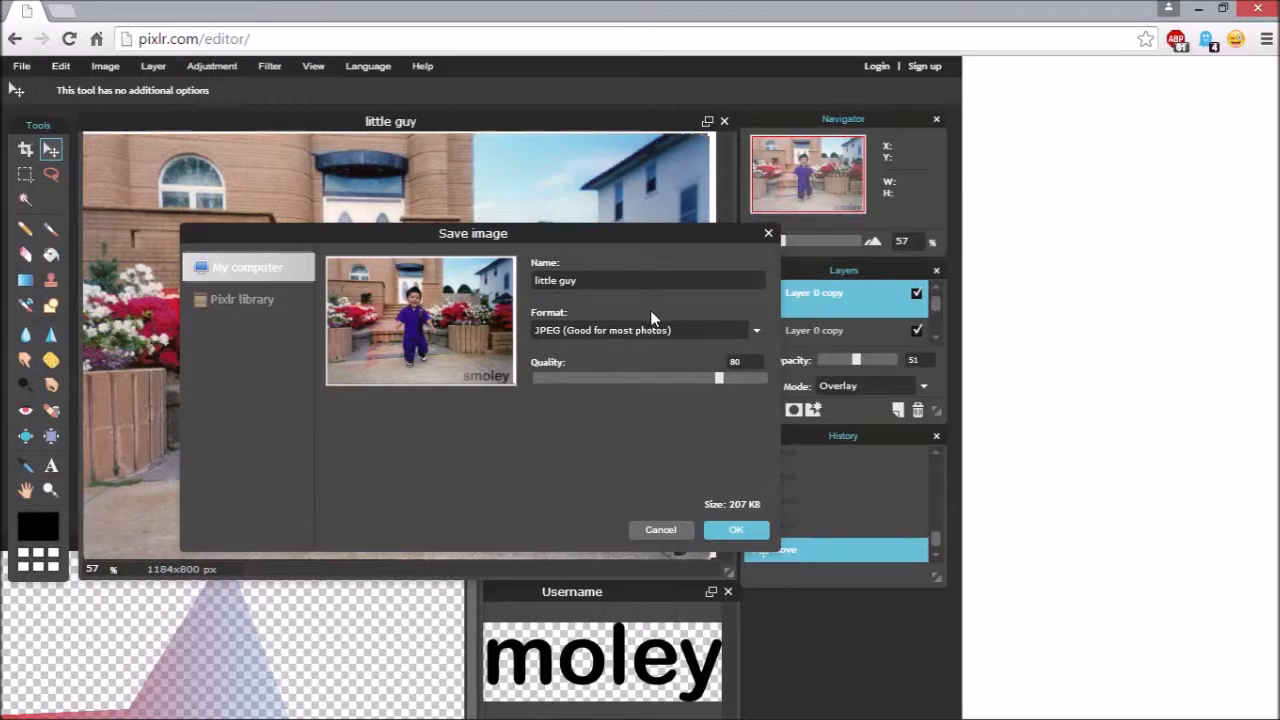
pyautogui.click(733, 528)
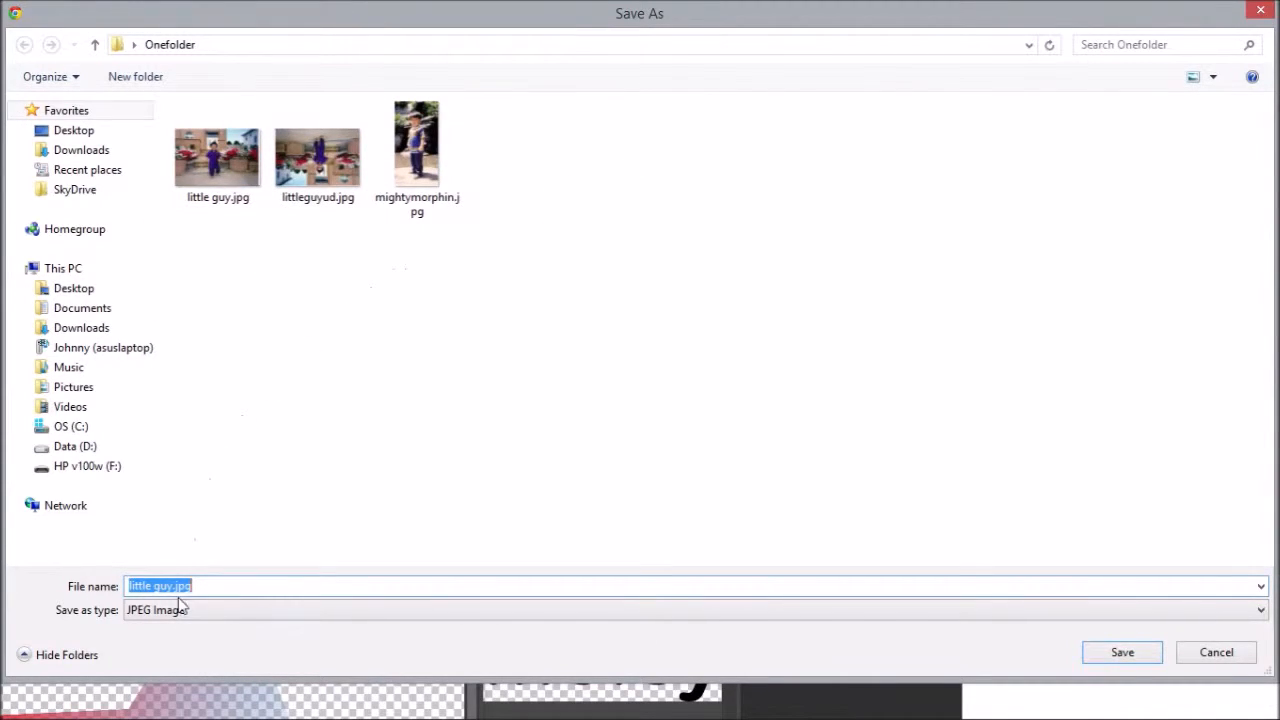
pyautogui.click(210, 590)
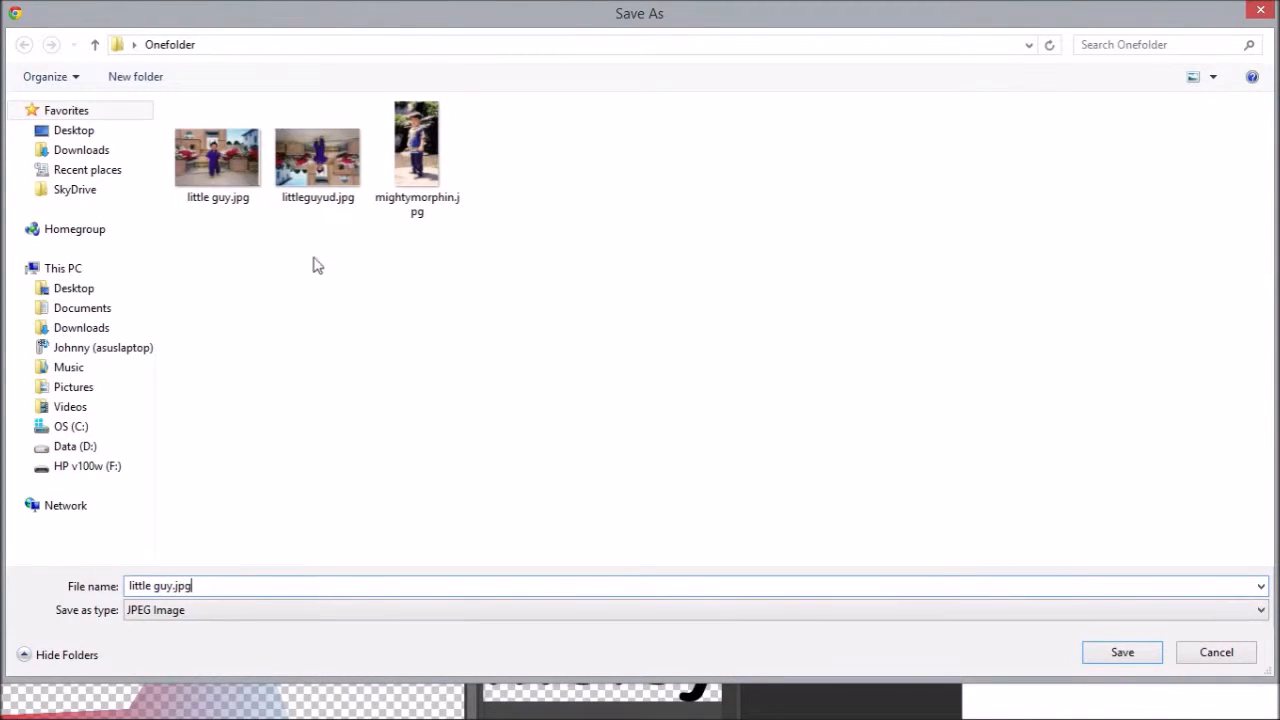
pyautogui.moveTo(131, 588); pyautogui.dragTo(284, 589)
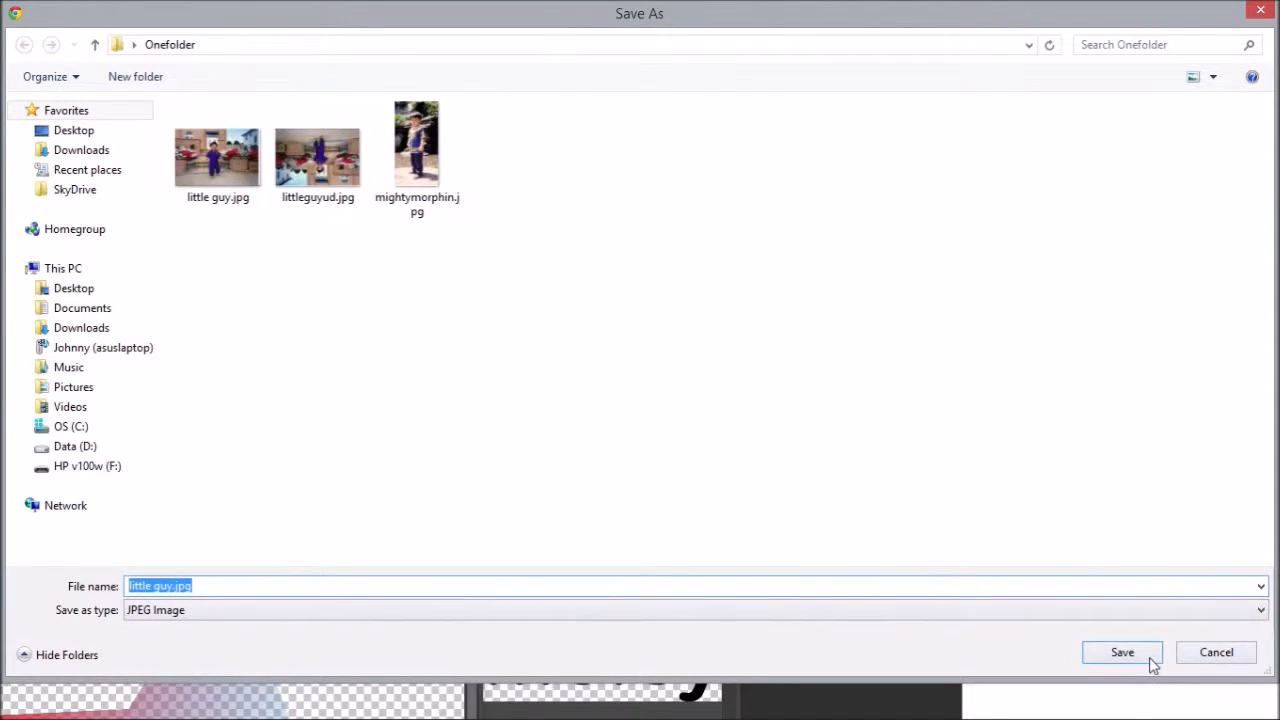
pyautogui.click(1100, 652)
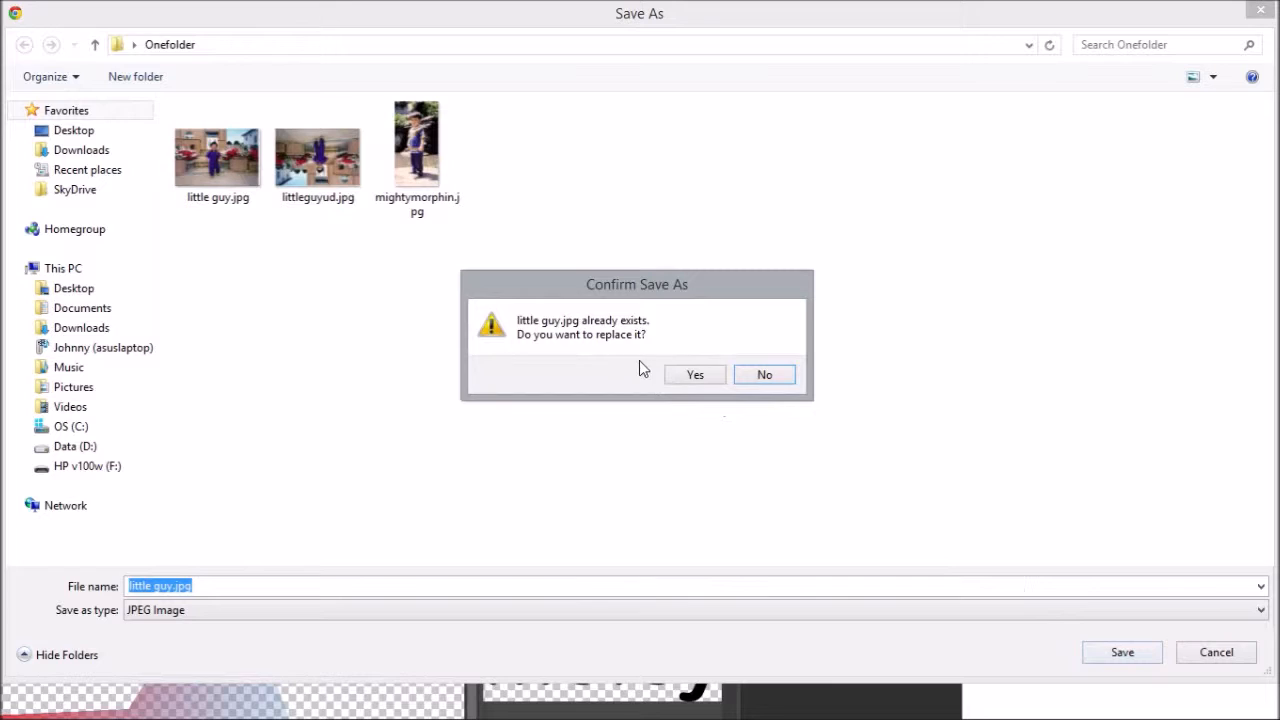
pyautogui.click(765, 375)
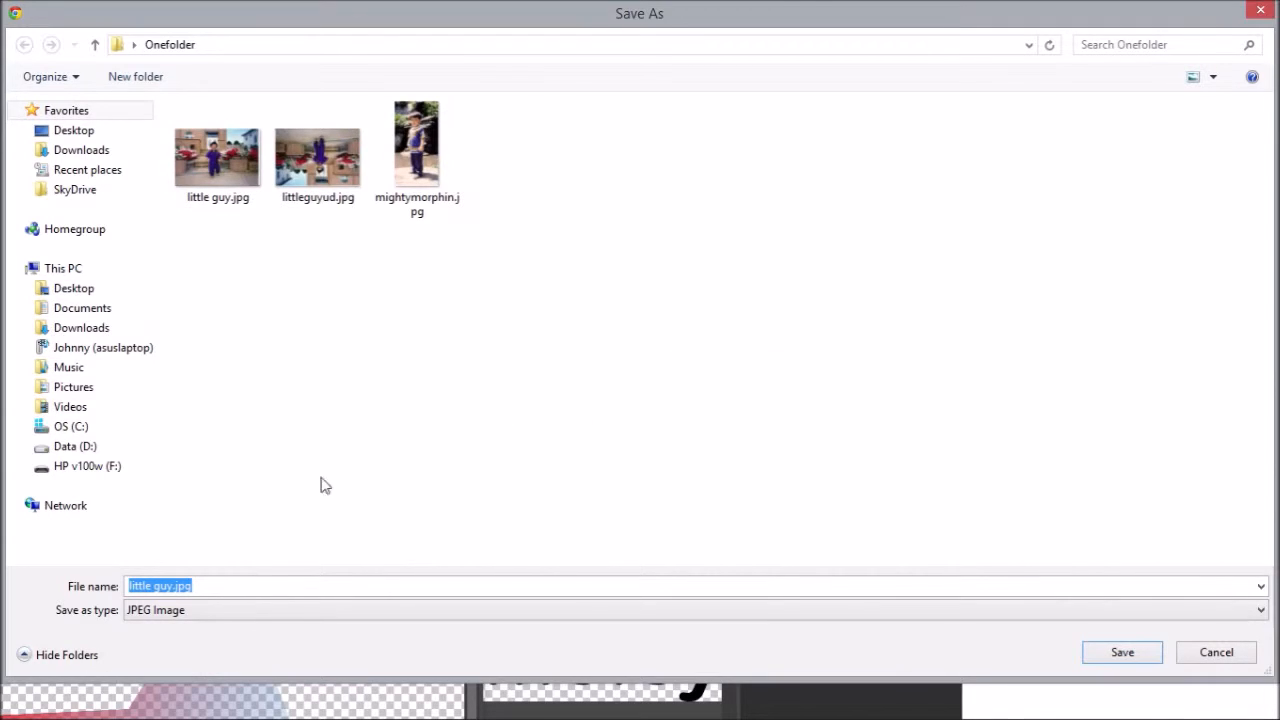
pyautogui.click(176, 587)
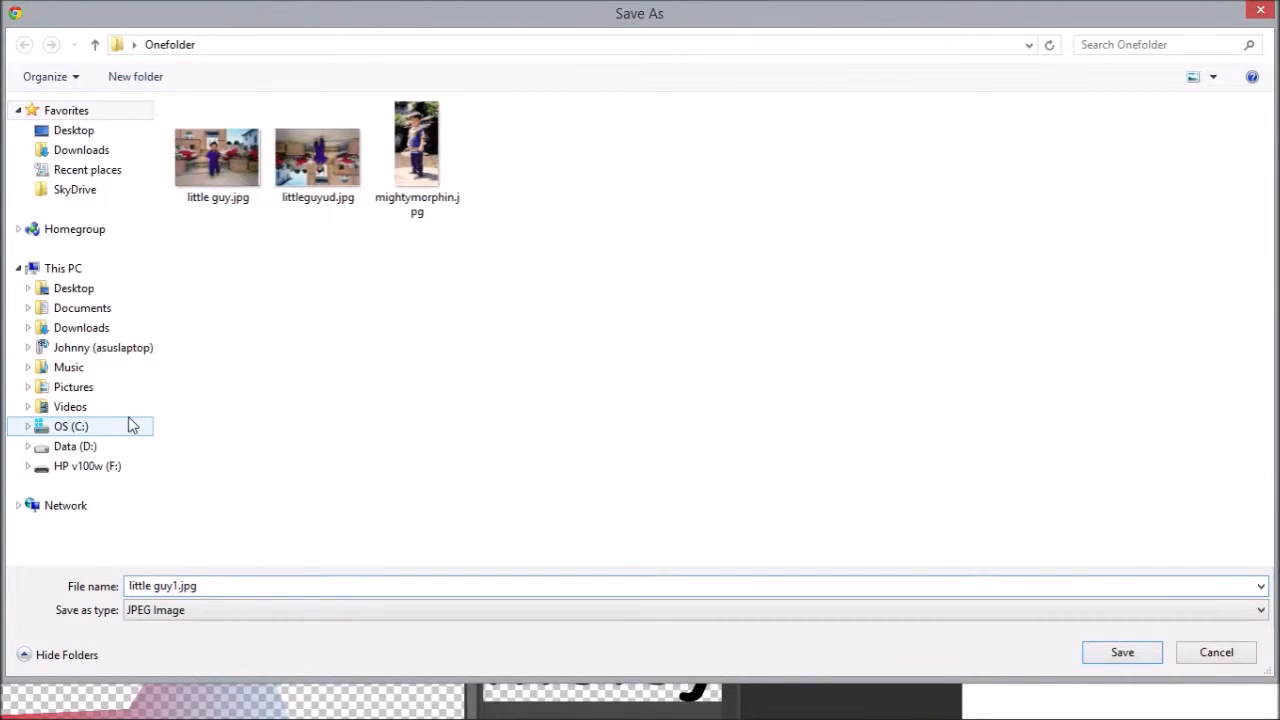
pyautogui.click(1140, 662)
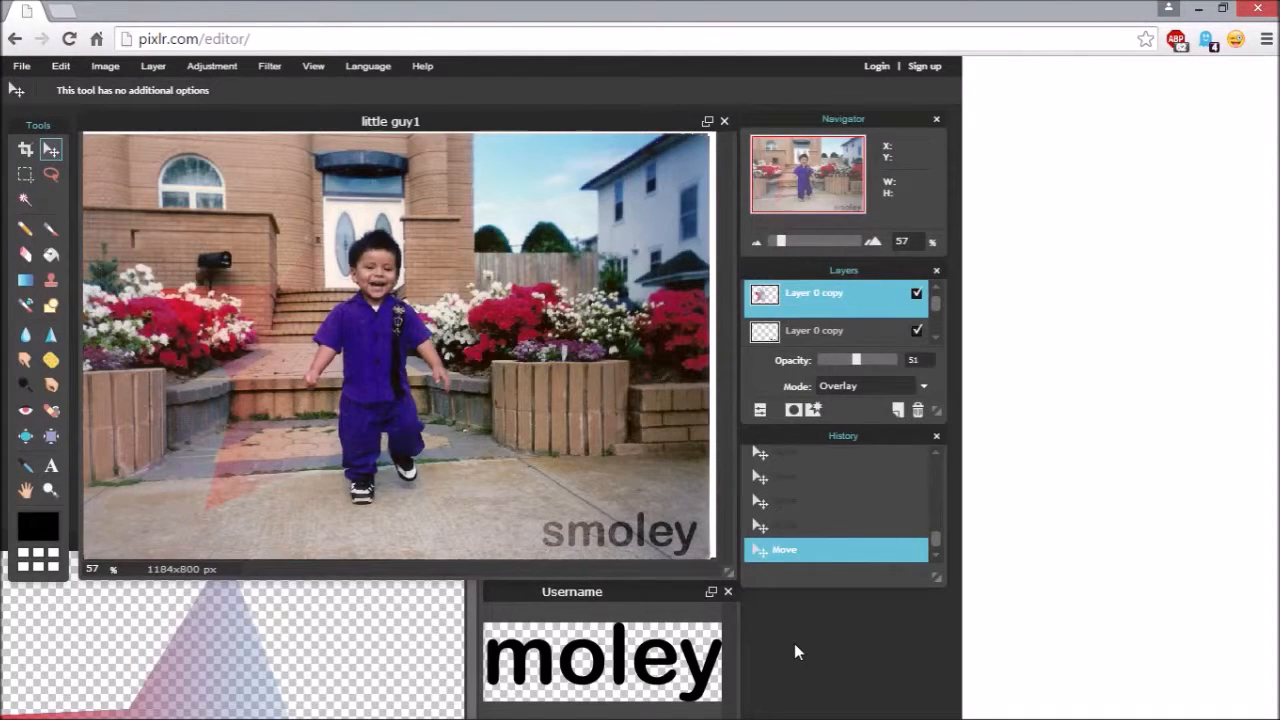
# Step: Switch to the Onefolder window, open little guy1.jpg in Windows Photo Viewer, examine the star and username text up close, and close the viewer
pyautogui.hotkey('alt', 'Tab')
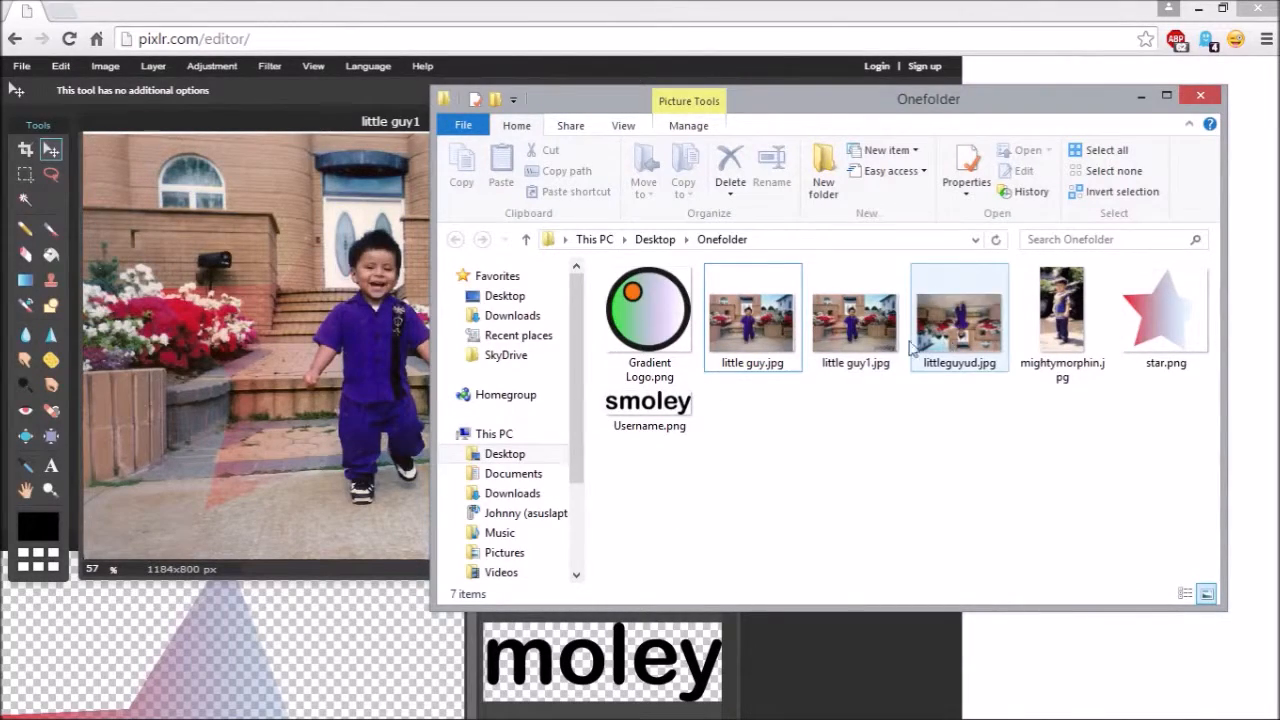
pyautogui.doubleClick(866, 330)
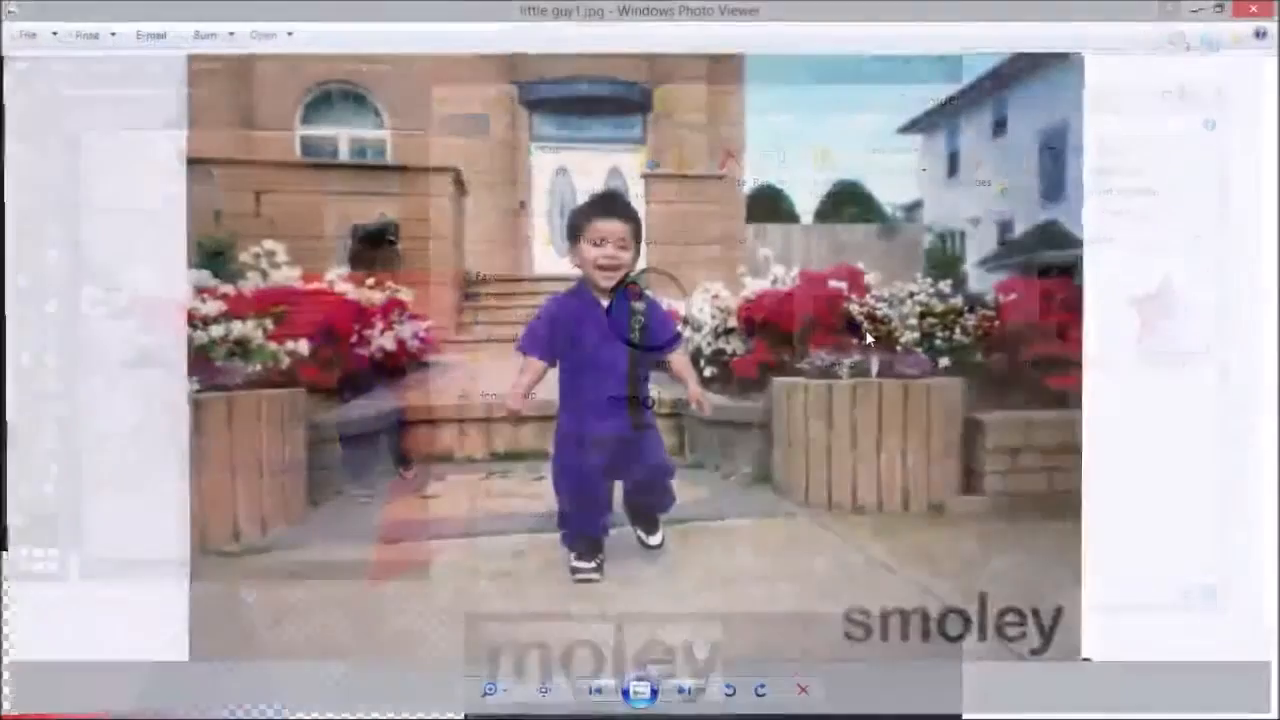
pyautogui.scroll(3, 422, 324)
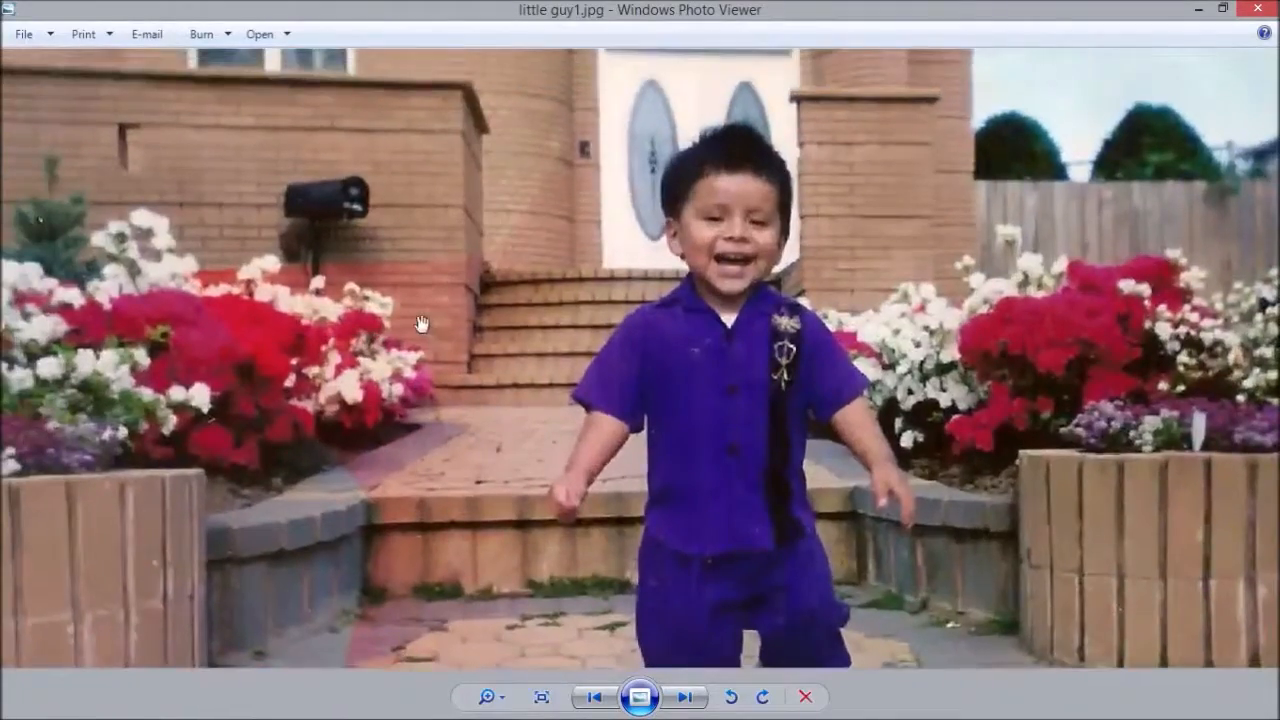
pyautogui.scroll(1, 420, 323)
pyautogui.scroll(-4, 420, 323)
pyautogui.scroll(4, 925, 541)
pyautogui.moveTo(925, 541); pyautogui.dragTo(354, 120)
pyautogui.scroll(2, 354, 120)
pyautogui.scroll(1, 706, 406)
pyautogui.moveTo(850, 474); pyautogui.dragTo(560, 352)
pyautogui.scroll(-4, 545, 356)
pyautogui.scroll(-2, 530, 360)
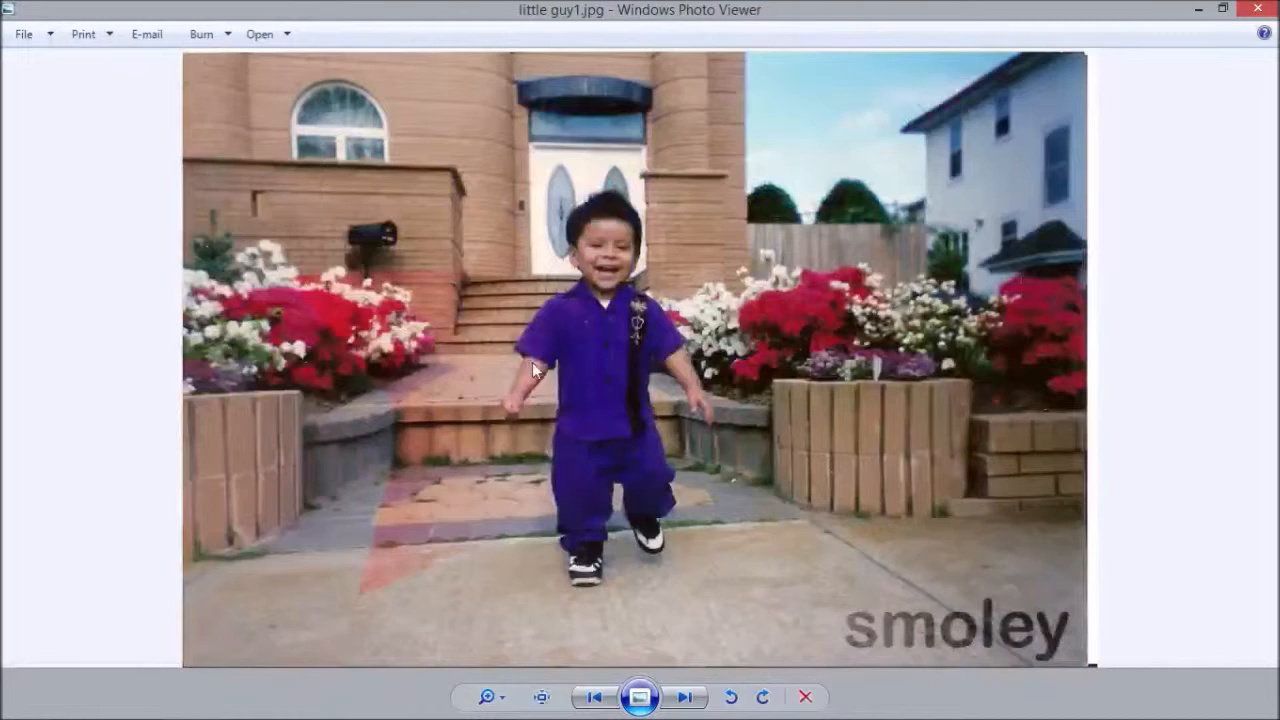
pyautogui.click(1259, 10)
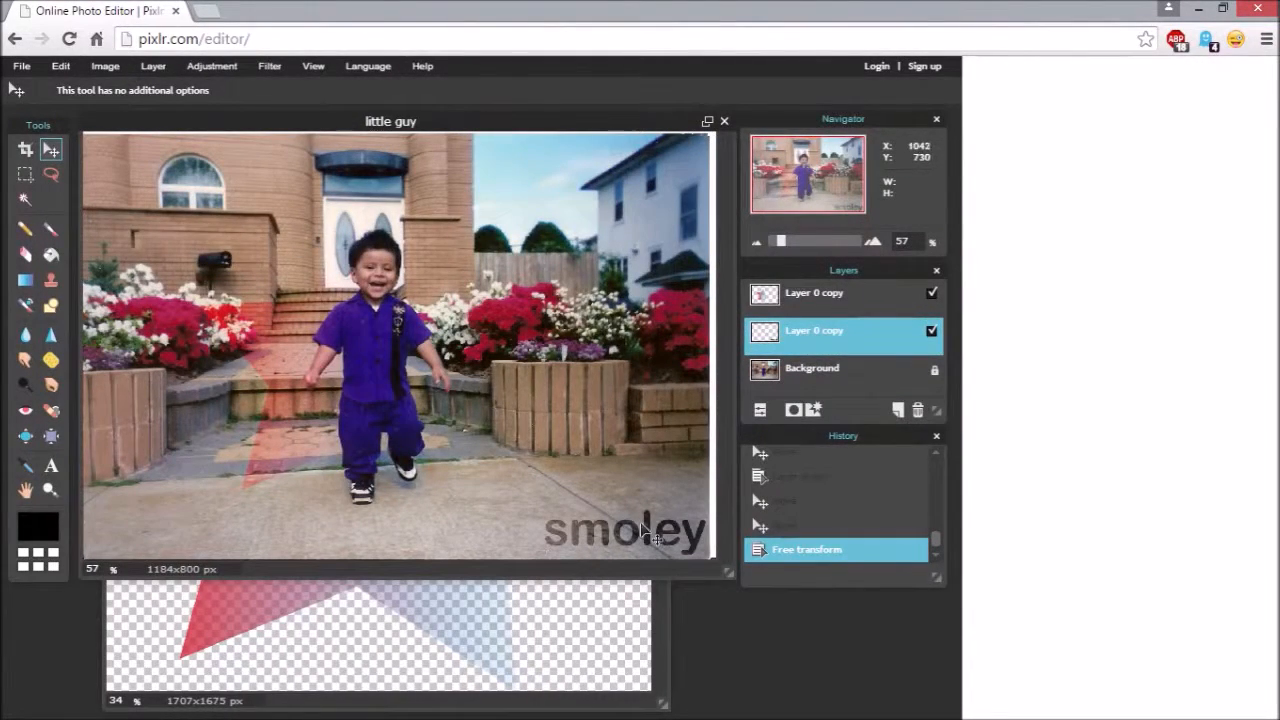
# Step: Open notmybabypicture.jpg from Onefolder, move its window below the little guy photo, and make the little guy photo active
pyautogui.click(24, 68)
pyautogui.click(40, 105)
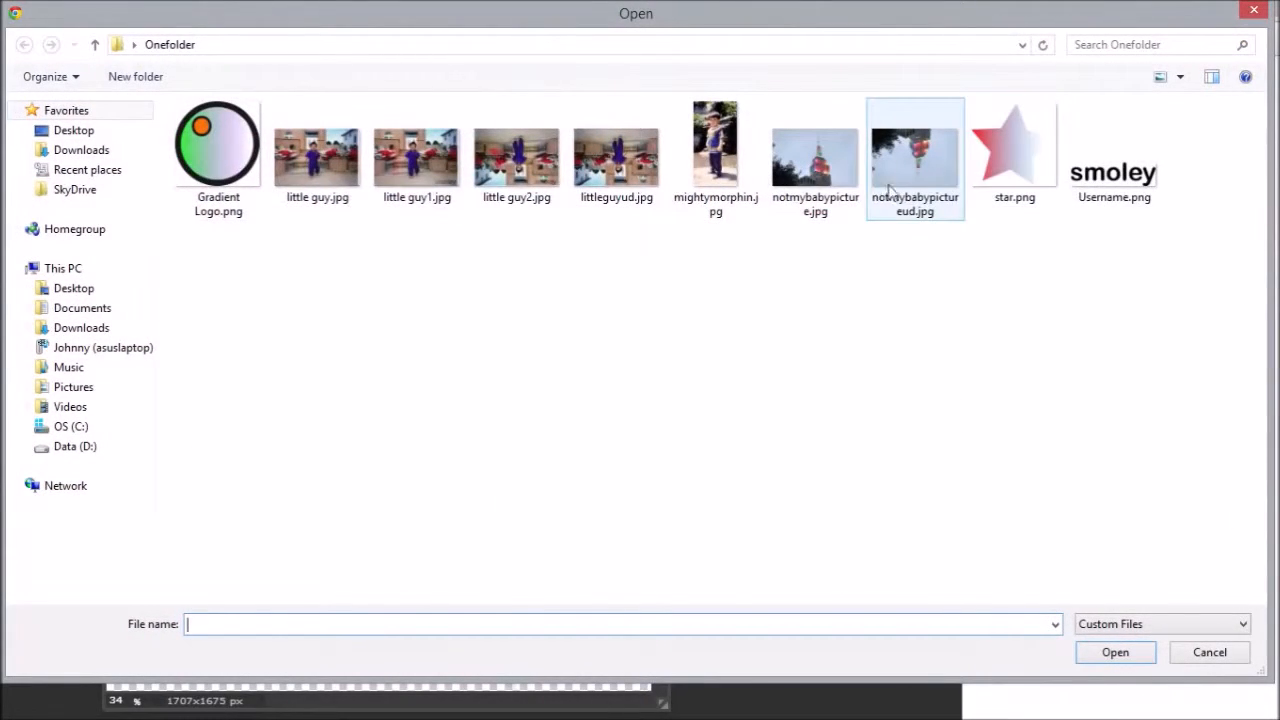
pyautogui.doubleClick(832, 188)
pyautogui.moveTo(483, 194); pyautogui.dragTo(349, 433)
pyautogui.click(485, 182)
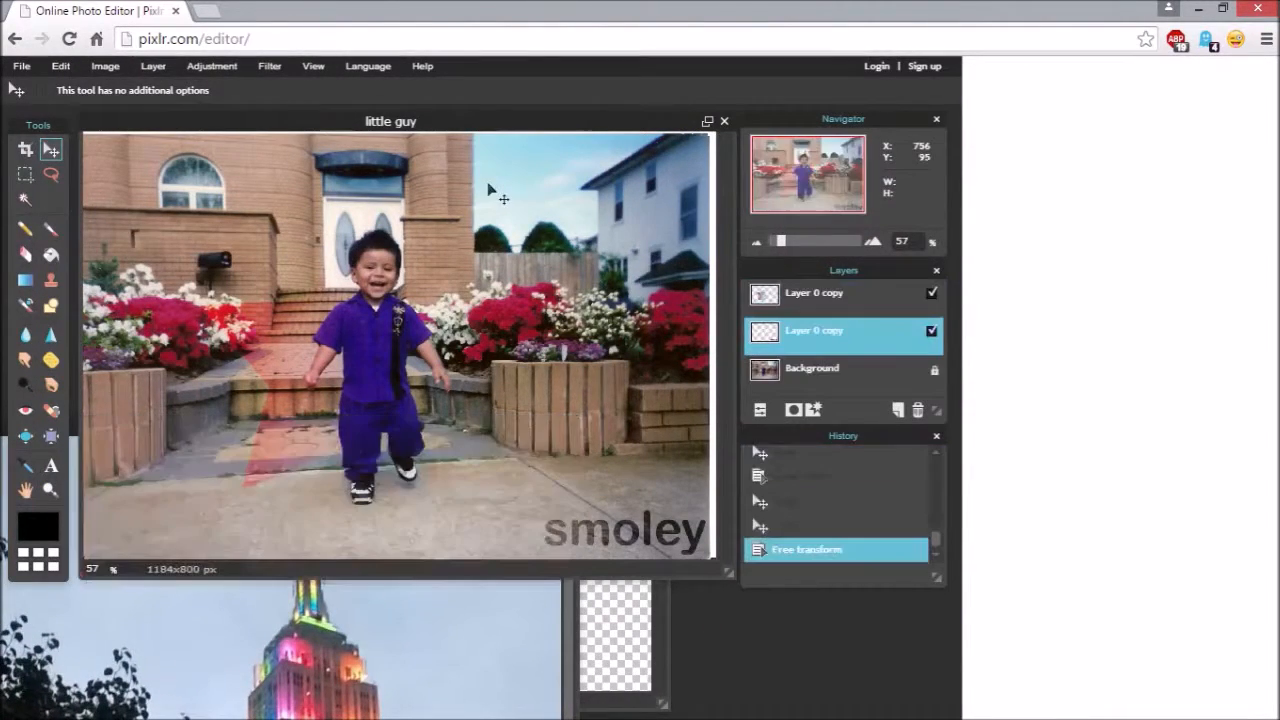
# Step: Copy the star layer and the username text layer from the little guy photo into notmybabypicture, and bring that photo's window over the little guy photo
pyautogui.click(810, 294)
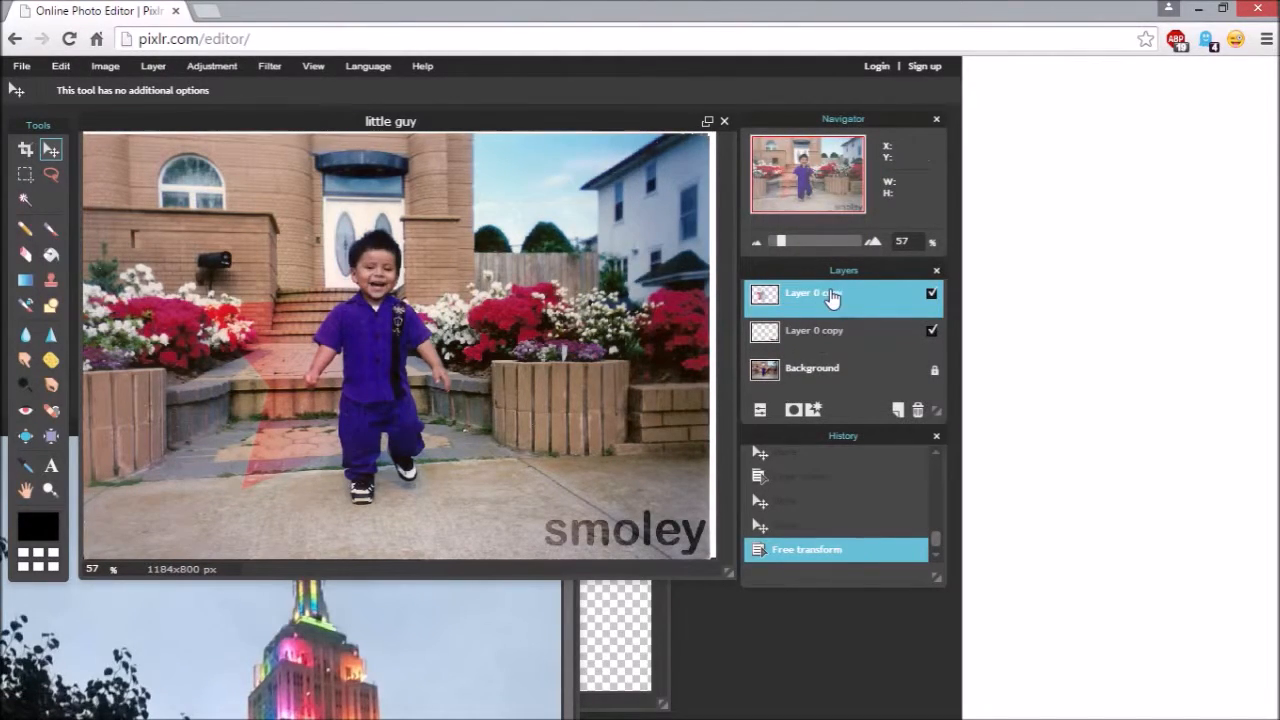
pyautogui.moveTo(830, 300); pyautogui.dragTo(444, 605)
pyautogui.click(340, 358)
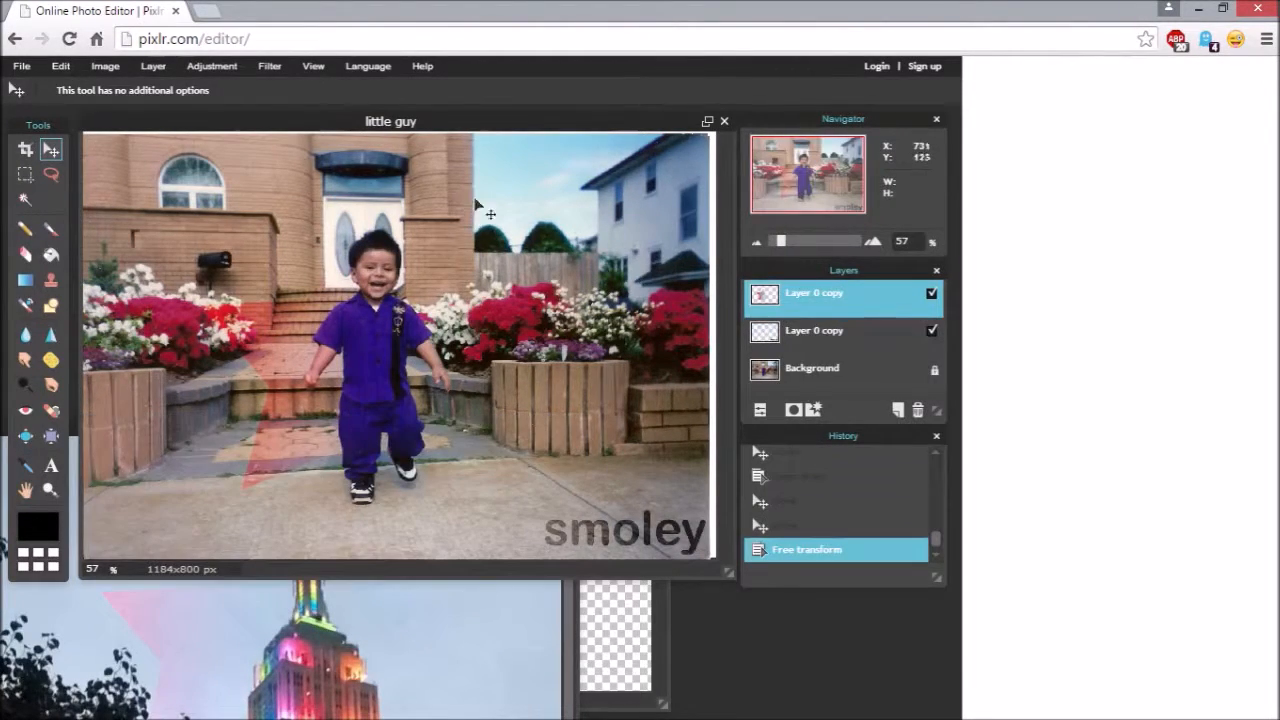
pyautogui.click(838, 344)
pyautogui.moveTo(838, 344); pyautogui.dragTo(409, 600)
pyautogui.moveTo(443, 425); pyautogui.dragTo(579, 127)
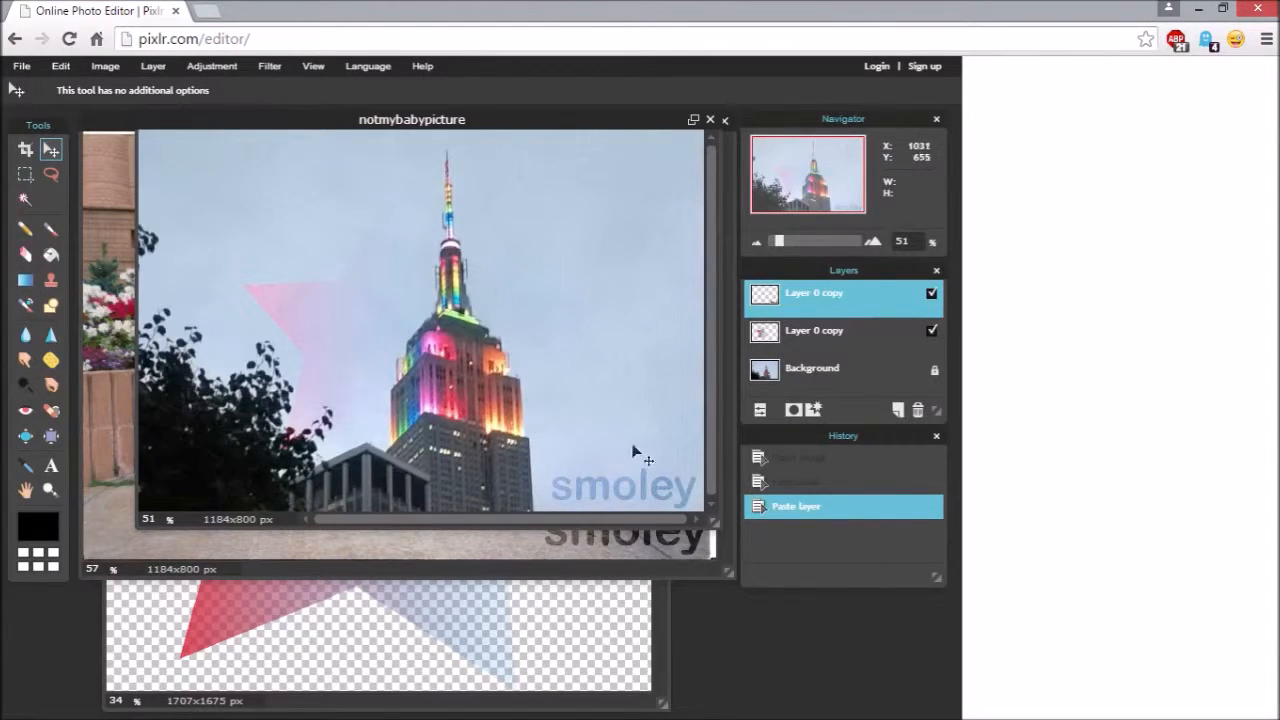
# Step: Check the opacity and blend mode of the star layer copied into notmybabypicture
pyautogui.click(826, 335)
pyautogui.click(764, 410)
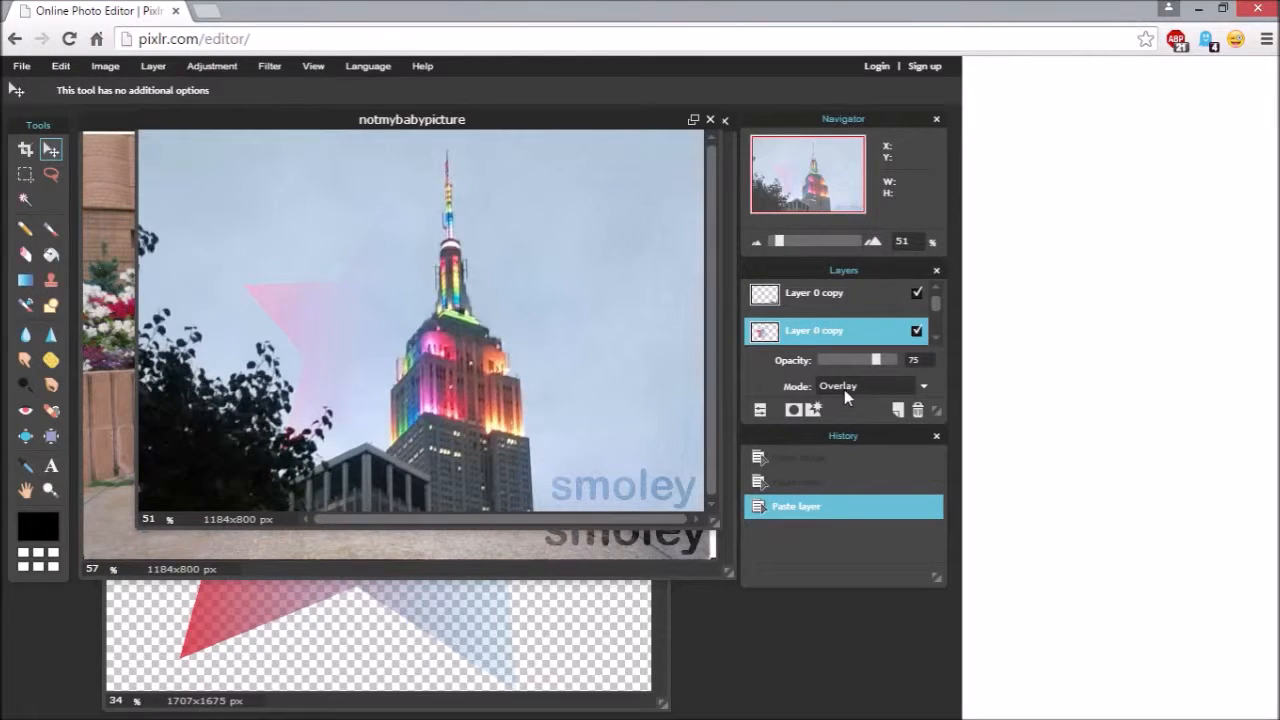
pyautogui.click(758, 410)
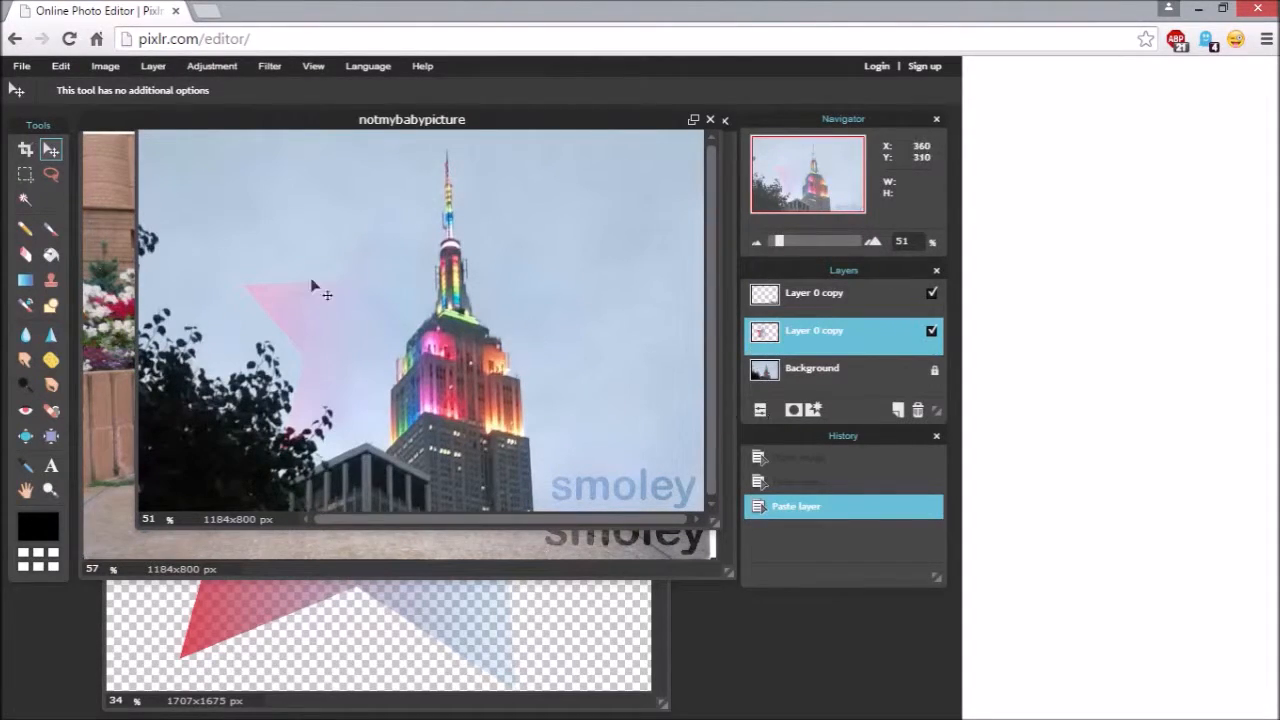
pyautogui.click(850, 295)
pyautogui.moveTo(297, 325); pyautogui.dragTo(296, 297)
pyautogui.click(773, 326)
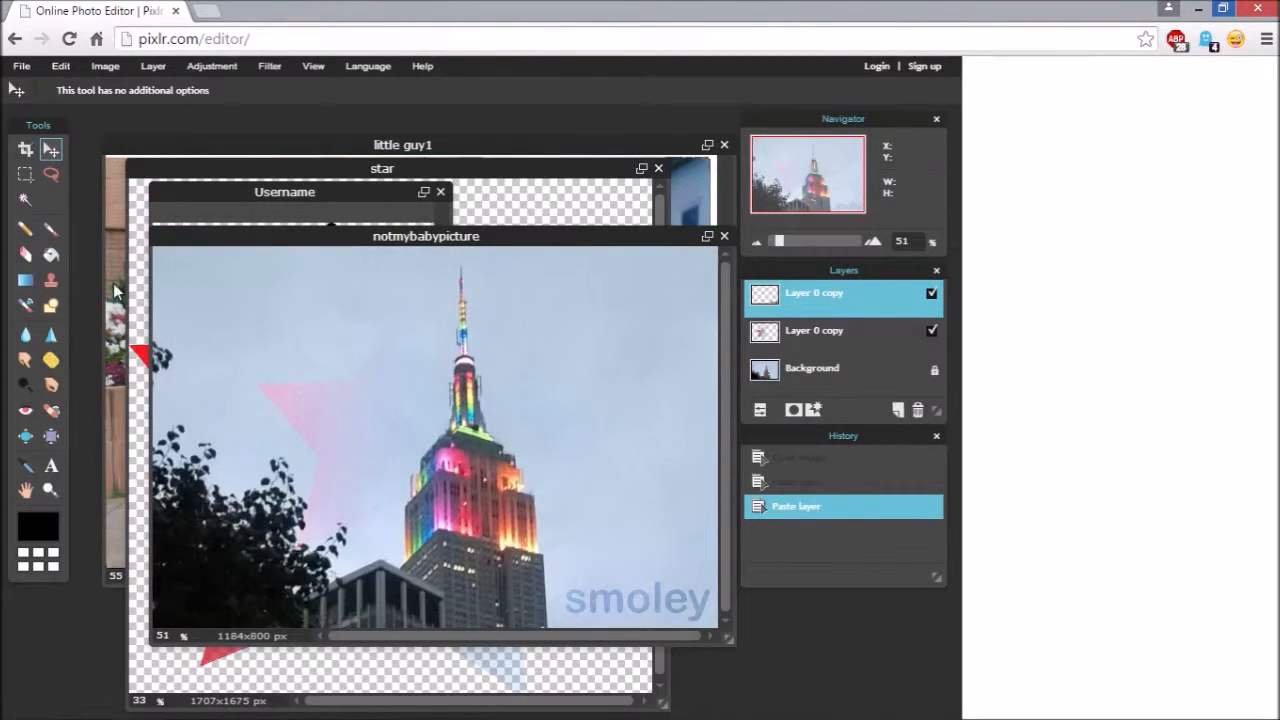
# Step: Close the little guy1, star and Username images, and move the notmybabypicture window higher in the workspace
pyautogui.moveTo(349, 193); pyautogui.dragTo(270, 432)
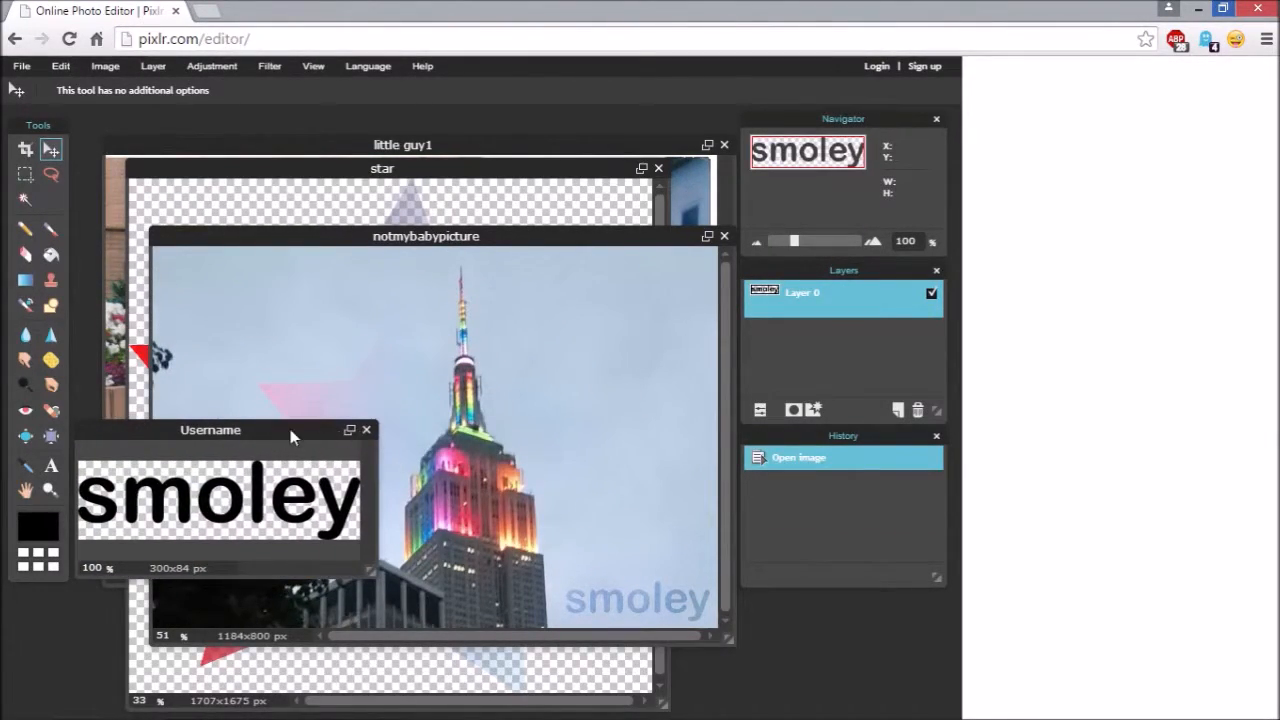
pyautogui.click(424, 168)
pyautogui.click(533, 146)
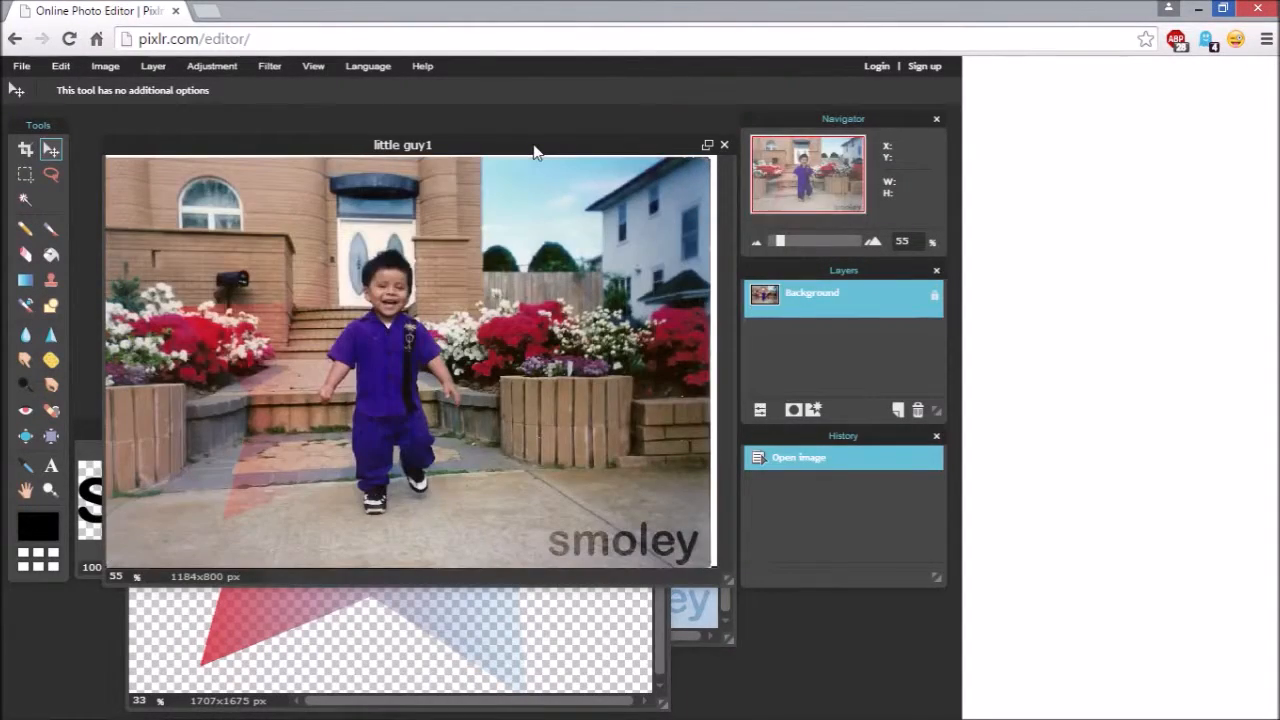
pyautogui.click(724, 145)
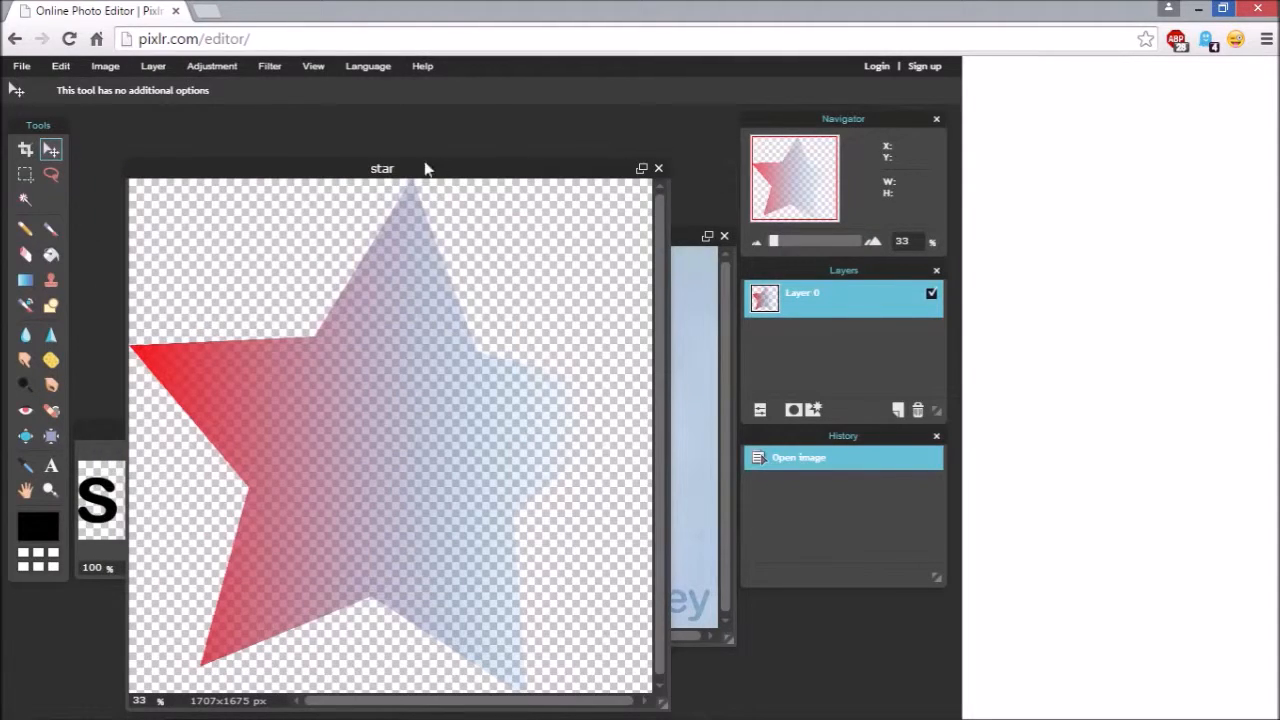
pyautogui.click(658, 168)
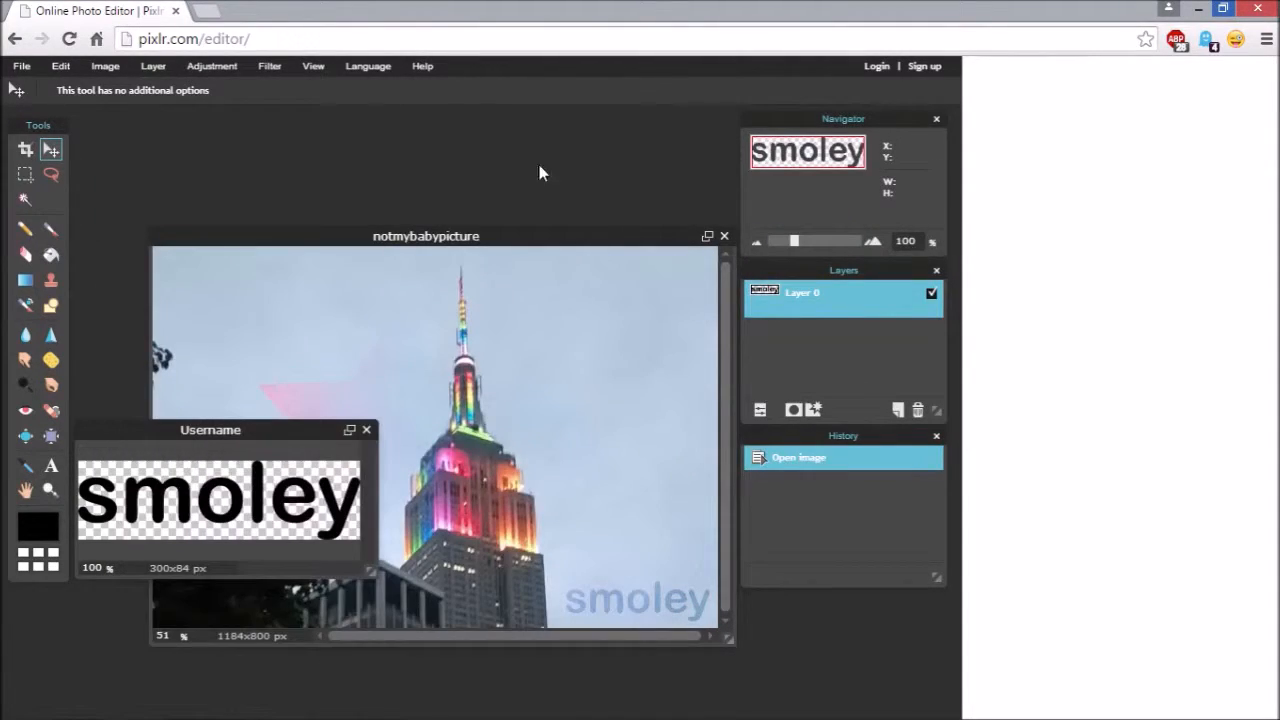
pyautogui.click(368, 430)
pyautogui.moveTo(401, 240); pyautogui.dragTo(365, 165)
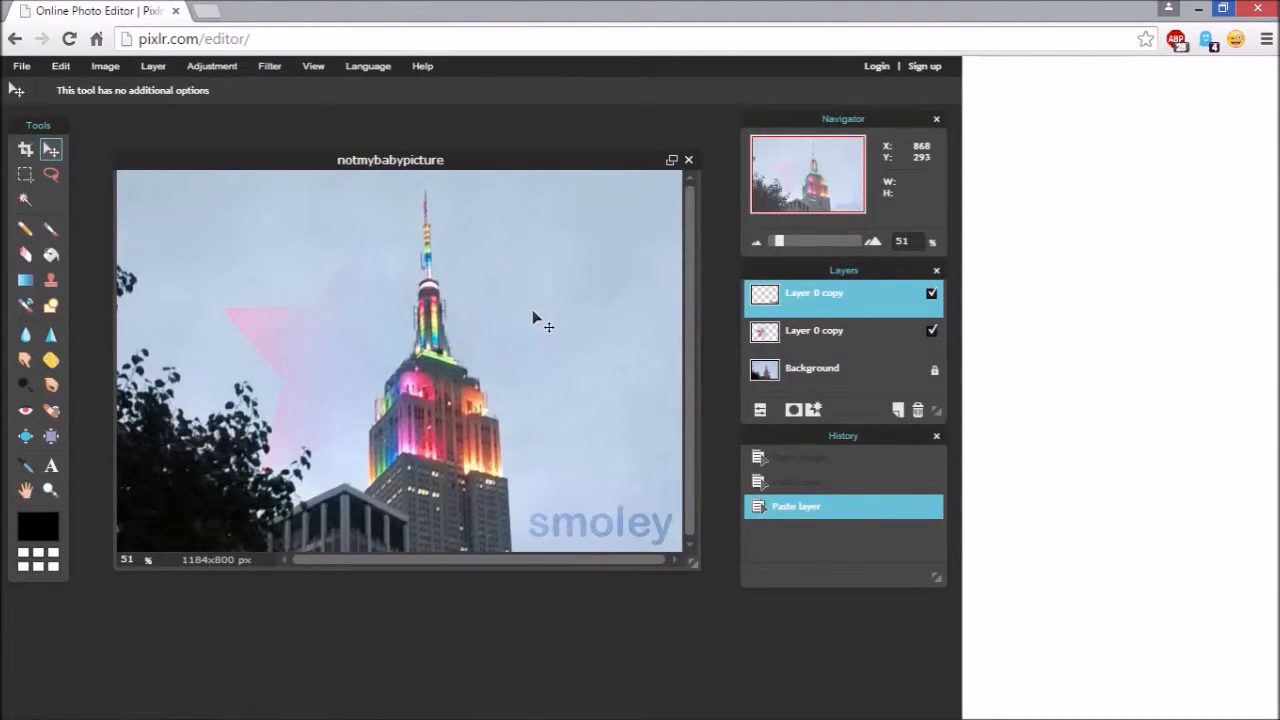
# Step: Rename the username text layer SMOLEY and the star layer STAR in notmybabypicture
pyautogui.doubleClick(816, 300)
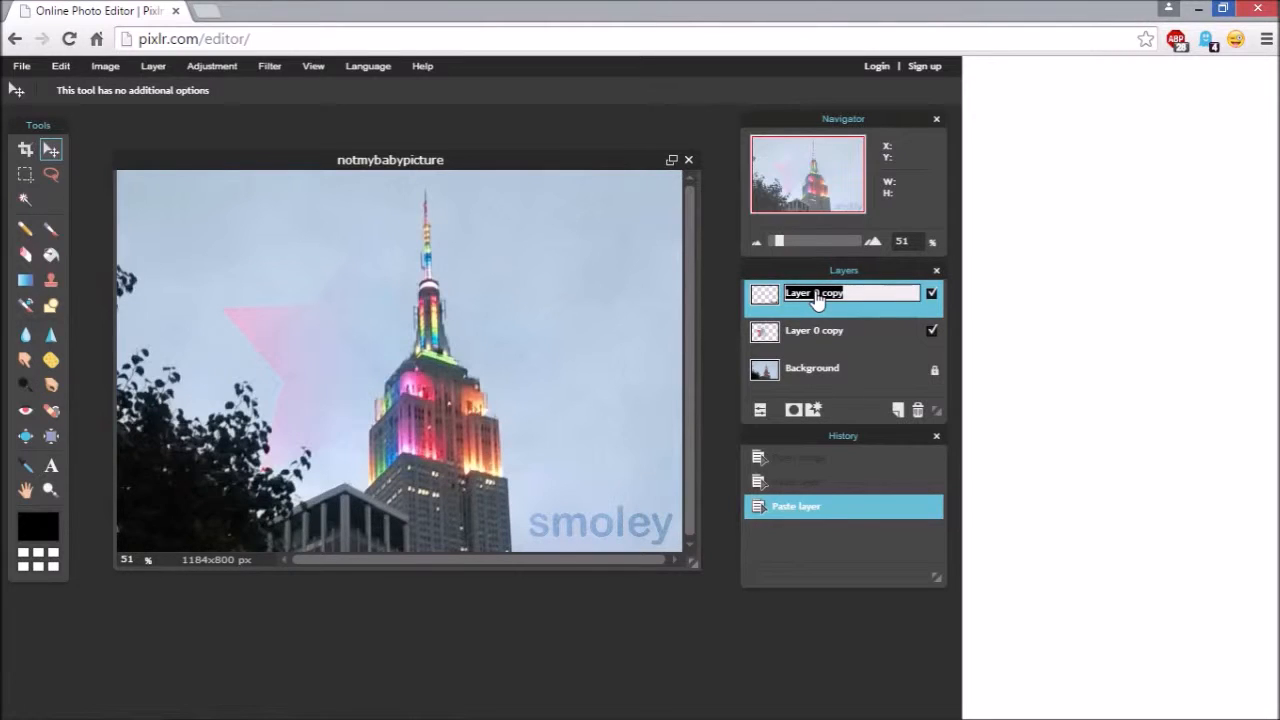
pyautogui.press('BackSpace')
pyautogui.write('SMOLEY')
pyautogui.click(822, 340)
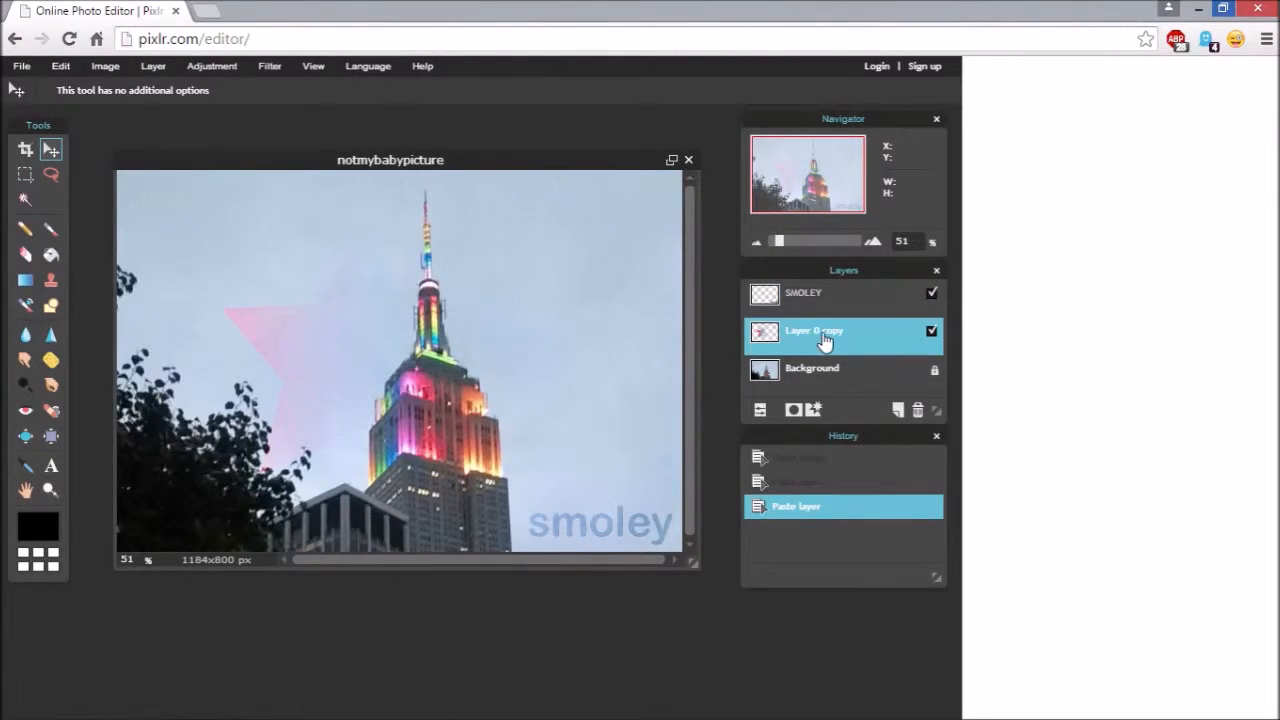
pyautogui.doubleClick(822, 340)
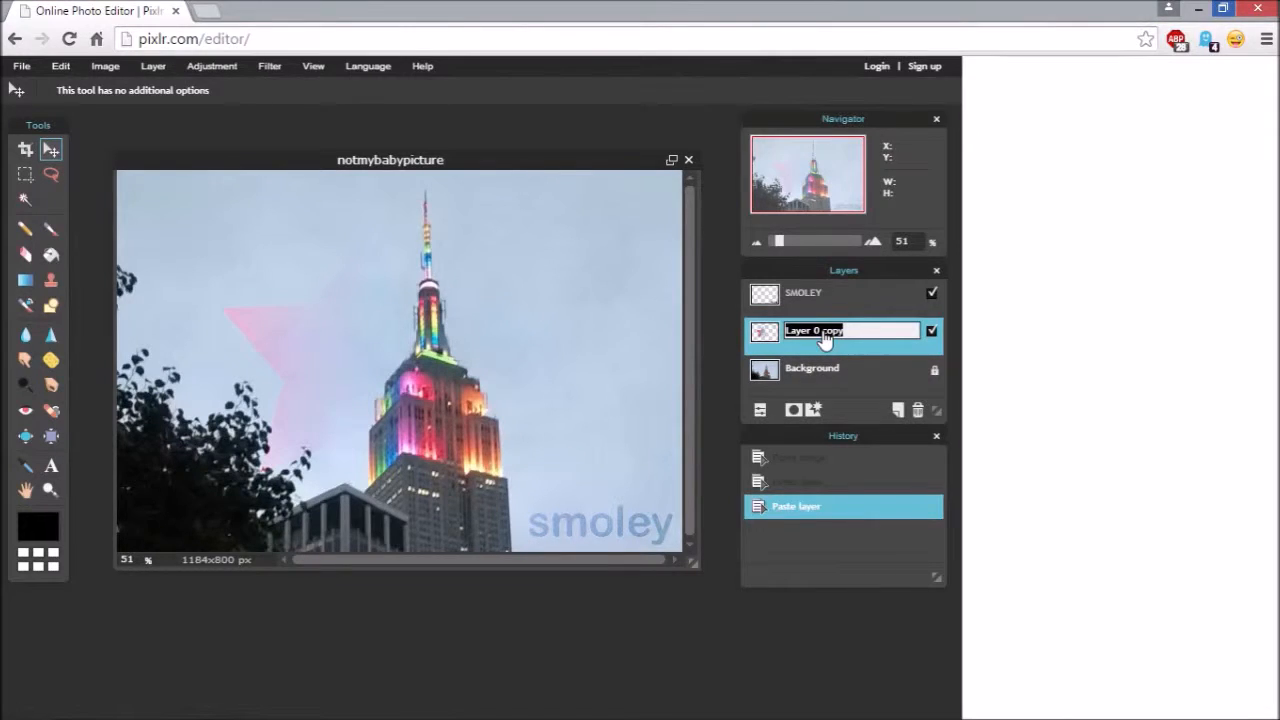
pyautogui.write('s')
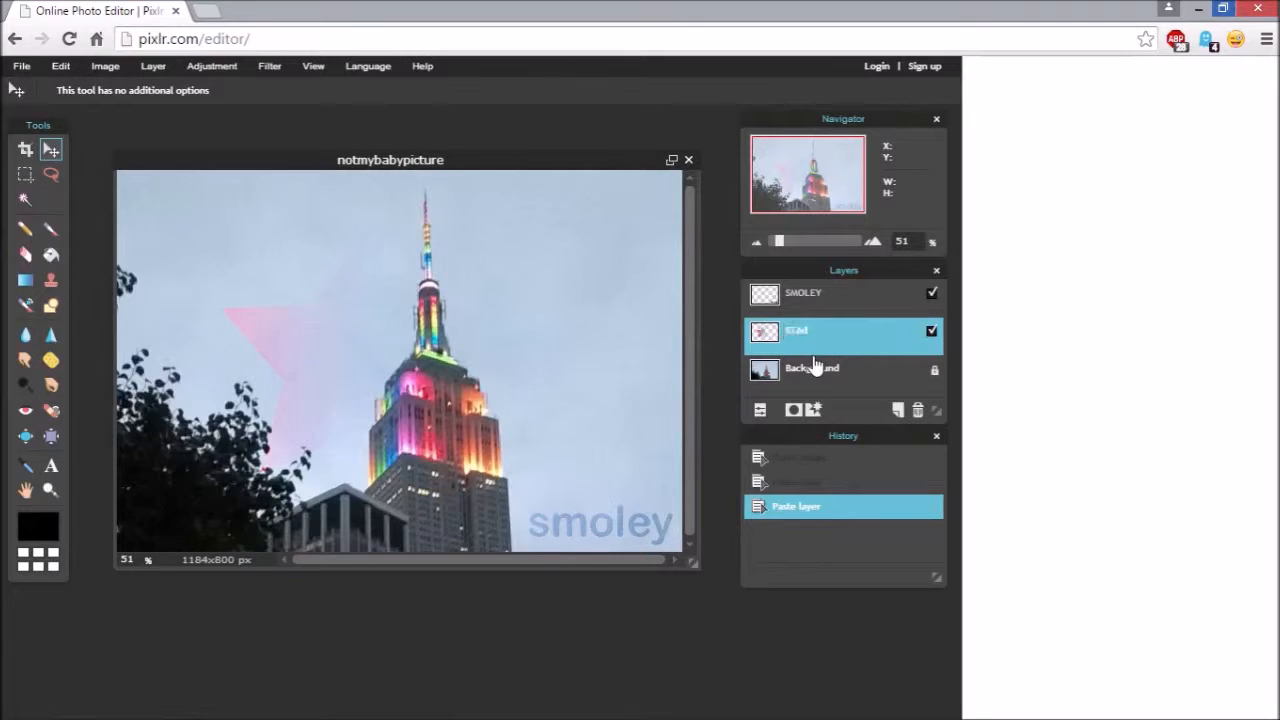
pyautogui.click(820, 367)
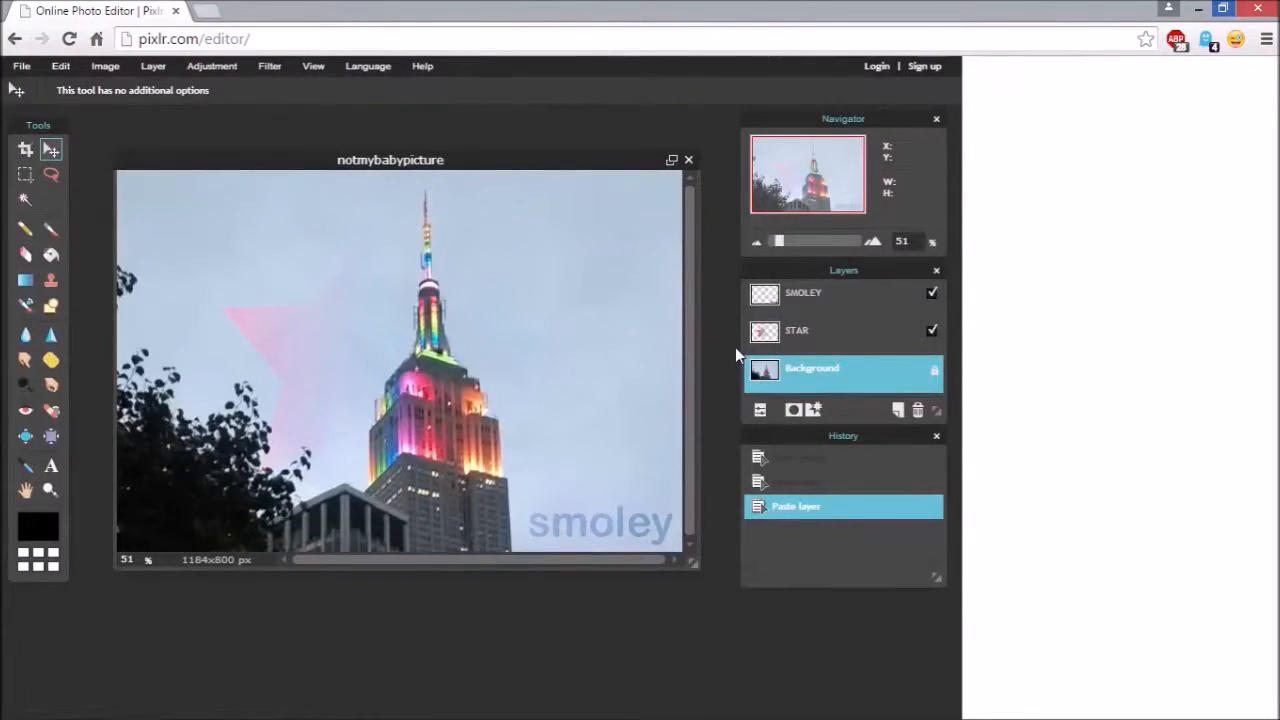
pyautogui.click(820, 296)
pyautogui.click(820, 334)
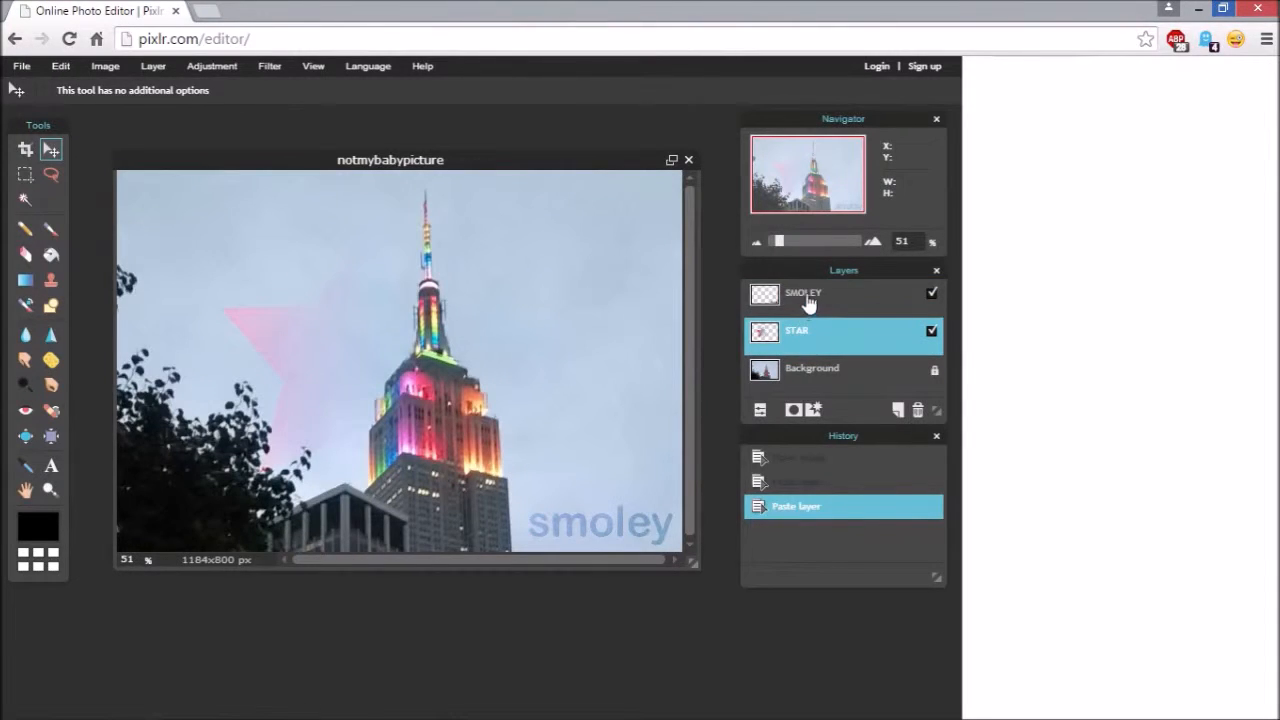
pyautogui.click(810, 298)
pyautogui.click(830, 342)
pyautogui.click(826, 308)
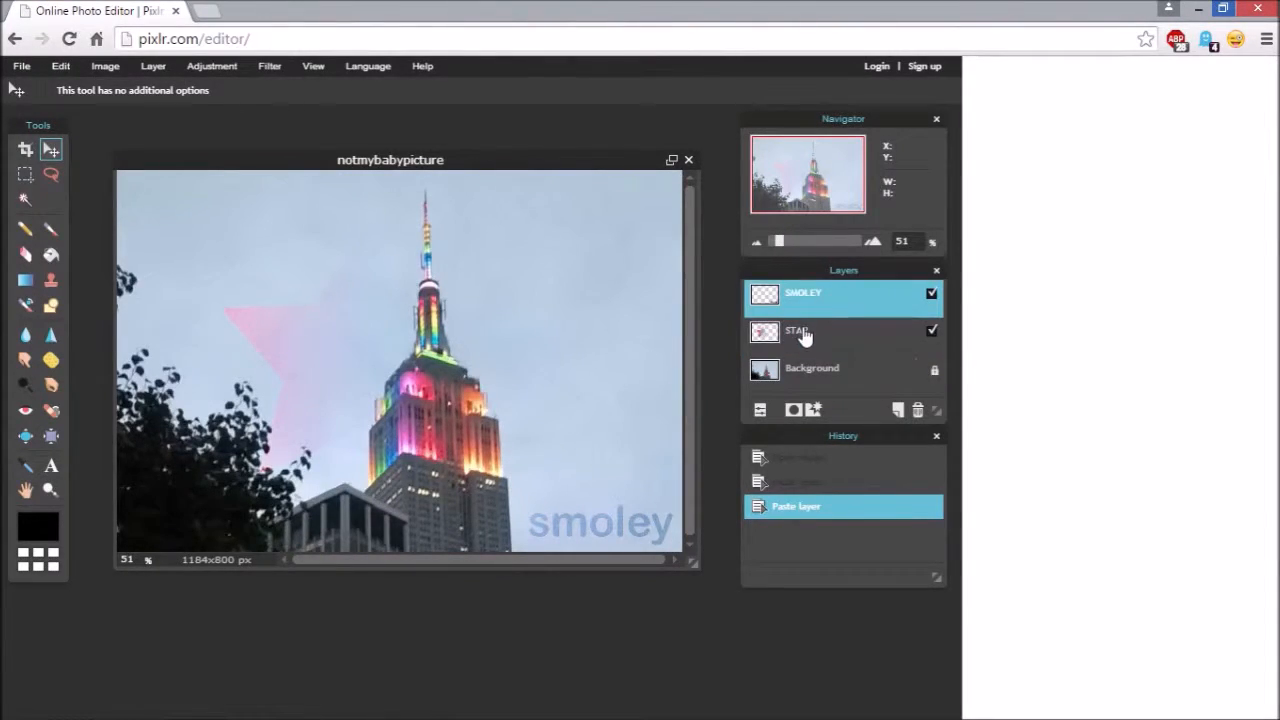
pyautogui.click(810, 340)
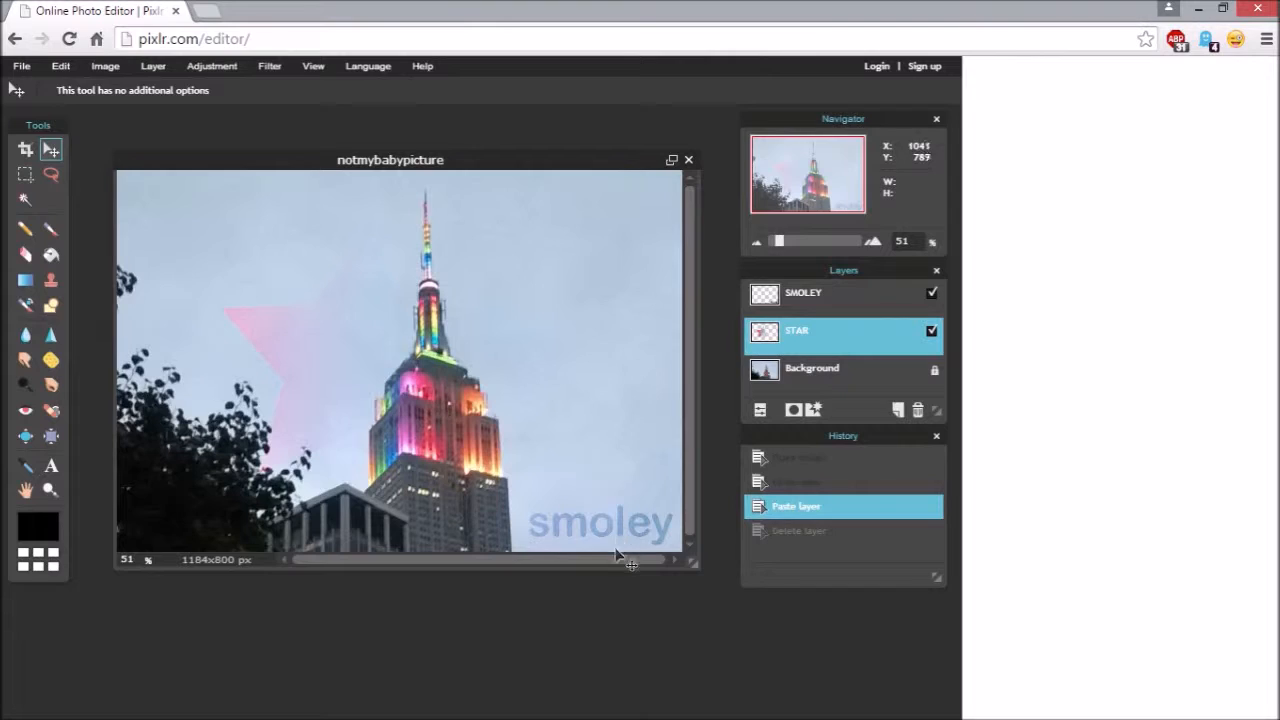
# Step: Hide the SMOLEY text layer, show it again, and delete it from notmybabypicture
pyautogui.click(840, 300)
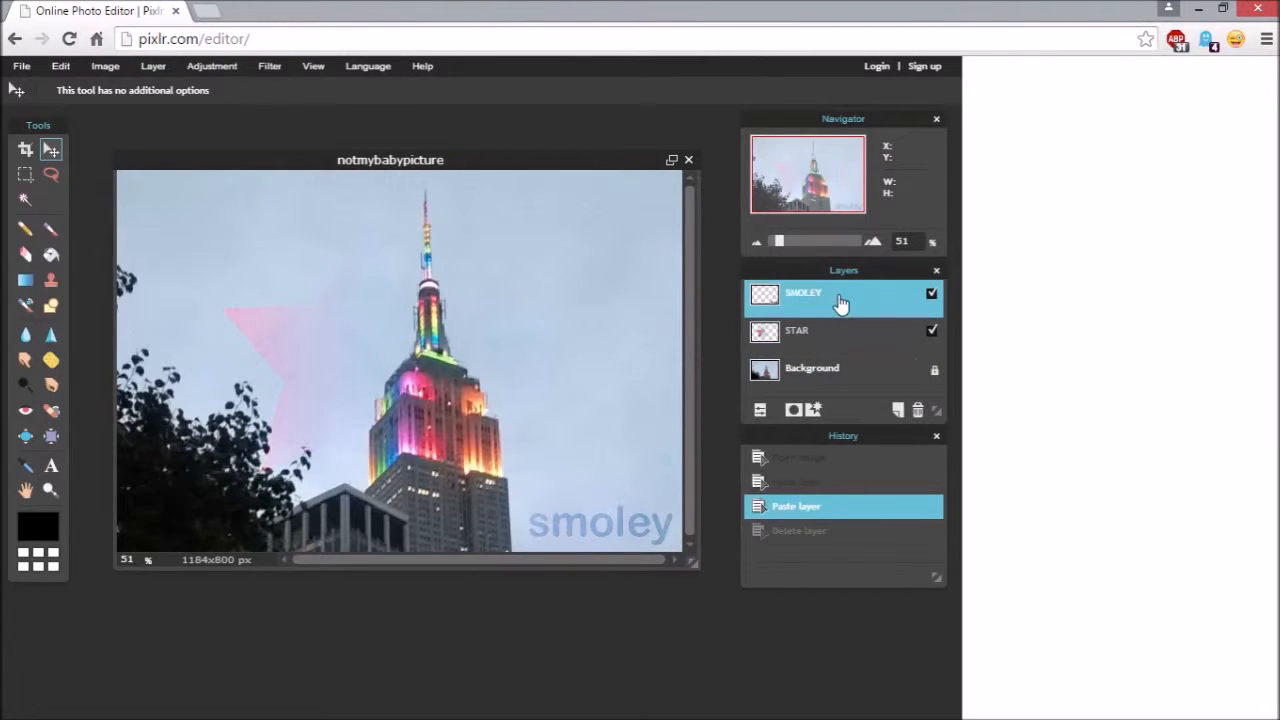
pyautogui.click(931, 296)
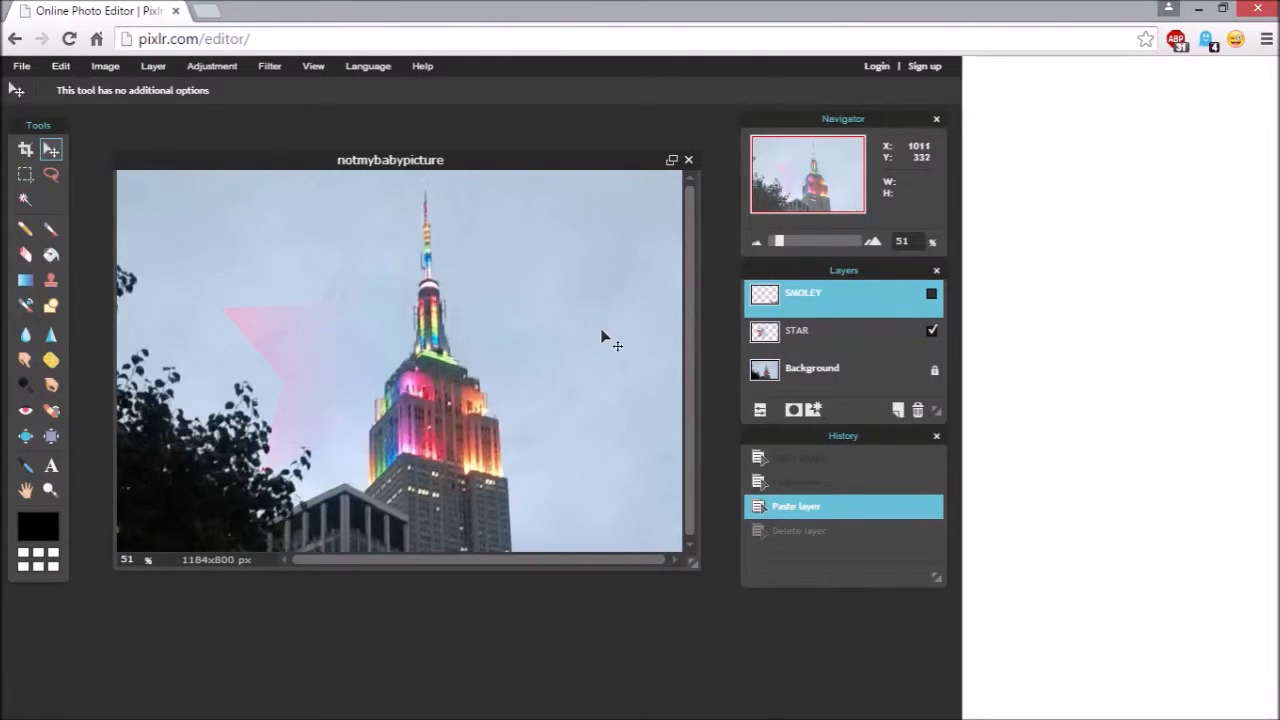
pyautogui.click(933, 296)
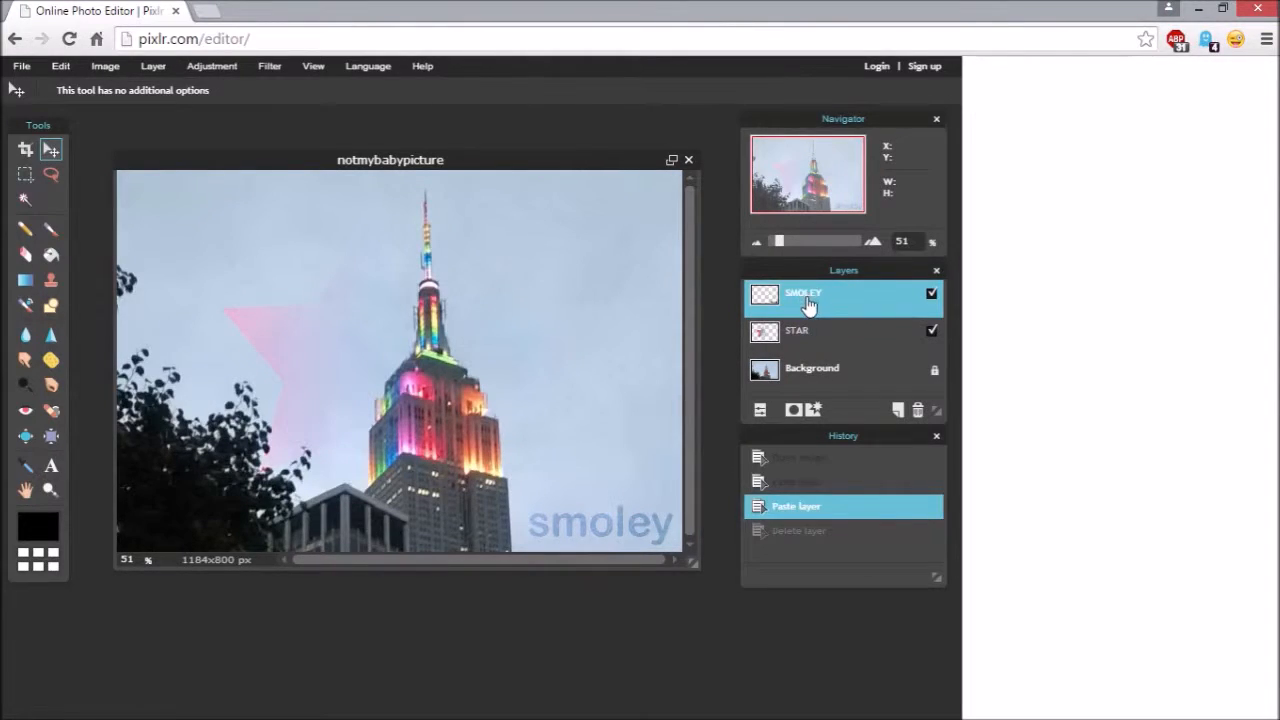
pyautogui.click(917, 413)
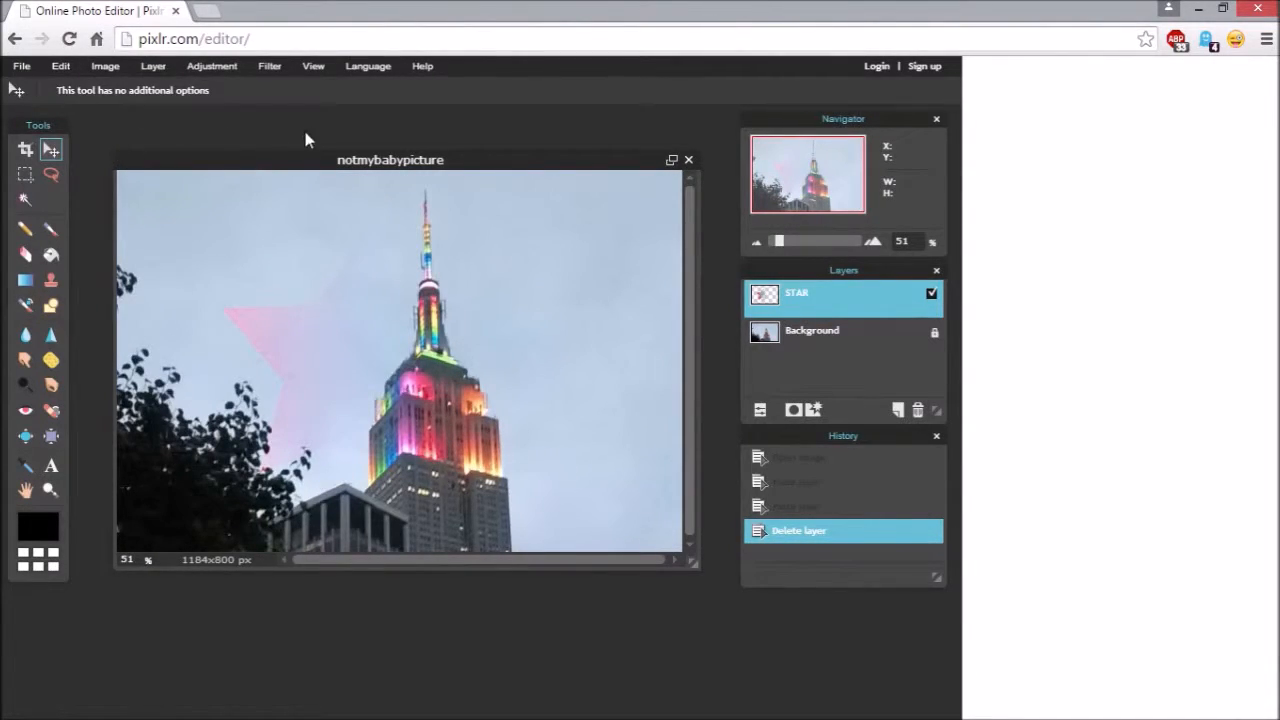
# Step: Save the image to Onefolder on the computer as the JPEG notmybabypicture1.jpg, and close it without saving again
pyautogui.click(18, 67)
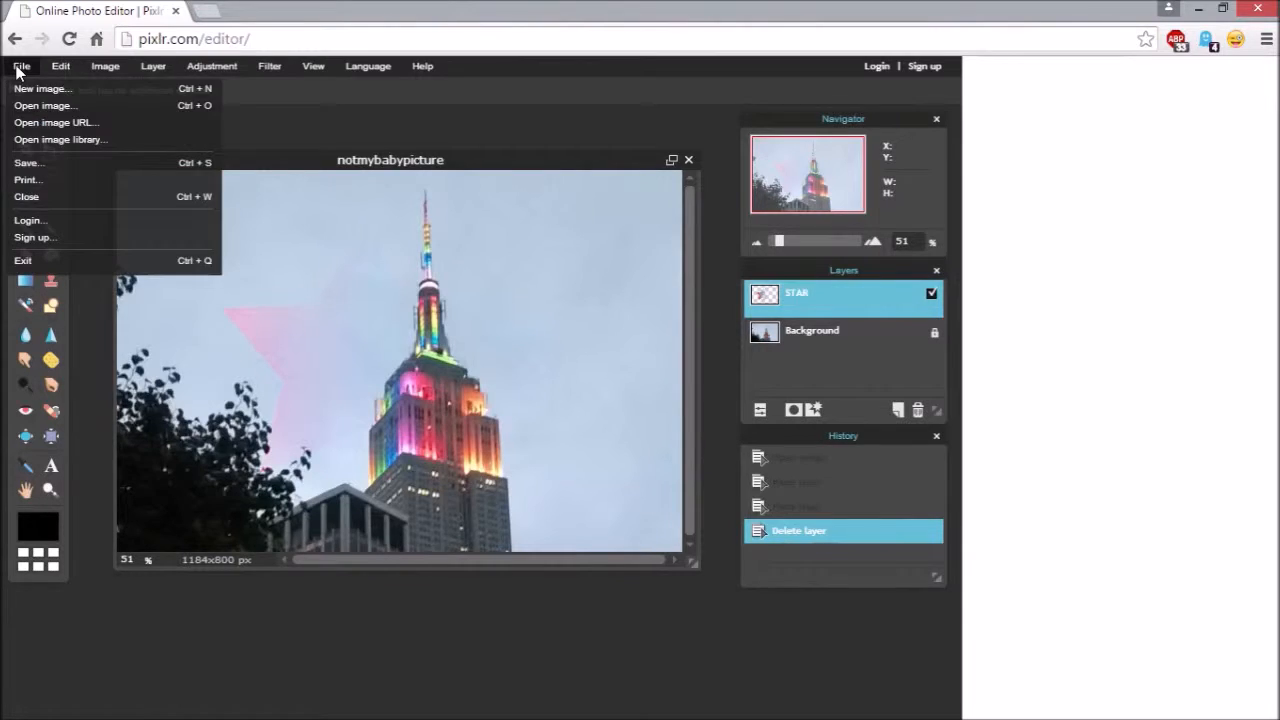
pyautogui.click(47, 163)
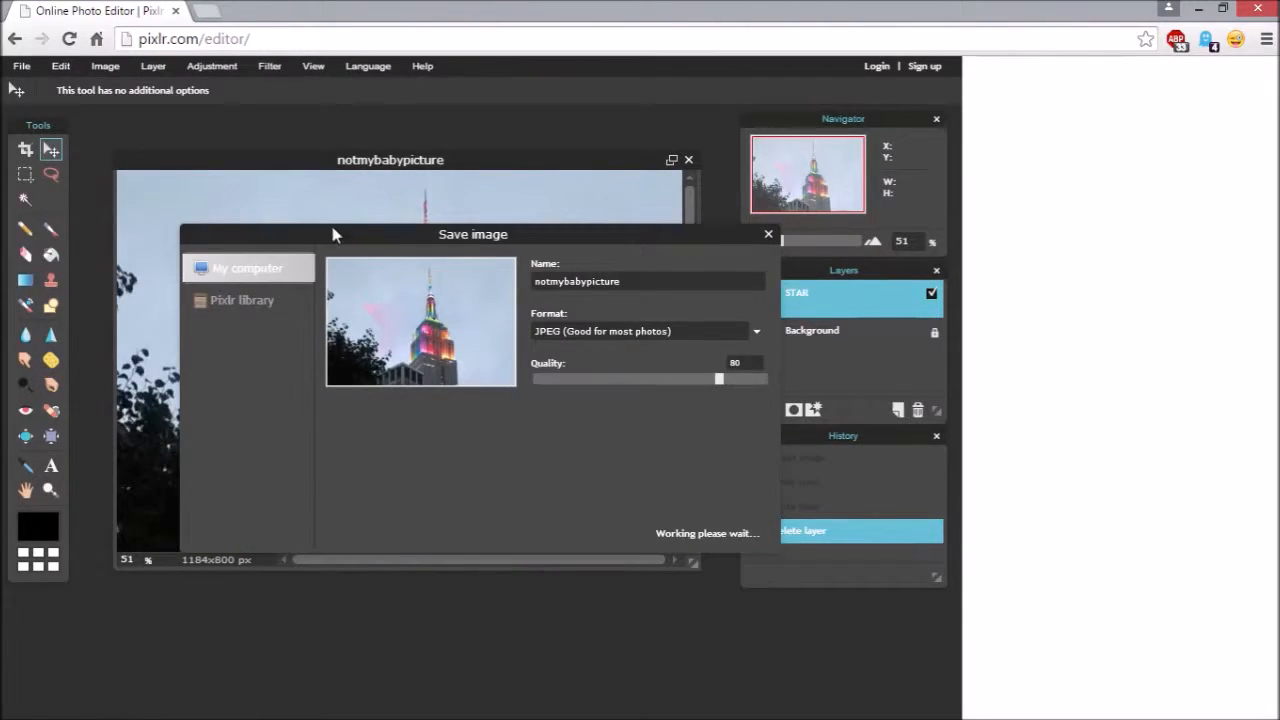
pyautogui.click(737, 531)
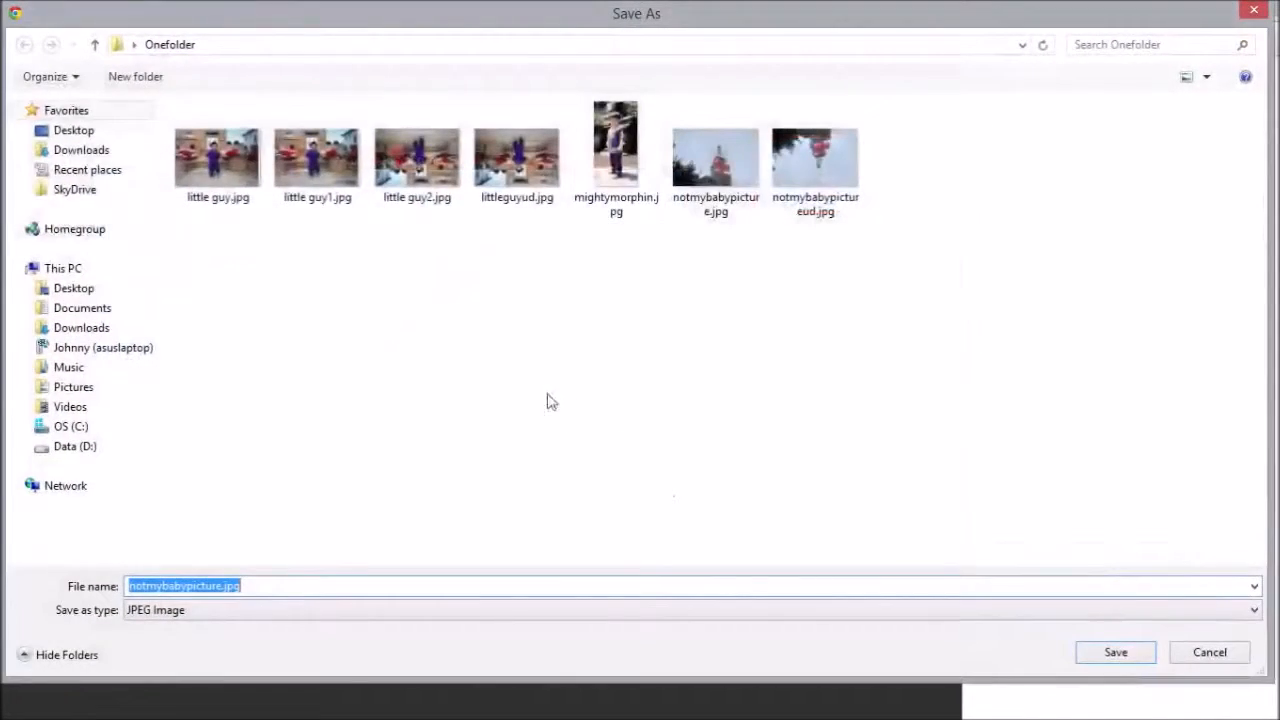
pyautogui.click(224, 586)
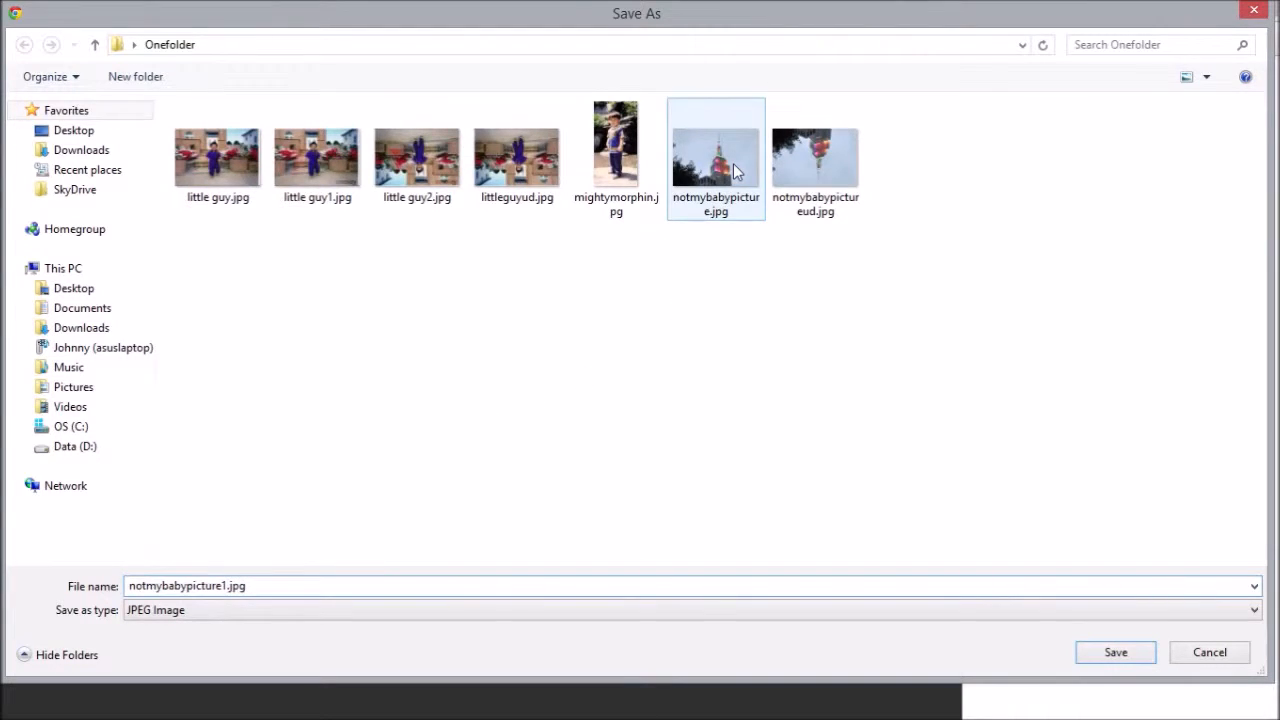
pyautogui.write('1')
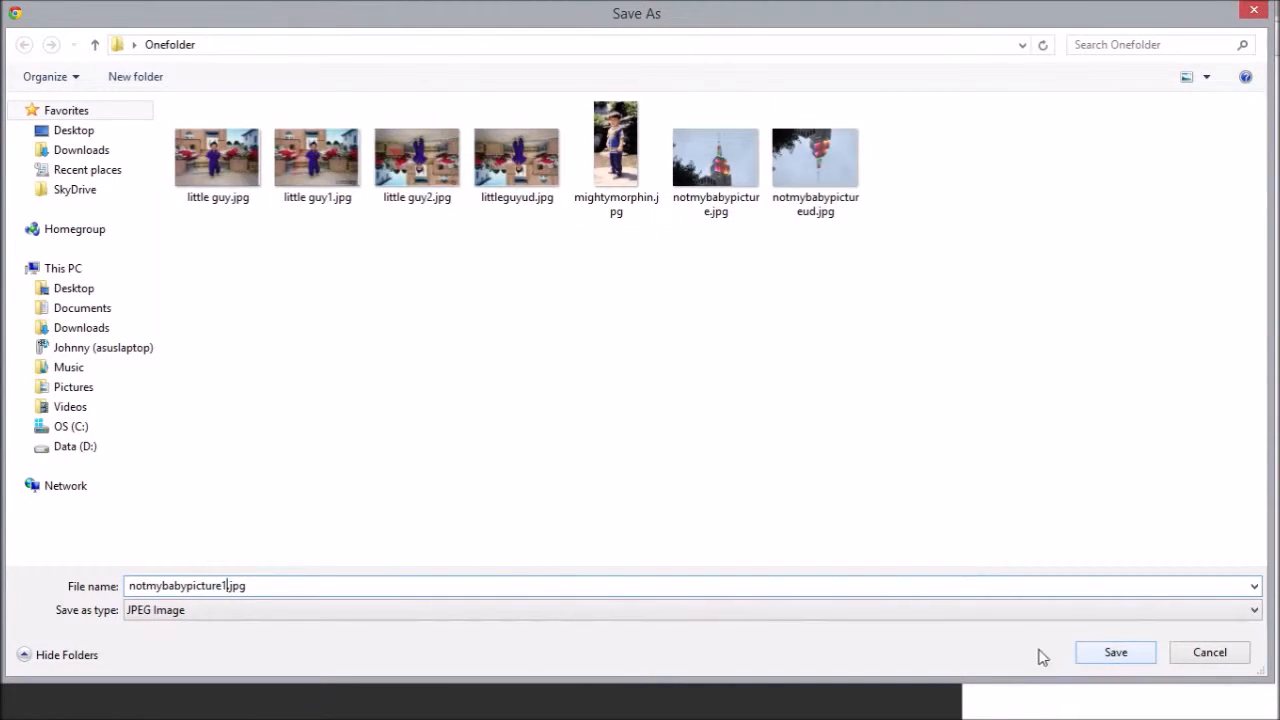
pyautogui.click(1116, 652)
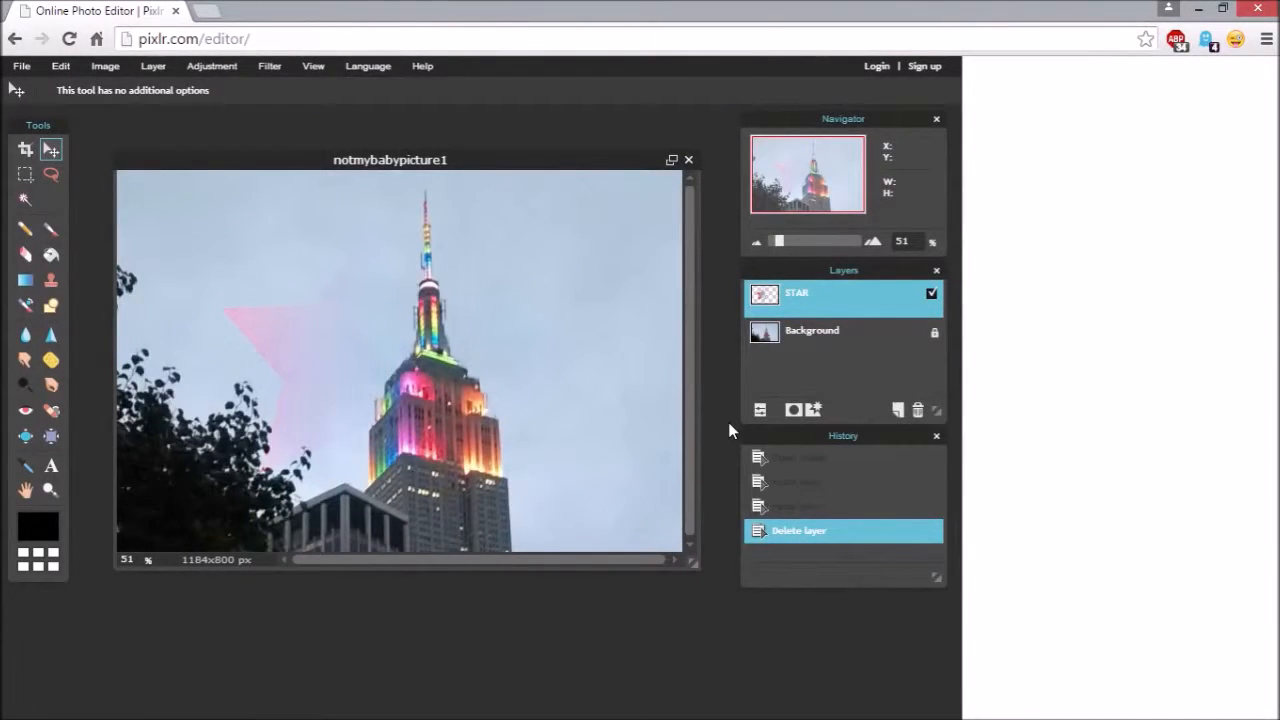
pyautogui.click(688, 160)
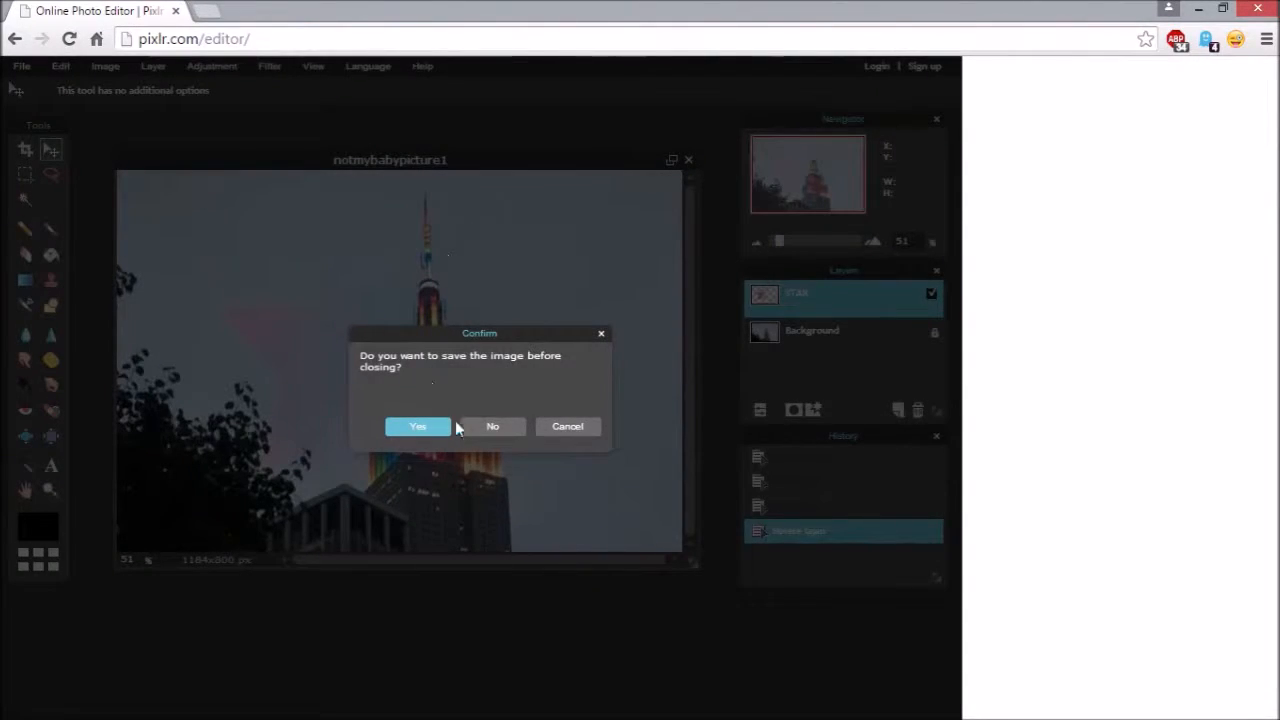
pyautogui.click(492, 427)
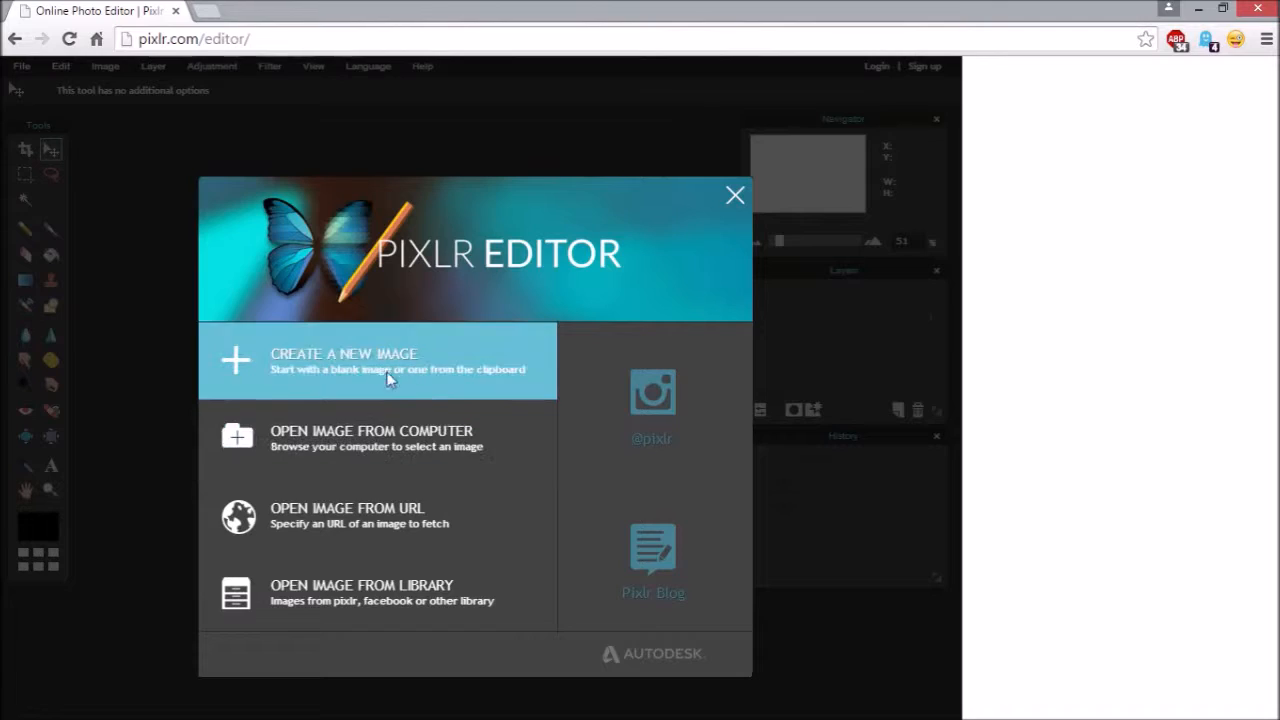